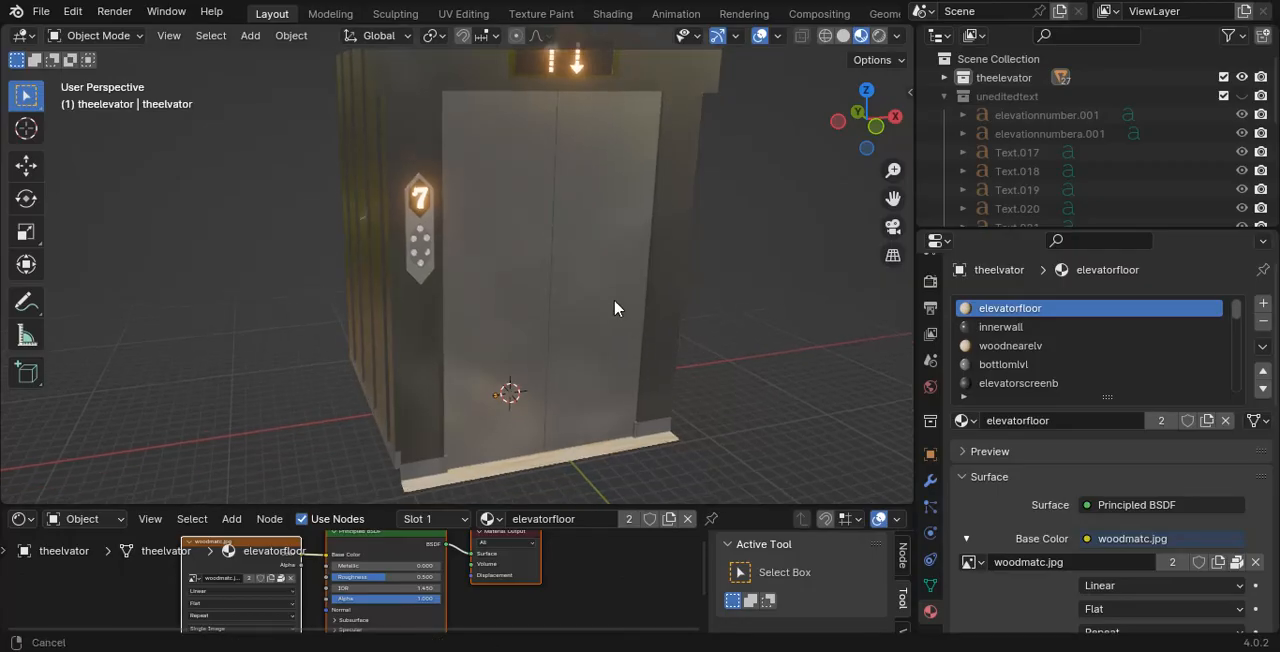
# - Switch the viewport to rendered shading and set the Cycles render device to GPU Compute
pyautogui.press('z')
pyautogui.click(565, 166)
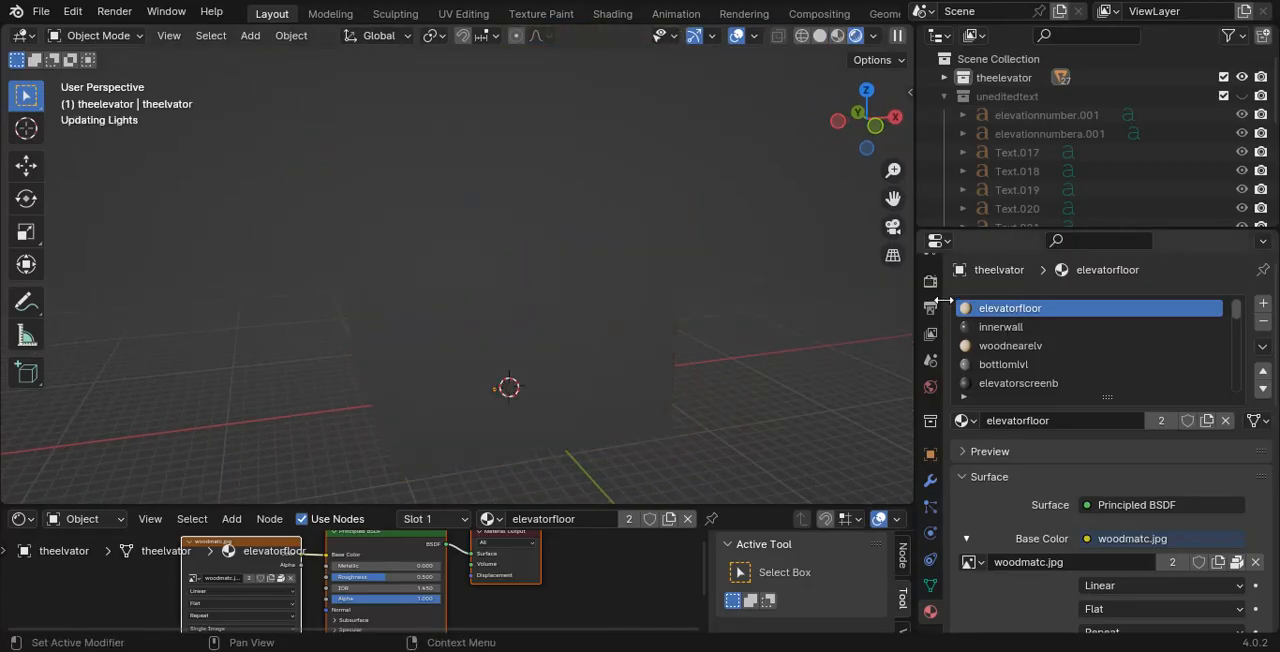
pyautogui.click(930, 283)
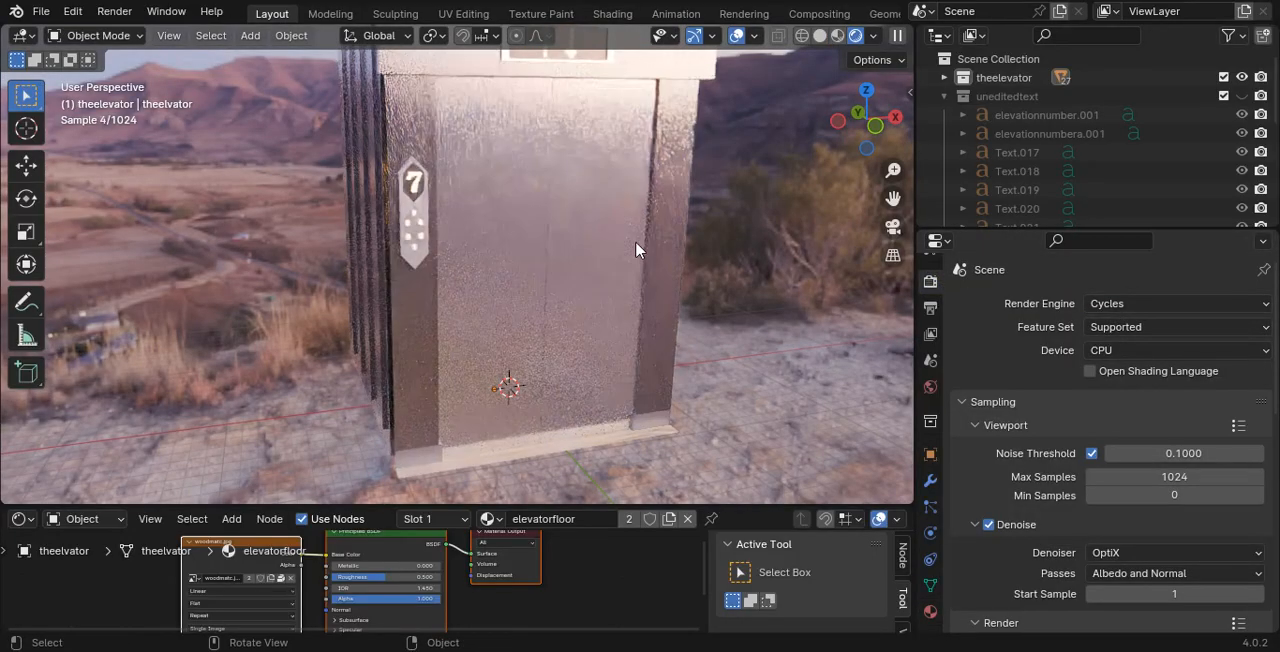
pyautogui.moveTo(621, 285)
pyautogui.mouseDown(button='middle')
pyautogui.moveTo(603, 291)
pyautogui.moveTo(621, 290)
pyautogui.mouseUp(button='middle')
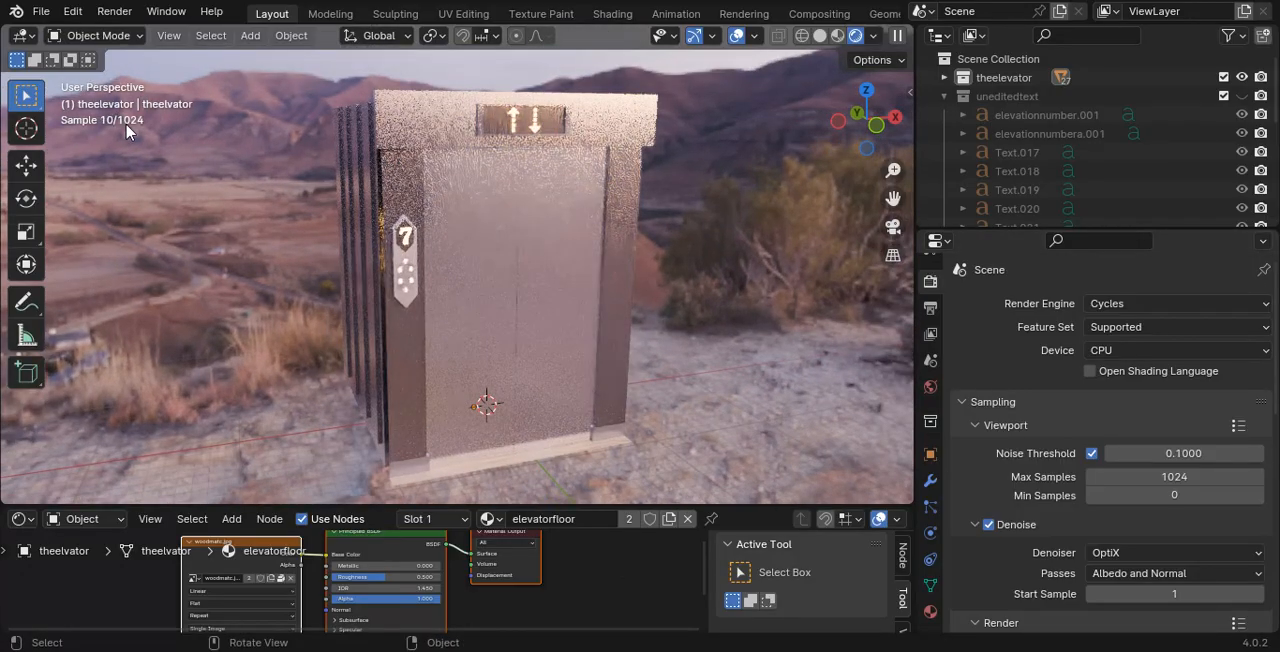
pyautogui.click(1138, 347)
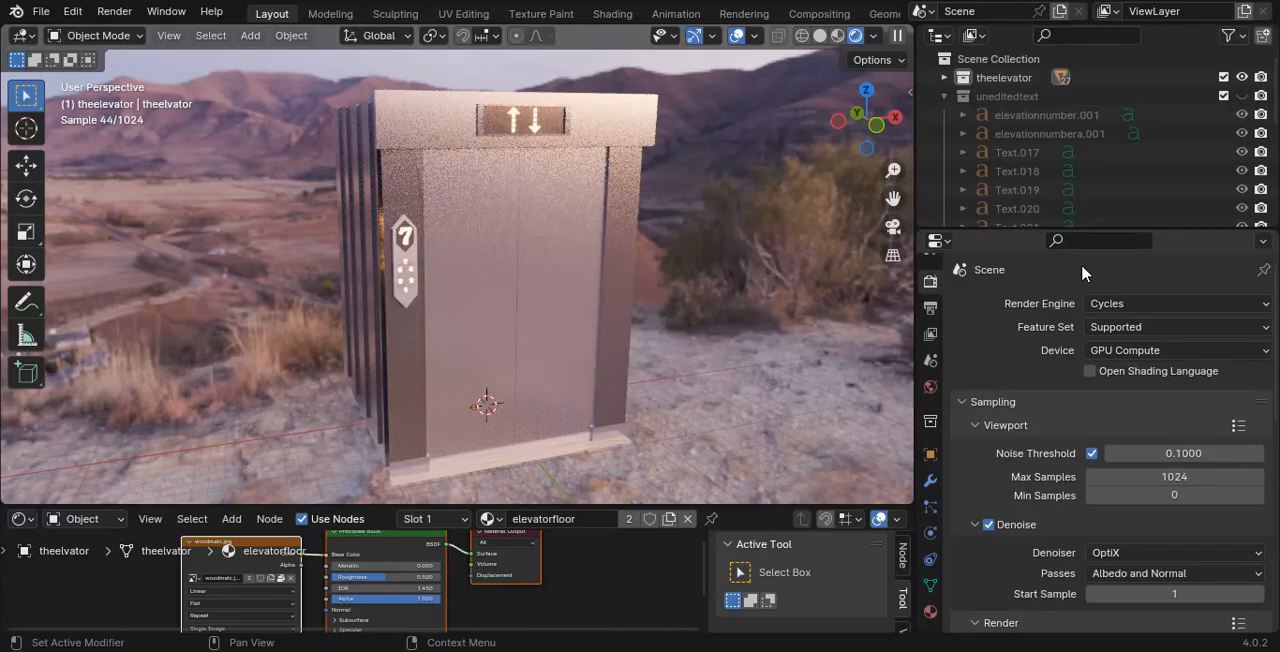
# - Change the scene's render engine from Cycles to EEVEE
pyautogui.click(1094, 306)
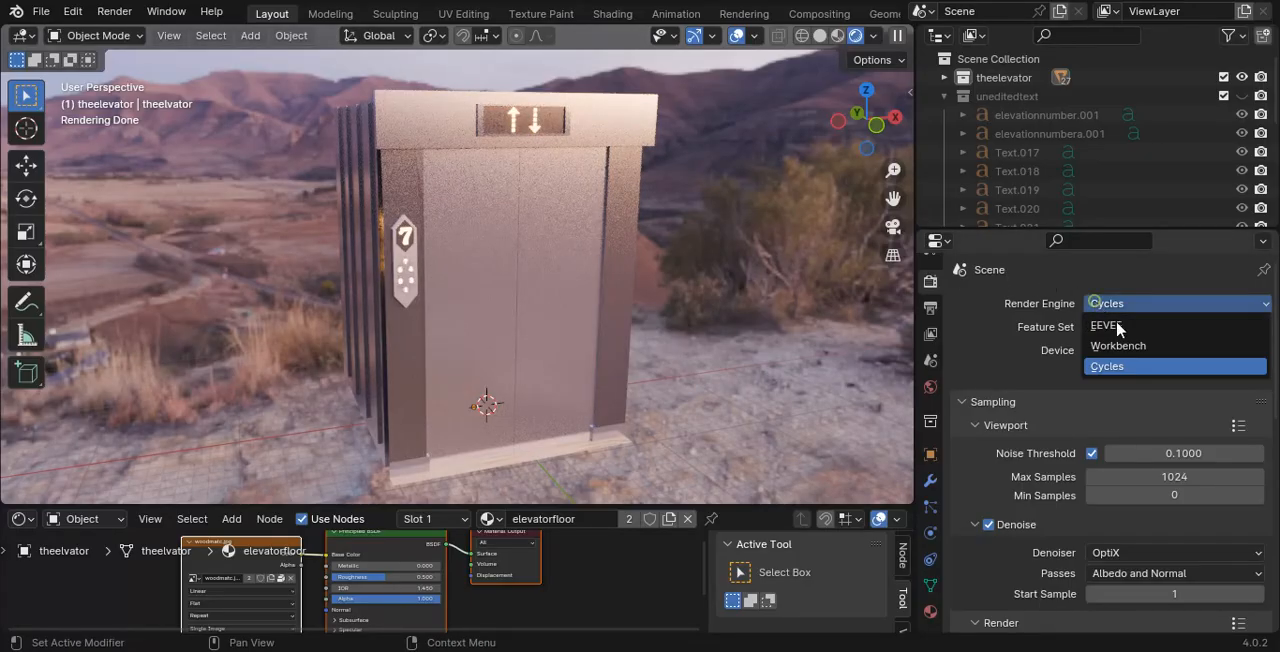
pyautogui.click(1152, 329)
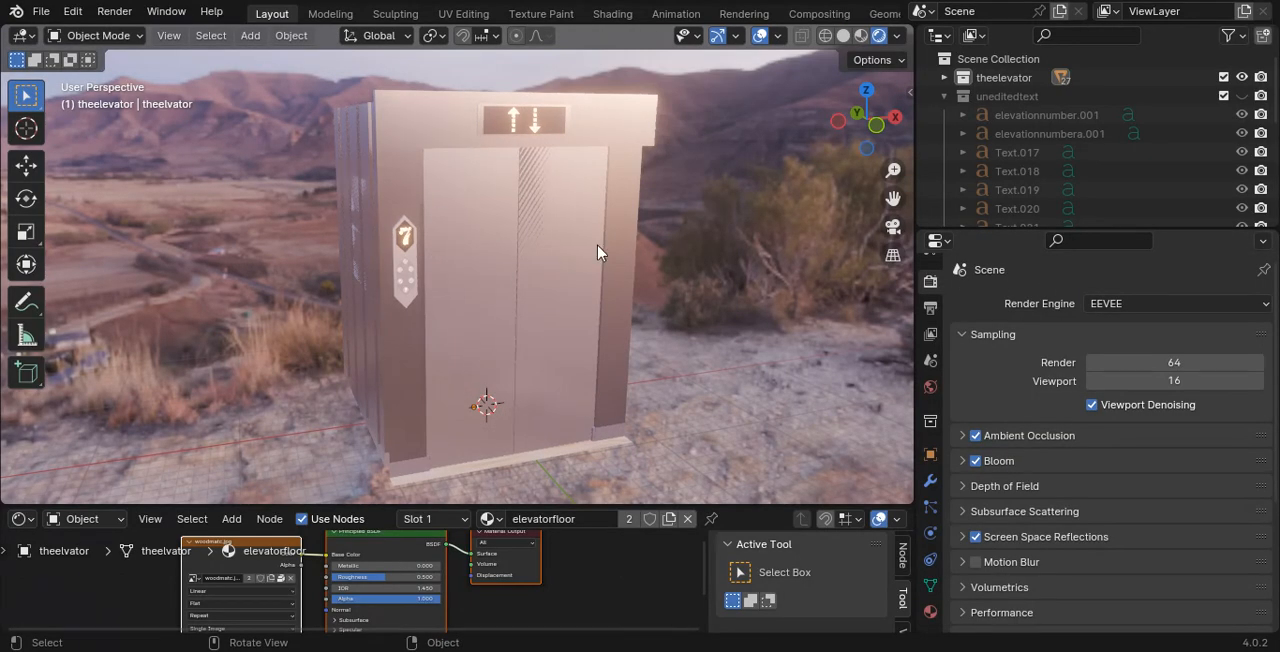
pyautogui.scroll(-1, 566, 185)
pyautogui.scroll(4, 609, 212)
# - Select the elevator's front doors and bring up their shape keys
pyautogui.moveTo(600, 216); pyautogui.dragTo(565, 262, button='middle')
pyautogui.click(503, 260)
pyautogui.scroll(-4, 503, 260)
pyautogui.click(933, 480)
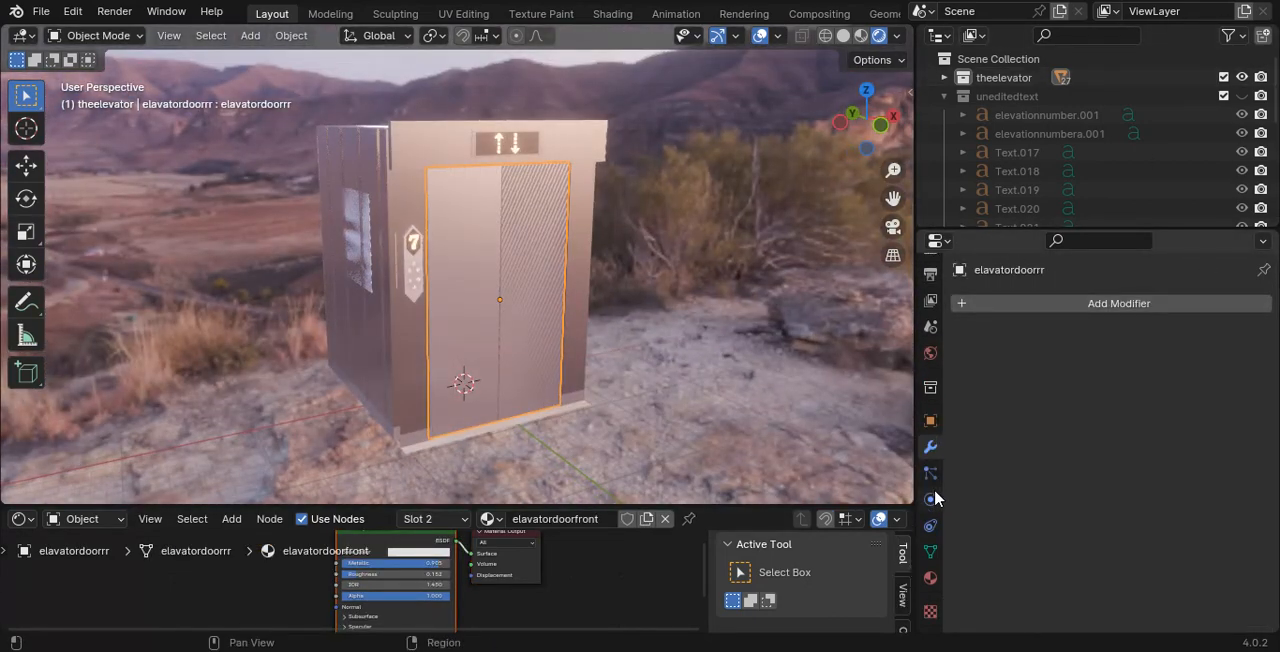
pyautogui.click(930, 499)
pyautogui.click(930, 551)
pyautogui.scroll(-4, 1100, 480)
pyautogui.scroll(2, 470, 352)
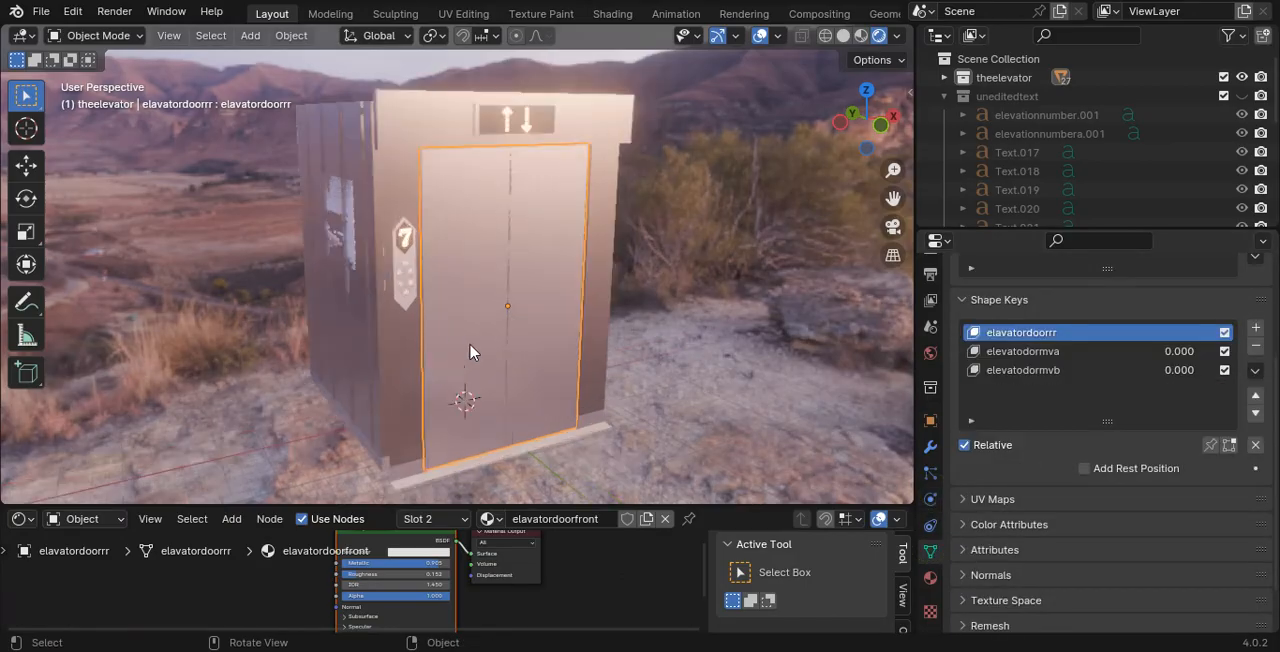
pyautogui.moveTo(470, 352); pyautogui.dragTo(700, 300, button='middle')
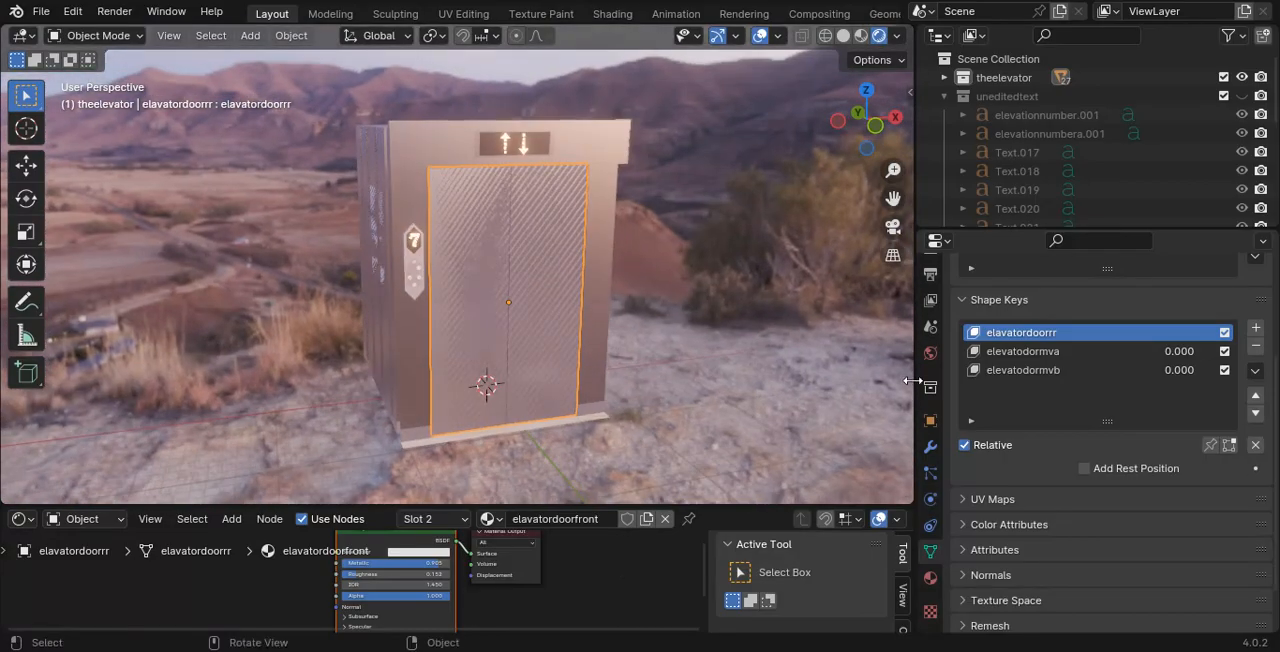
# - Try out the door shape key elevatodormva and set elevatodormvb to 1.000 to slide one door panel open
pyautogui.click(1076, 352)
pyautogui.moveTo(1100, 468)
pyautogui.mouseDown()
pyautogui.moveTo(1245, 468)
pyautogui.moveTo(1076, 468)
pyautogui.mouseUp()
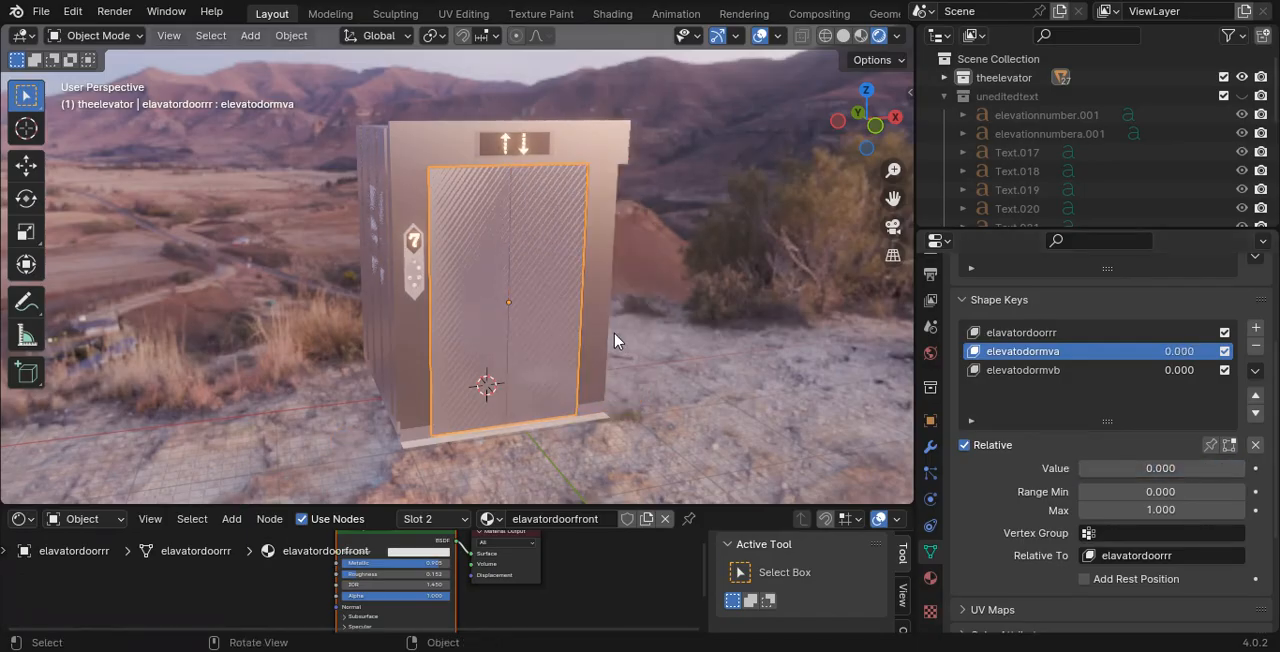
pyautogui.scroll(4, 594, 343)
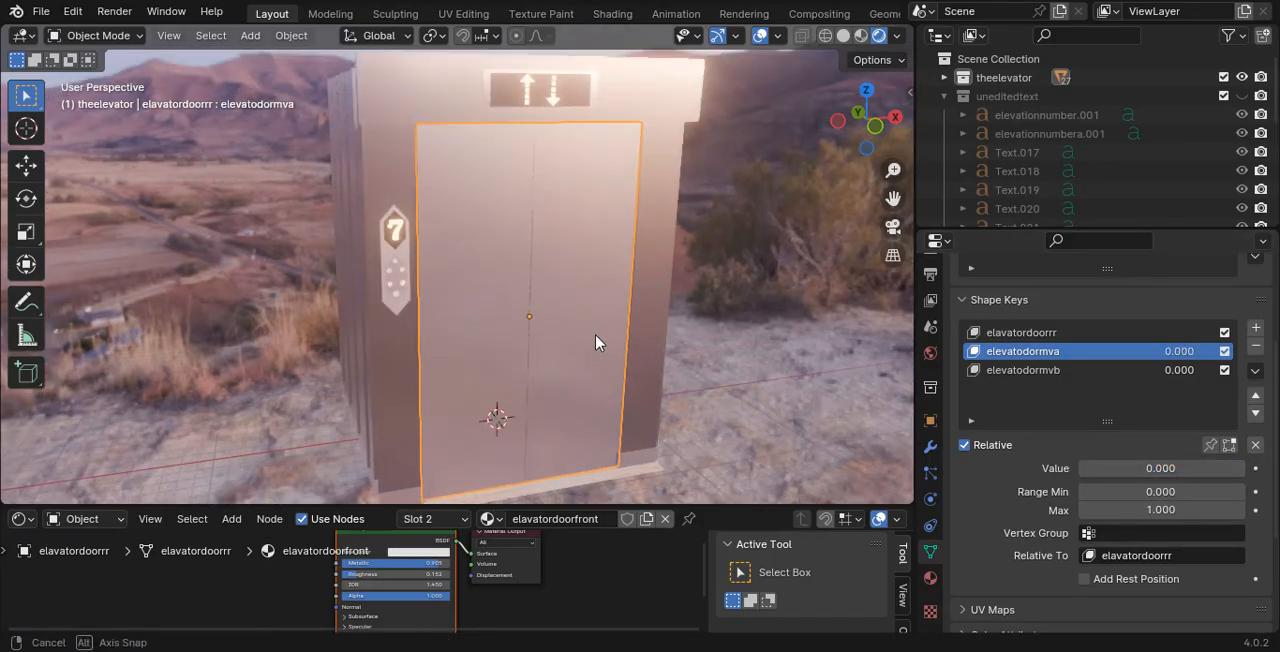
pyautogui.click(1041, 373)
pyautogui.moveTo(1113, 470); pyautogui.dragTo(1245, 470)
pyautogui.moveTo(600, 310); pyautogui.dragTo(689, 323, button='middle')
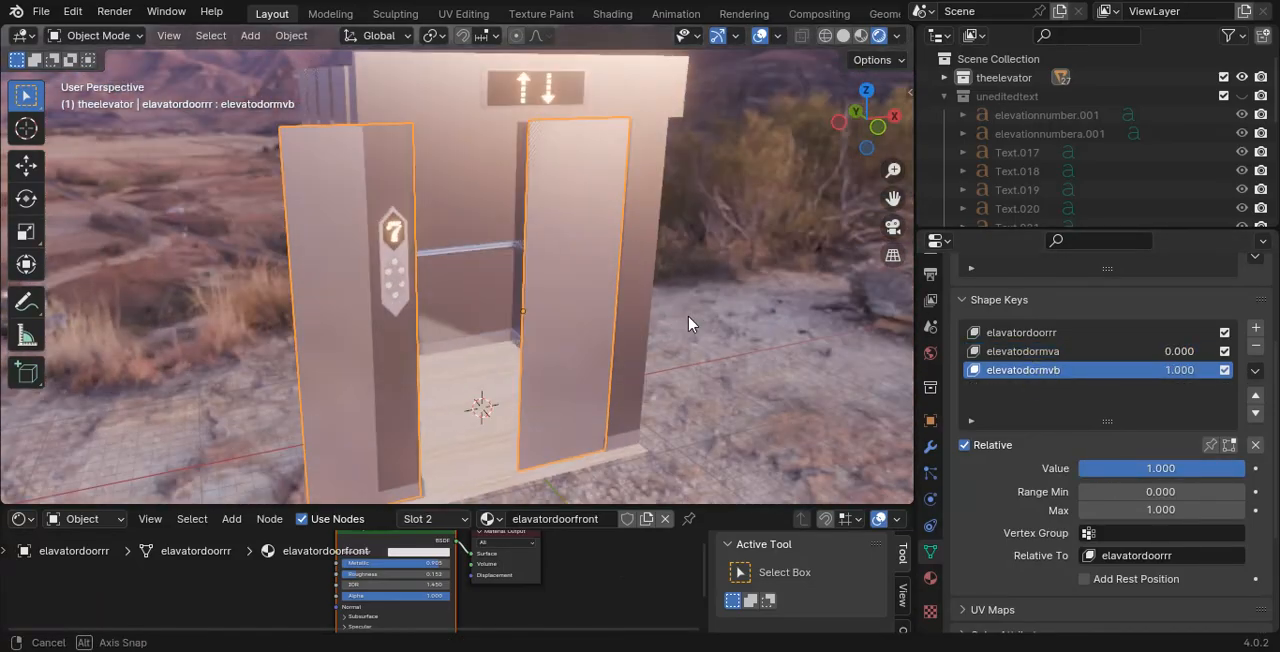
# - Open both elevator doors fully by setting the elevatodormva and elevatodormvb shape keys to 1.000
pyautogui.moveTo(1145, 468); pyautogui.dragTo(1245, 468)
pyautogui.click(1113, 353)
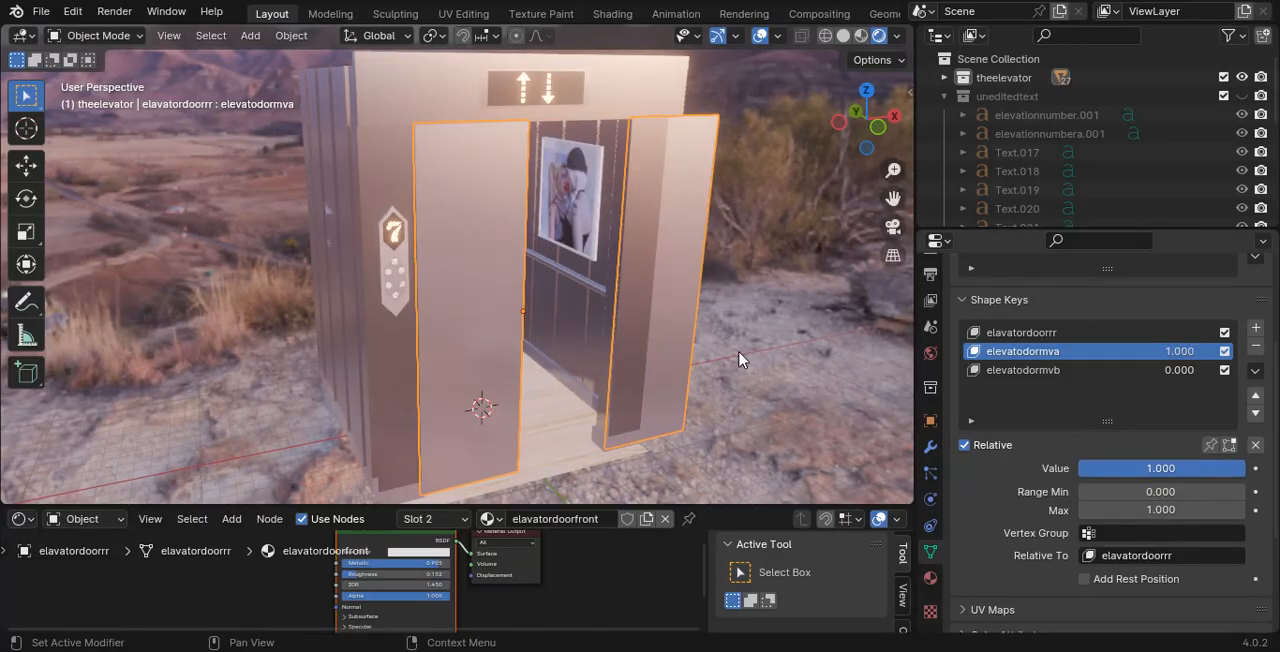
pyautogui.click(1066, 370)
pyautogui.moveTo(1114, 468); pyautogui.dragTo(1245, 468)
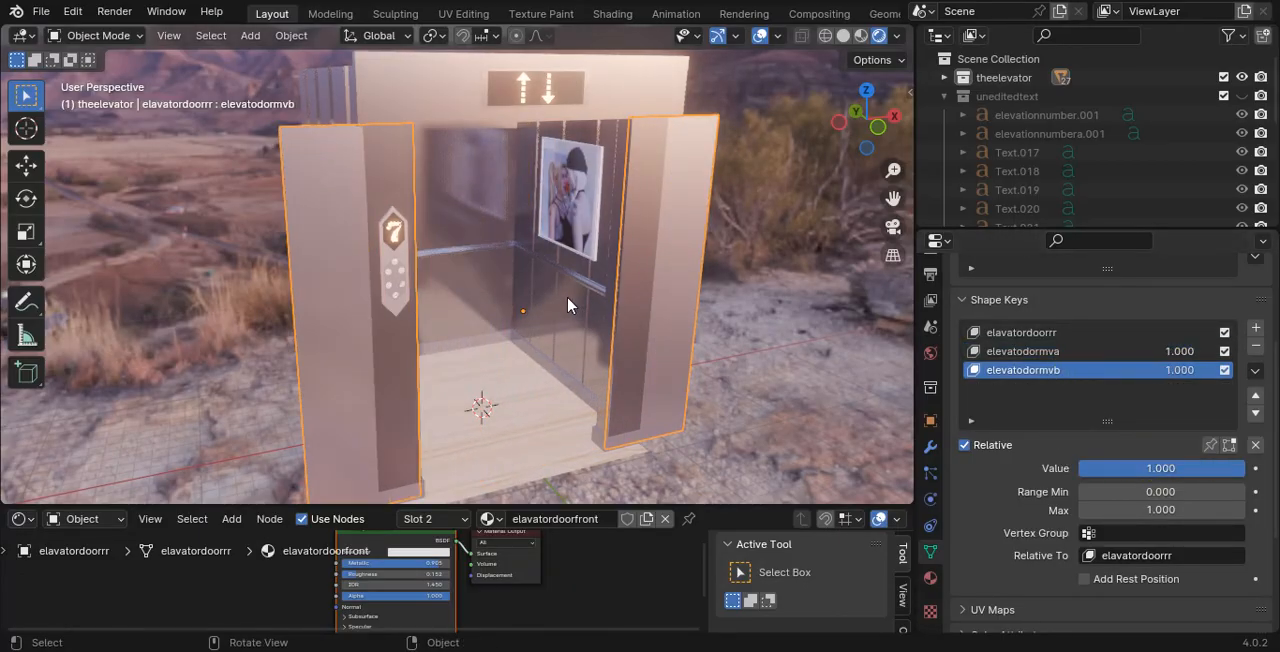
# - Select the picture elevatorpiconeb on the elevator's inner wall and hide it
pyautogui.moveTo(567, 305); pyautogui.dragTo(724, 322, button='middle')
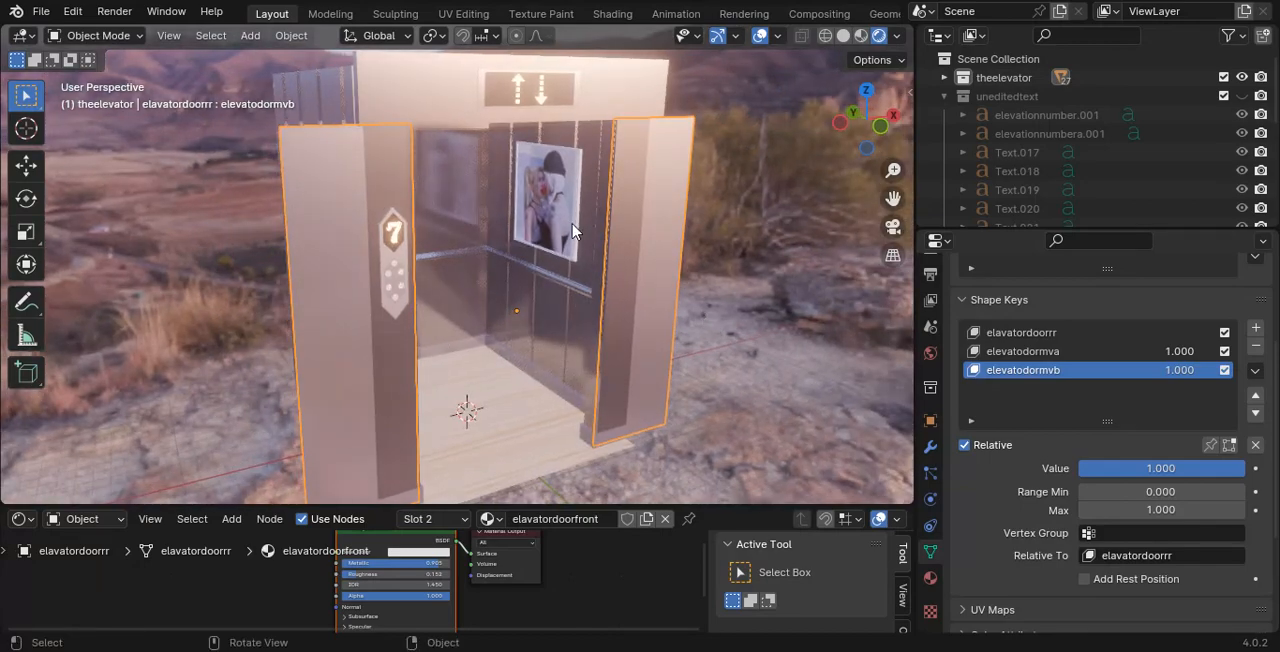
pyautogui.moveTo(572, 230); pyautogui.dragTo(508, 203, button='middle')
pyautogui.click(508, 203)
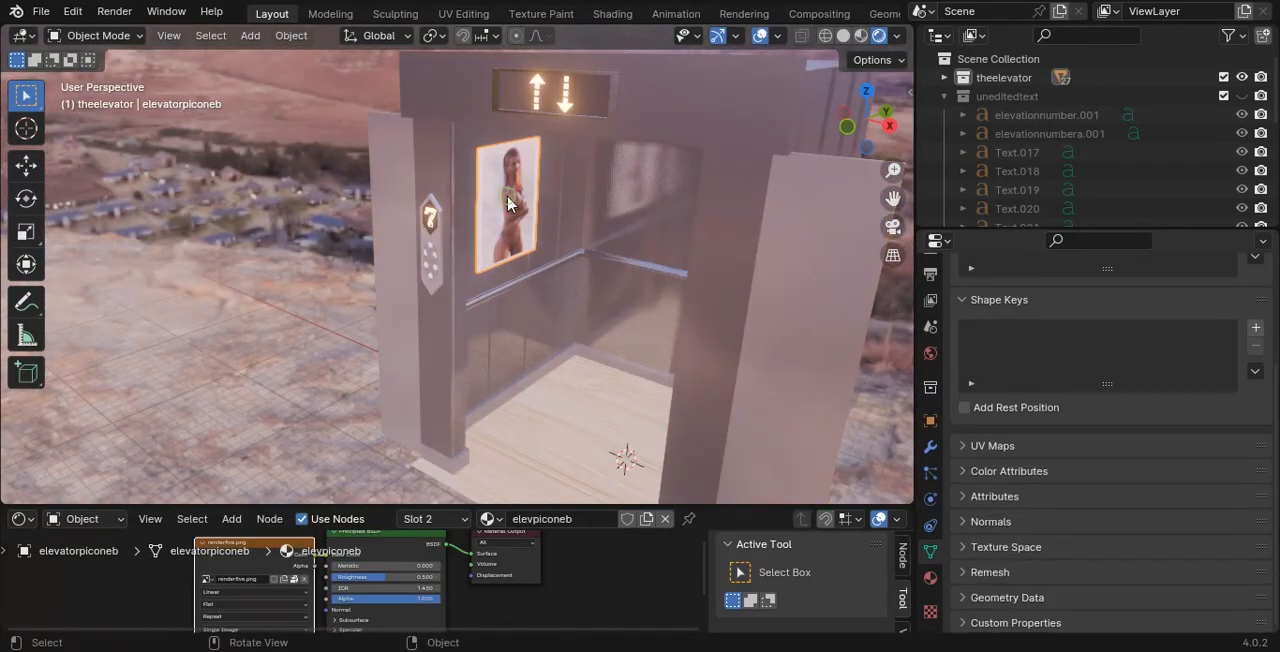
pyautogui.press('h')
# - Set the world background strength to 0.500 to dim the HDR environment
pyautogui.moveTo(594, 166); pyautogui.dragTo(700, 314, button='middle')
pyautogui.scroll(3, 466, 297)
pyautogui.scroll(2, 534, 322)
pyautogui.click(930, 353)
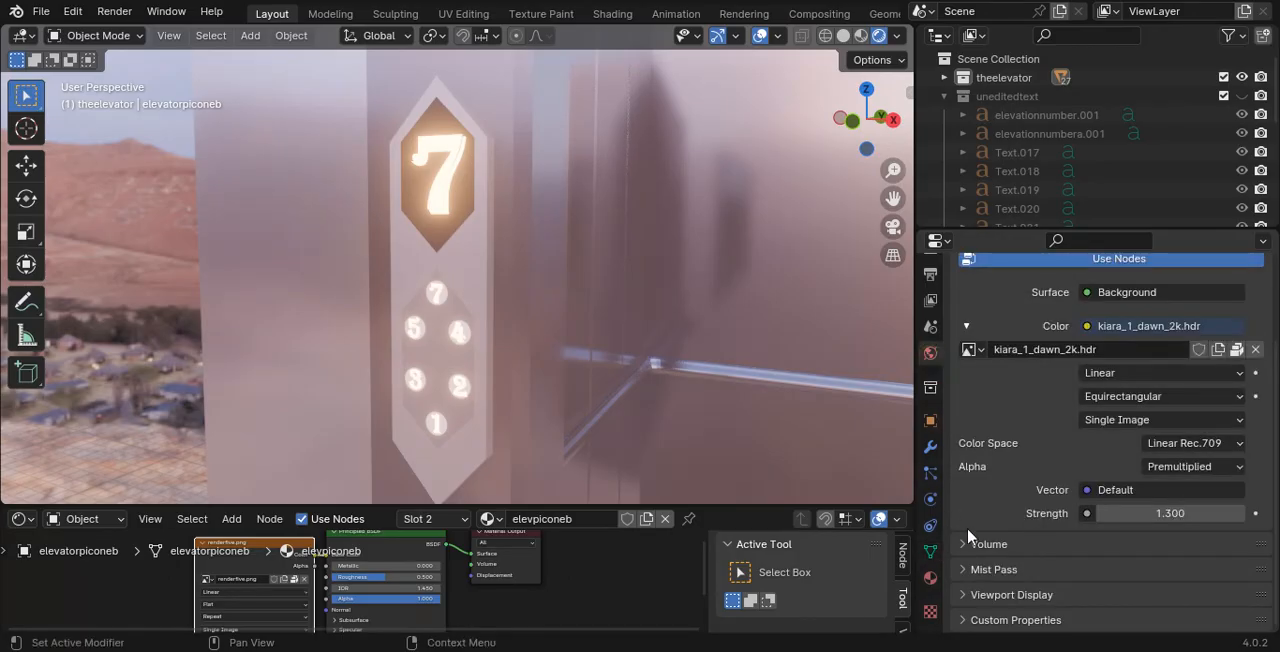
pyautogui.moveTo(1188, 520); pyautogui.dragTo(1108, 520)
# - Examine the glowing floor number and the lit numbered buttons on the panel beside the elevator doors
pyautogui.moveTo(530, 370); pyautogui.dragTo(476, 360, button='middle')
pyautogui.click(462, 321)
pyautogui.scroll(3, 484, 350)
pyautogui.keyDown('shift'); pyautogui.moveTo(477, 280); pyautogui.dragTo(468, 226, button='middle'); pyautogui.keyUp('shift')
pyautogui.scroll(-2, 444, 122)
pyautogui.keyDown('shift'); pyautogui.moveTo(443, 115); pyautogui.dragTo(443, 258, button='middle'); pyautogui.keyUp('shift')
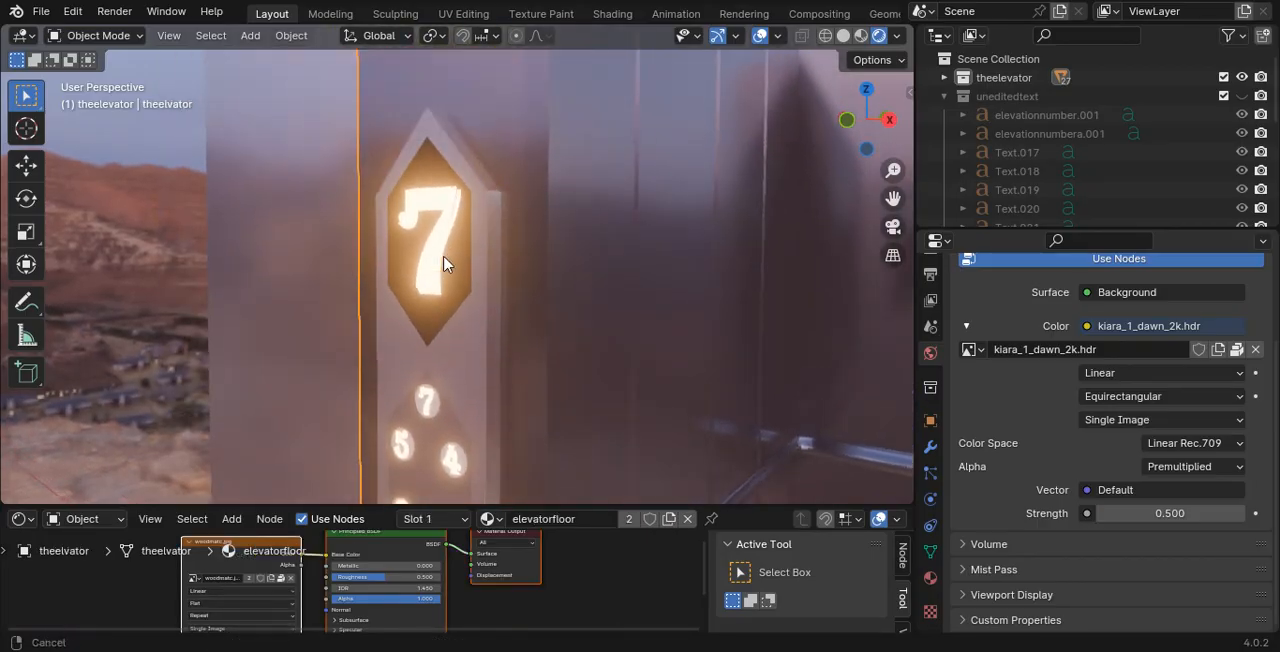
pyautogui.scroll(3, 438, 235)
pyautogui.scroll(-2, 400, 305)
pyautogui.scroll(2, 425, 170)
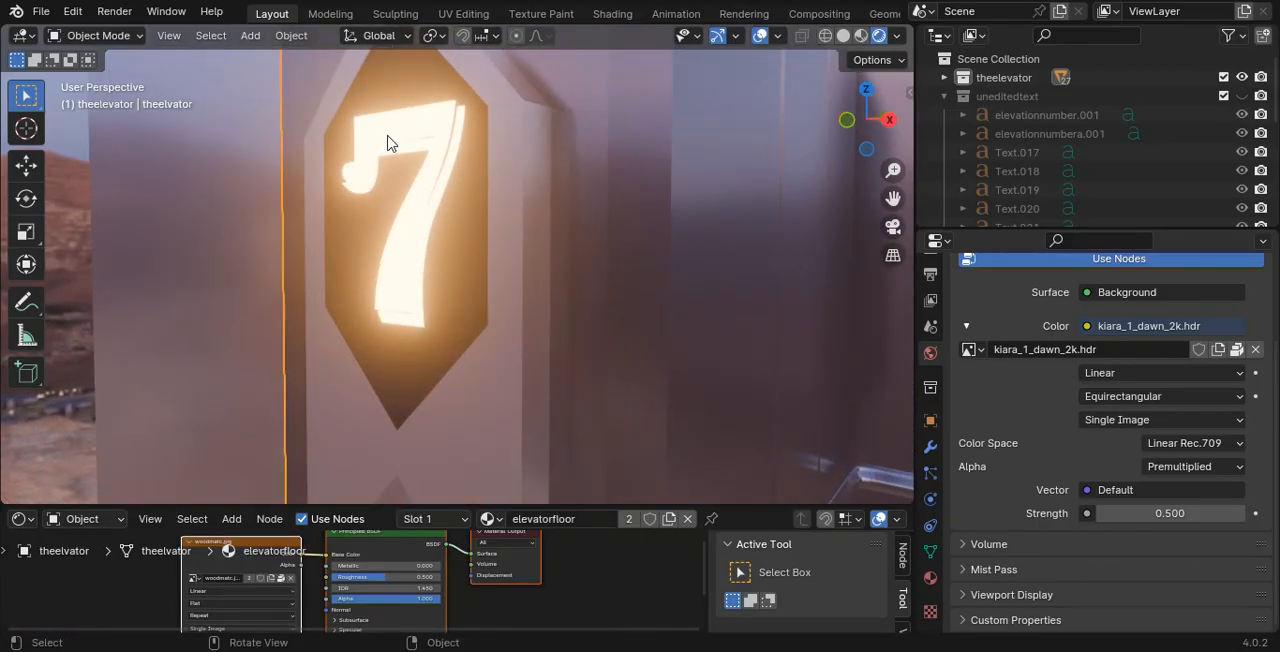
pyautogui.scroll(-5, 430, 147)
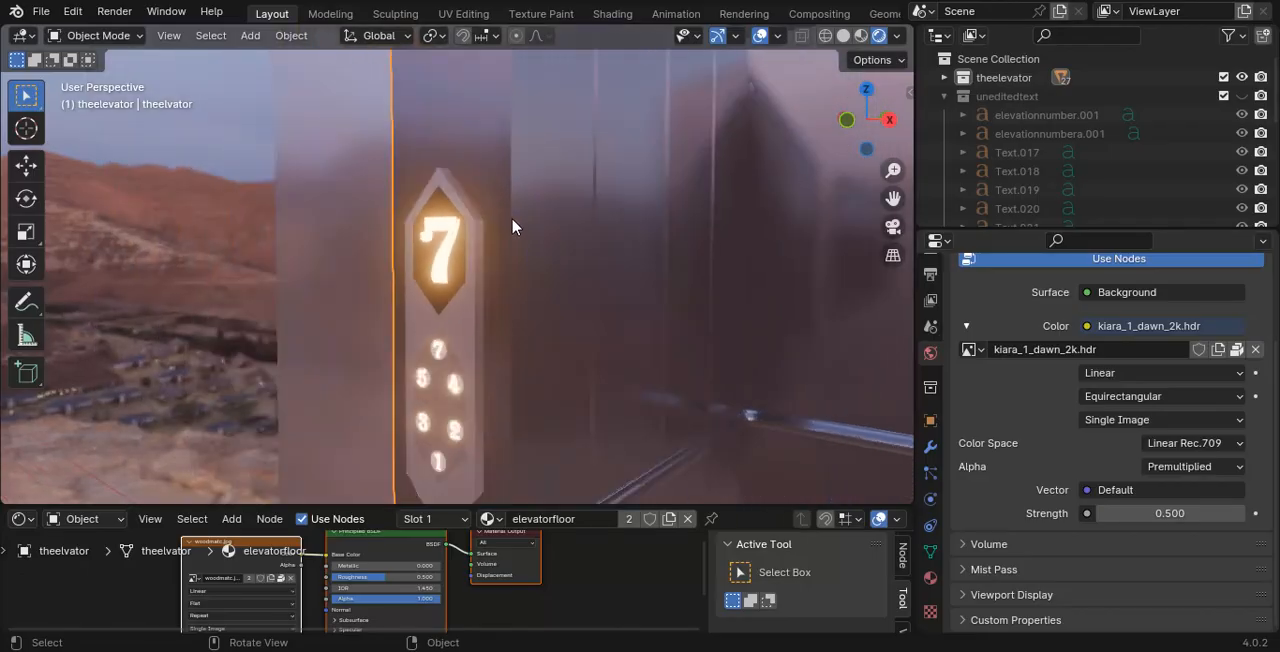
pyautogui.scroll(4, 440, 264)
pyautogui.keyDown('shift'); pyautogui.moveTo(482, 236); pyautogui.dragTo(462, 208, button='middle'); pyautogui.keyUp('shift')
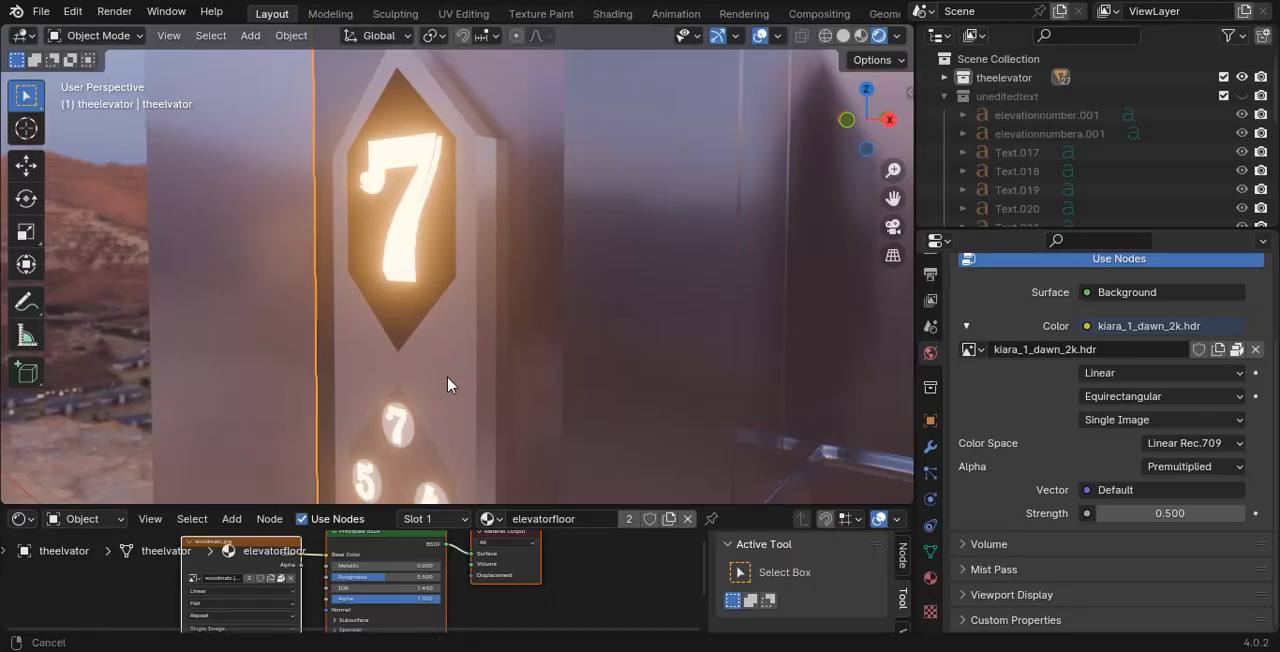
pyautogui.keyDown('shift'); pyautogui.moveTo(447, 378); pyautogui.dragTo(490, 418, button='middle'); pyautogui.keyUp('shift')
pyautogui.keyDown('shift'); pyautogui.moveTo(400, 372); pyautogui.dragTo(370, 44, button='middle'); pyautogui.keyUp('shift')
pyautogui.scroll(2, 404, 162)
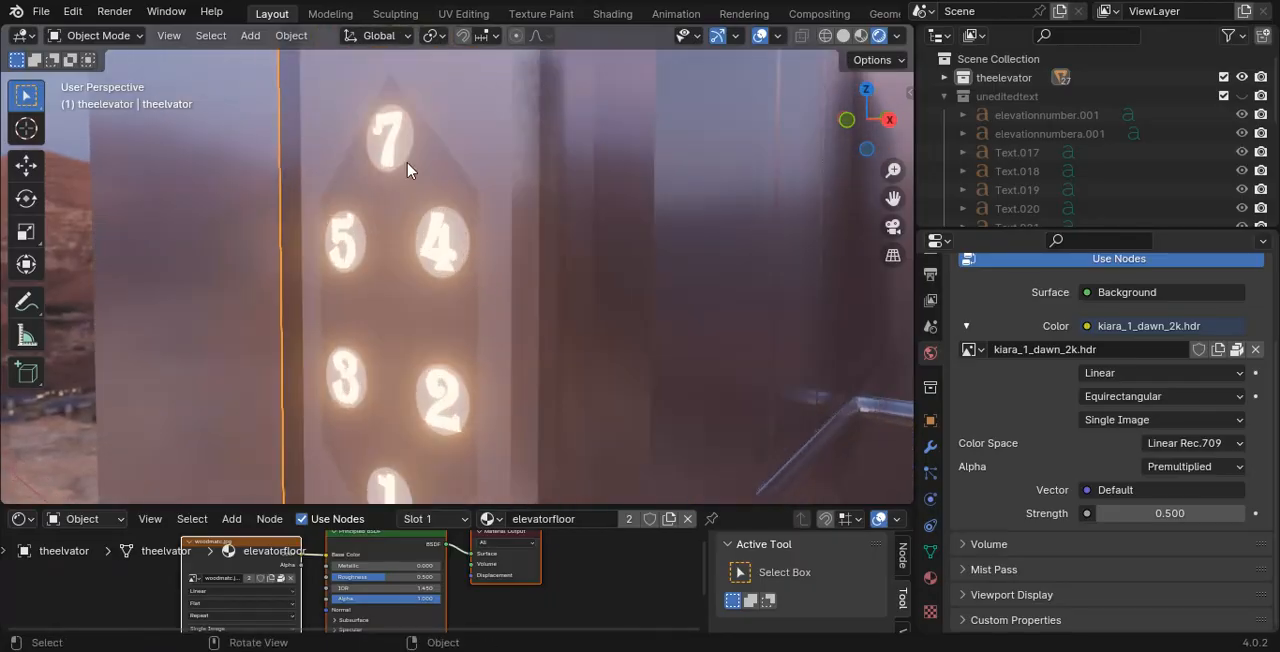
pyautogui.keyDown('shift'); pyautogui.moveTo(400, 256); pyautogui.dragTo(404, 241, button='middle'); pyautogui.keyUp('shift')
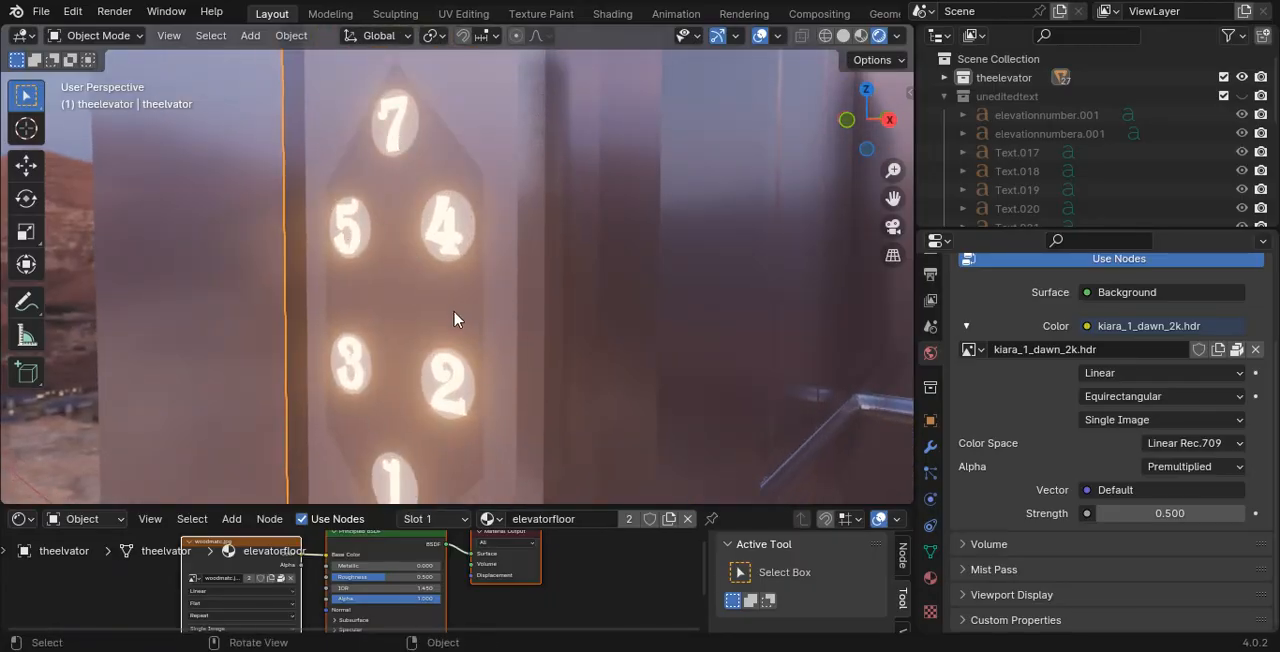
pyautogui.scroll(-2, 454, 319)
pyautogui.keyDown('shift'); pyautogui.moveTo(454, 319); pyautogui.dragTo(640, 317, button='middle'); pyautogui.keyUp('shift')
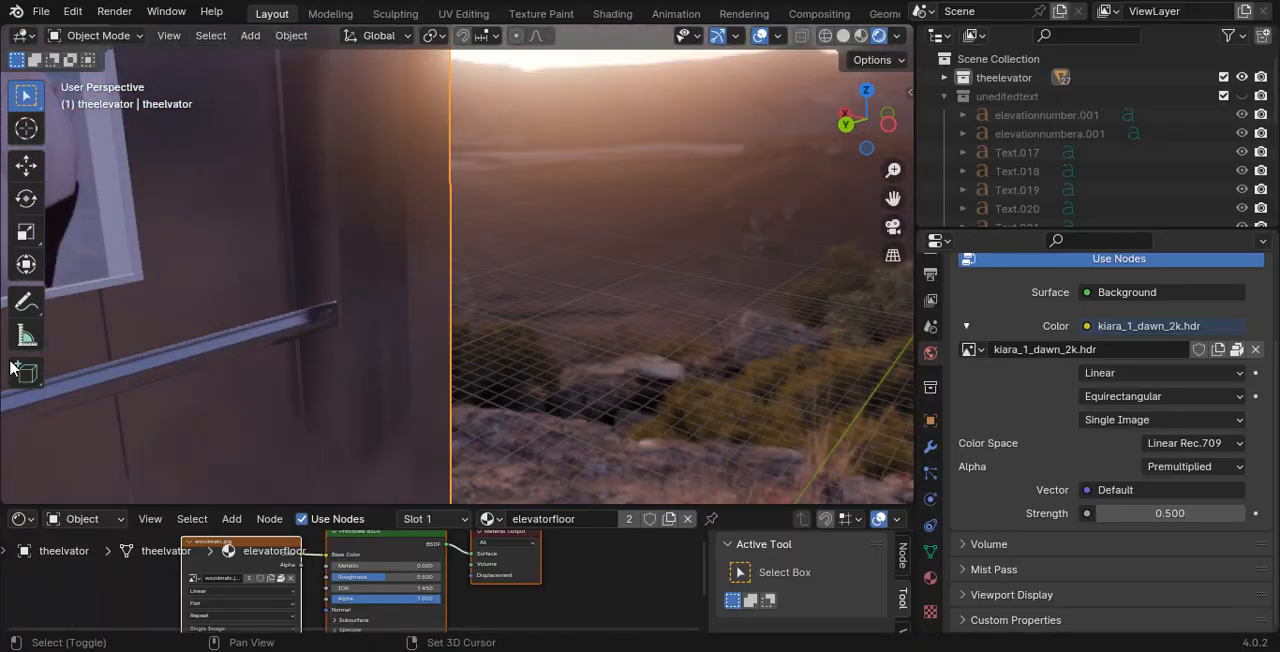
# - Select the handrails inside the elevator, try hiding them and undo the hiding
pyautogui.click(338, 300)
pyautogui.moveTo(338, 300); pyautogui.dragTo(533, 343, button='middle')
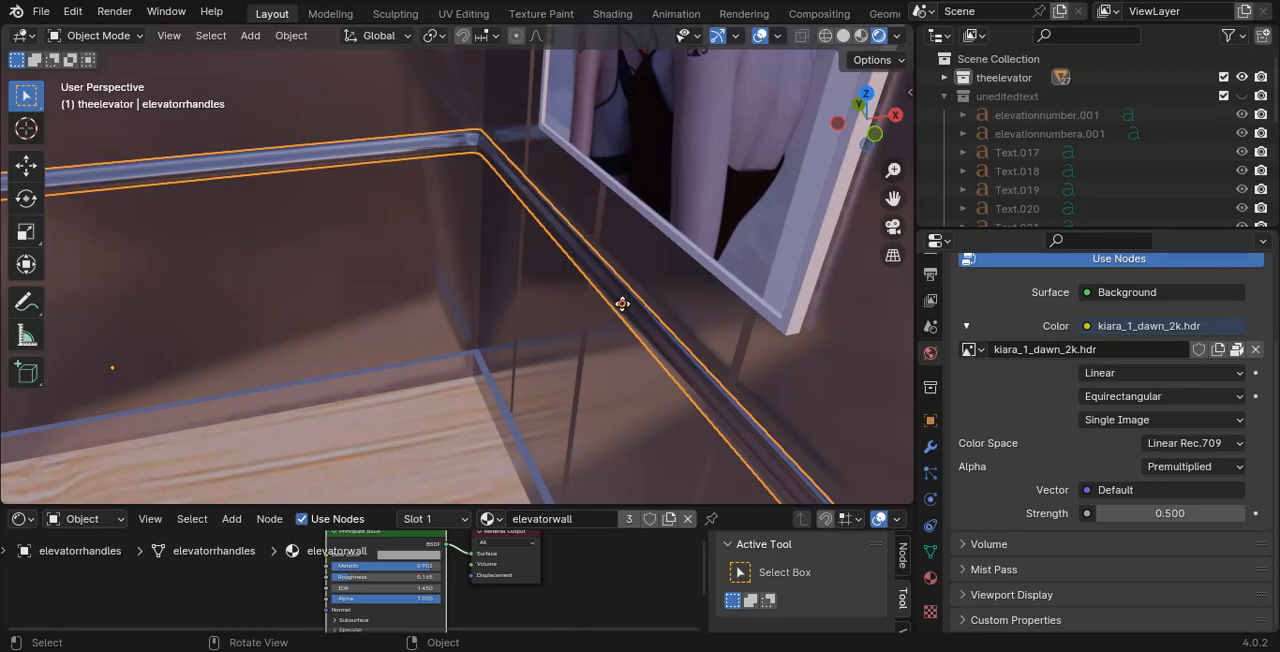
pyautogui.scroll(-7, 533, 274)
pyautogui.scroll(7, 528, 278)
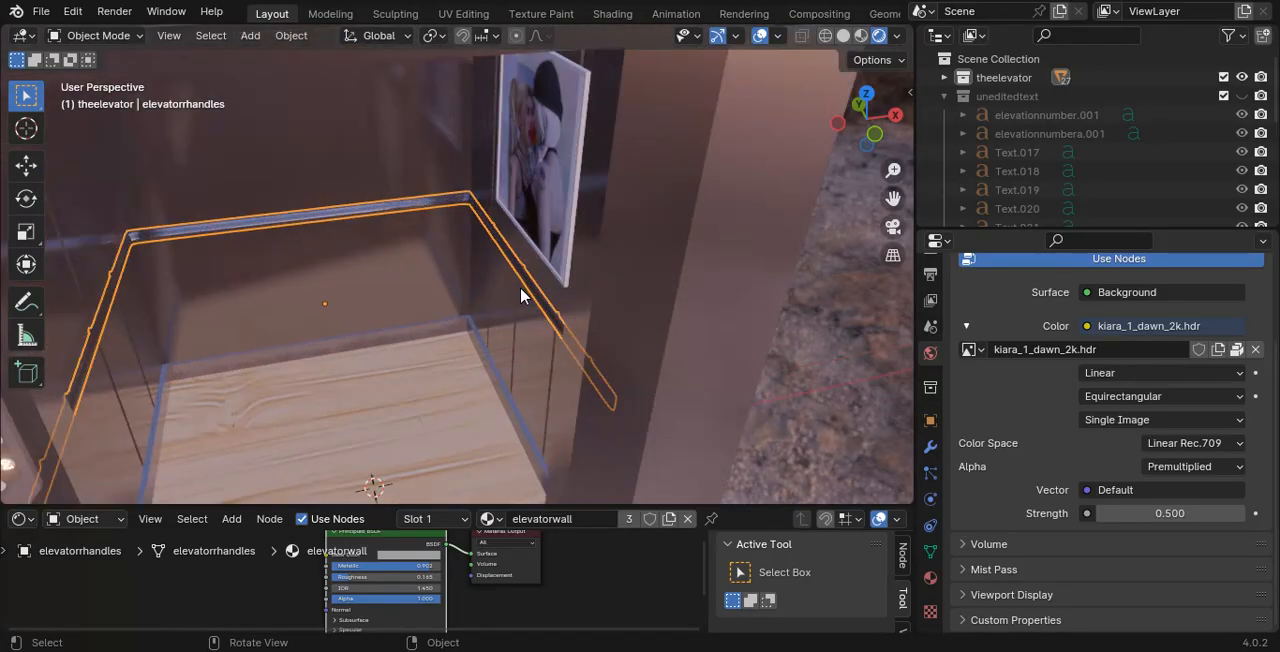
pyautogui.press('h')
pyautogui.hotkey('ctrl', 'z')
pyautogui.scroll(-3, 469, 204)
pyautogui.scroll(3, 473, 200)
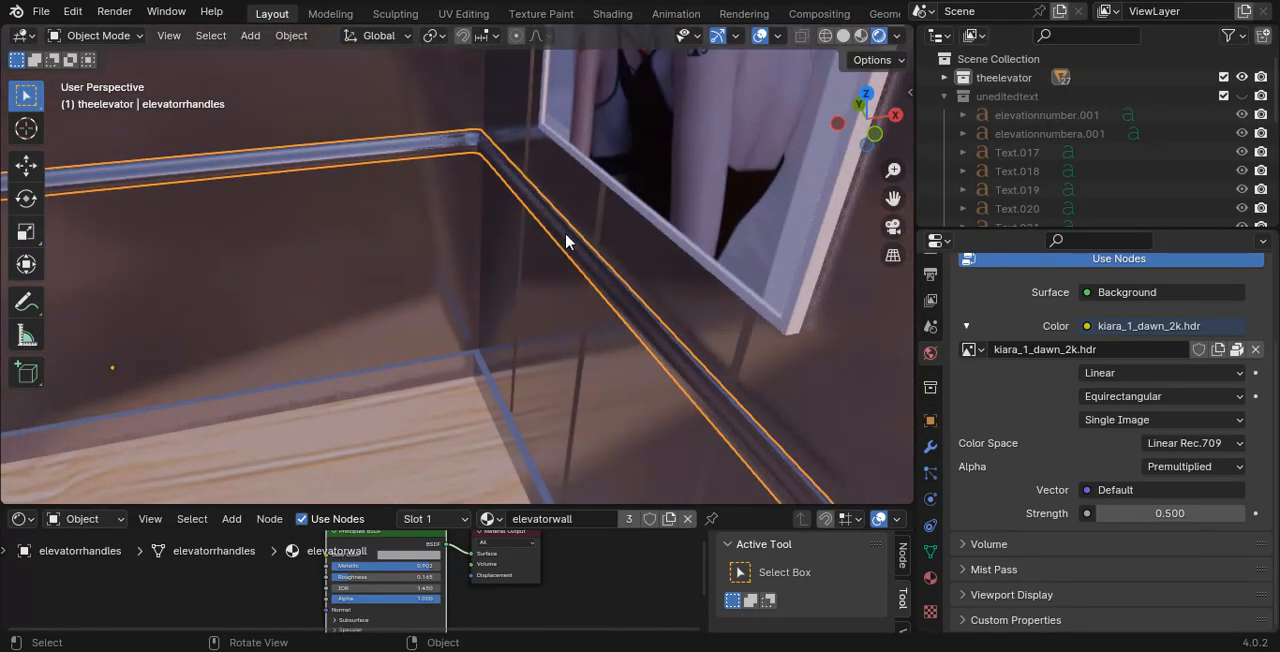
# - Select the picture elevatorpicone on the elevator's inner wall and inspect it up close
pyautogui.moveTo(564, 234); pyautogui.dragTo(396, 590, button='middle')
pyautogui.click(546, 129)
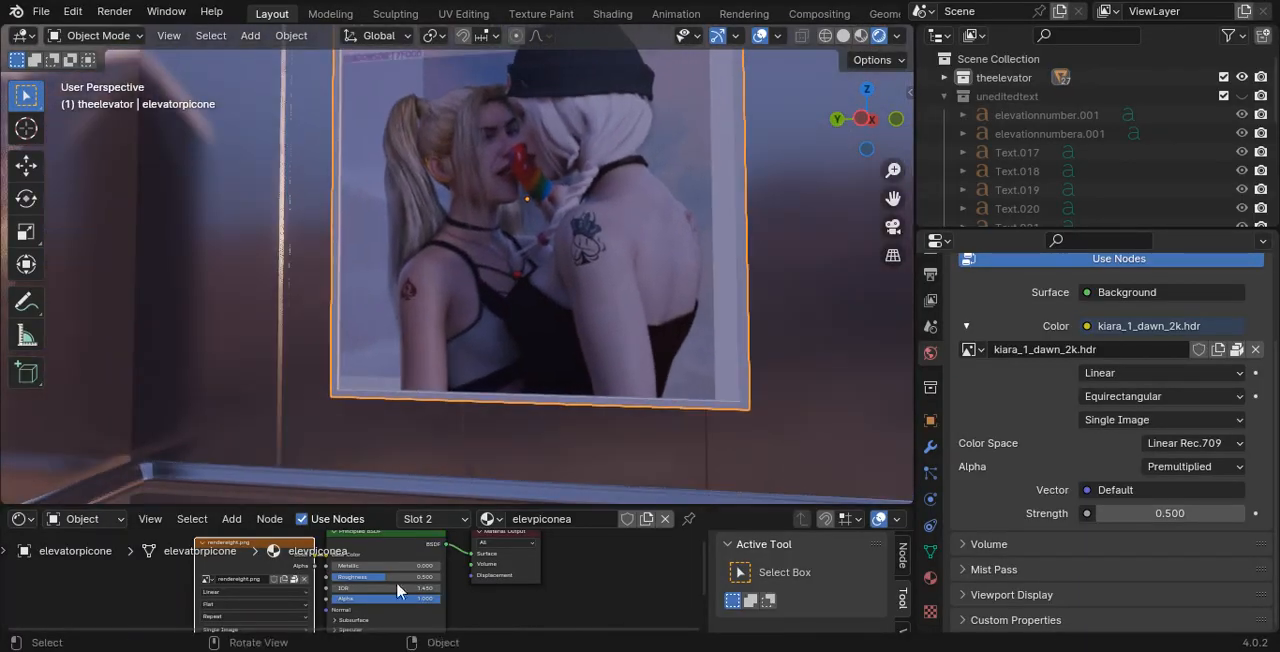
pyautogui.scroll(-3, 535, 286)
pyautogui.scroll(3, 530, 284)
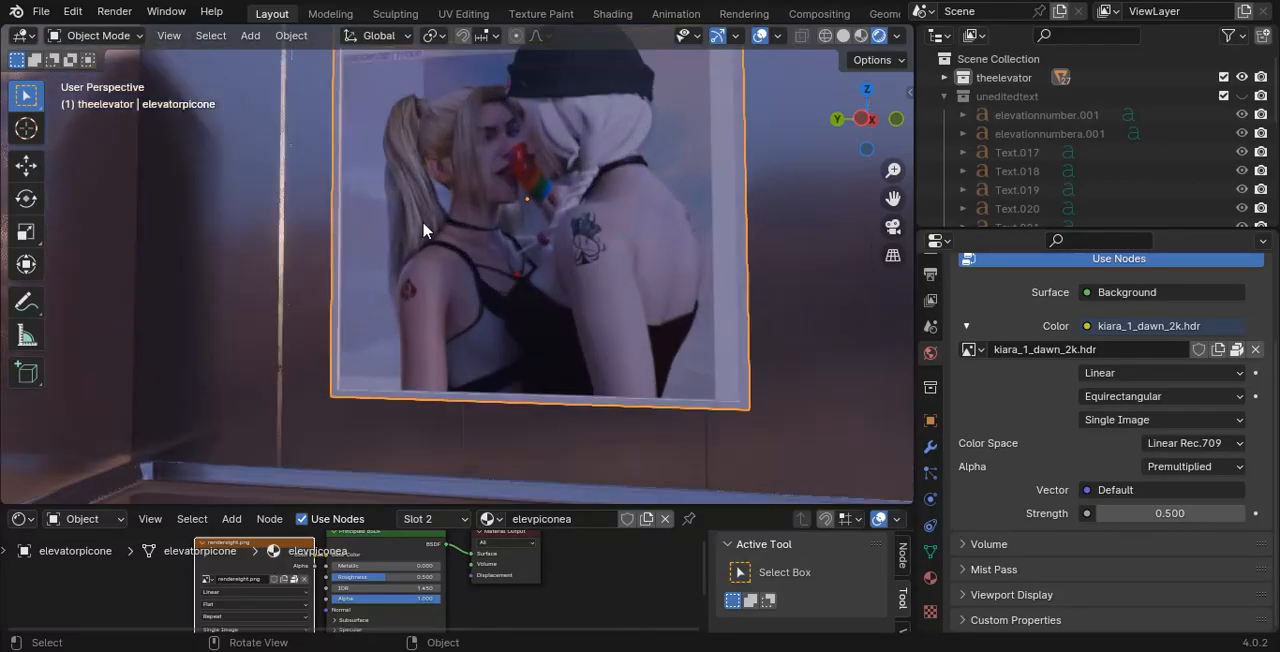
# - Try moving the glowing digit 7 on the display above the doors inside the elevator
pyautogui.moveTo(424, 224); pyautogui.dragTo(61, 162, button='middle')
pyautogui.moveTo(504, 191); pyautogui.dragTo(470, 142, button='middle')
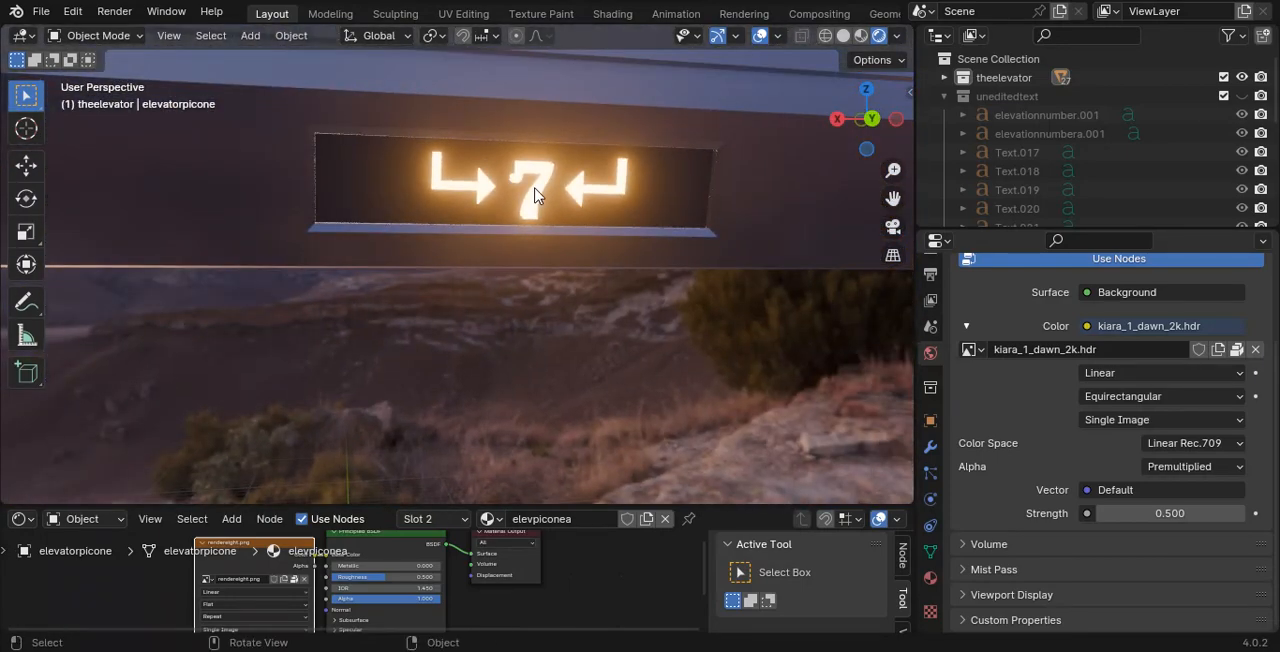
pyautogui.click(537, 190)
pyautogui.moveTo(548, 165); pyautogui.dragTo(418, 176, button='middle')
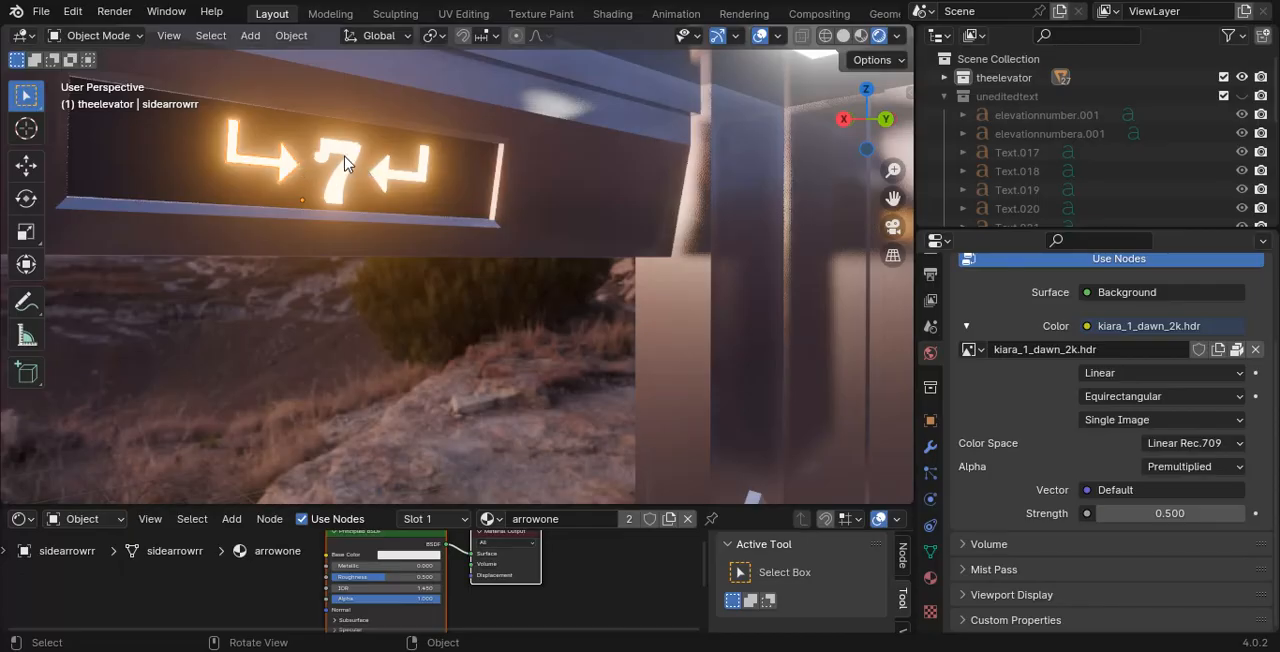
pyautogui.press('g')
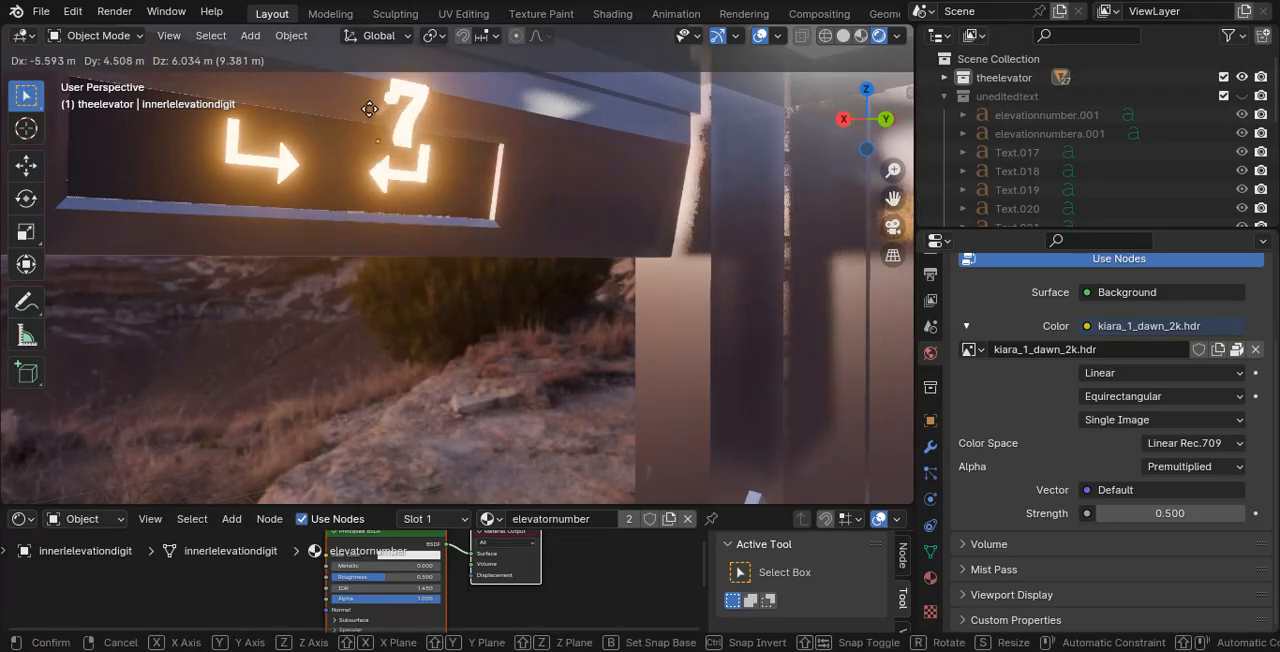
pyautogui.rightClick(376, 172)
# - Enlarge the outliner and expand the theelevator collection to browse its objects
pyautogui.moveTo(996, 229); pyautogui.dragTo(996, 440)
pyautogui.click(945, 78)
pyautogui.scroll(-10, 1095, 235)
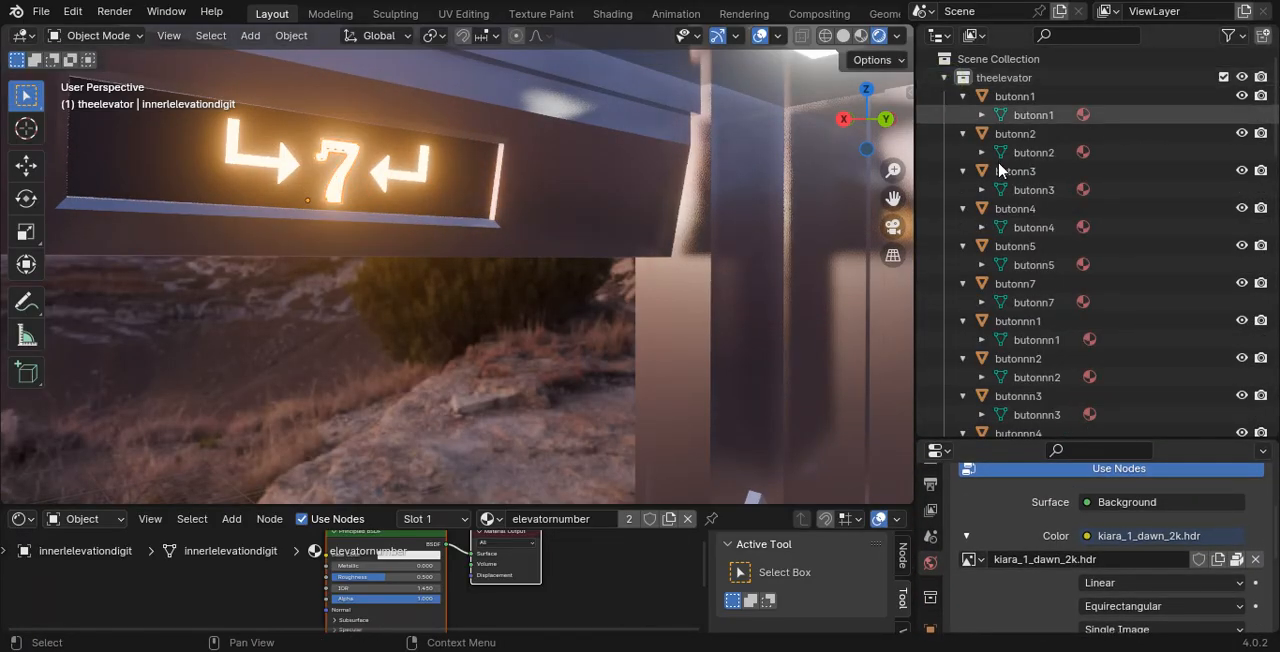
pyautogui.scroll(10, 1214, 220)
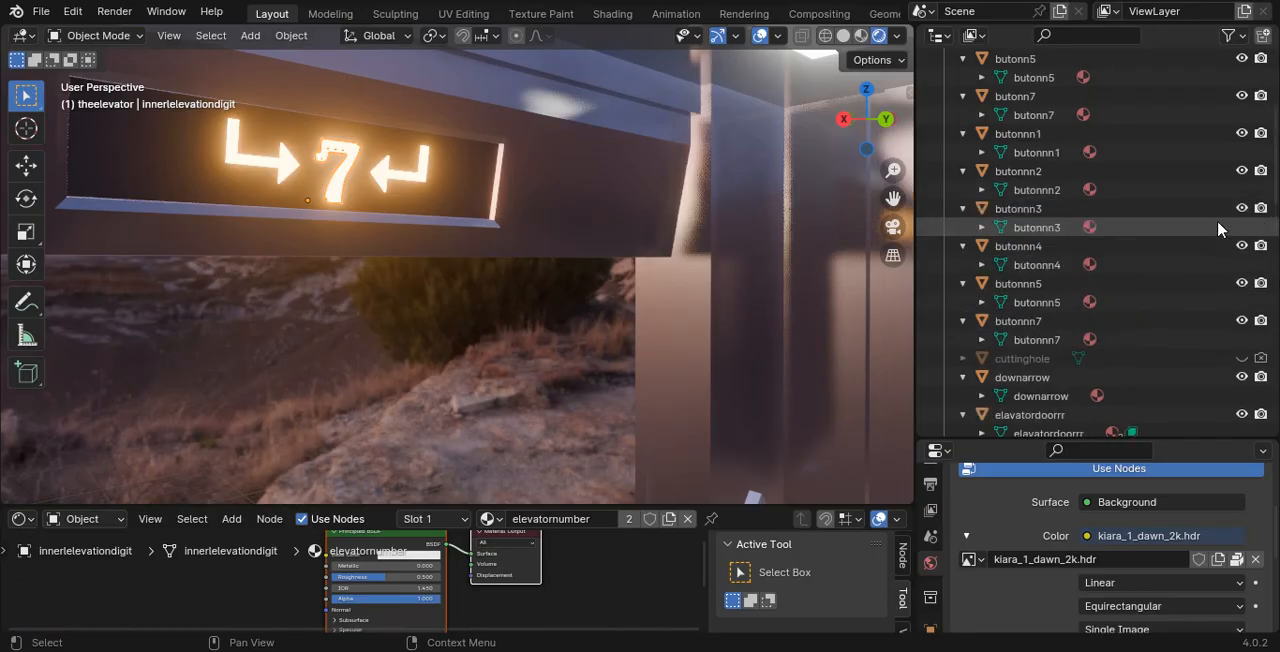
pyautogui.scroll(2, 336, 143)
pyautogui.keyDown('shift'); pyautogui.moveTo(336, 137); pyautogui.dragTo(358, 173, button='middle'); pyautogui.keyUp('shift')
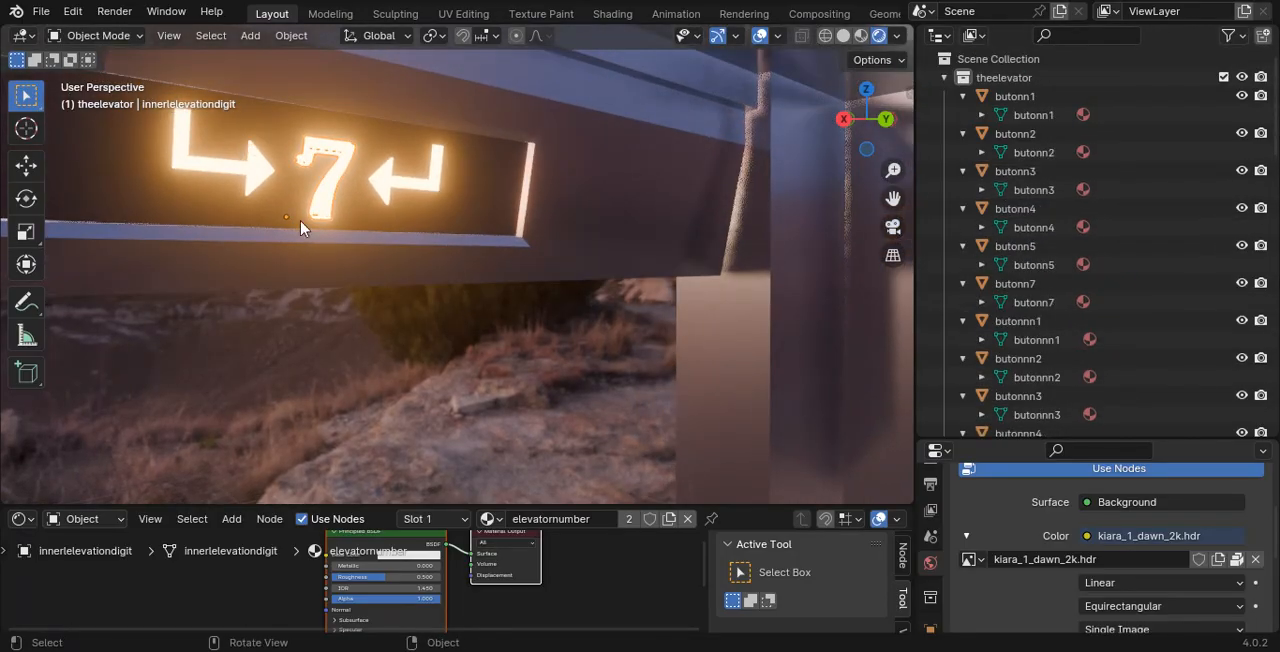
# - Hide the mesh digit 7 and both side arrows on the inner display, and make the uneditedtext collection visible
pyautogui.click(248, 160)
pyautogui.click(336, 174)
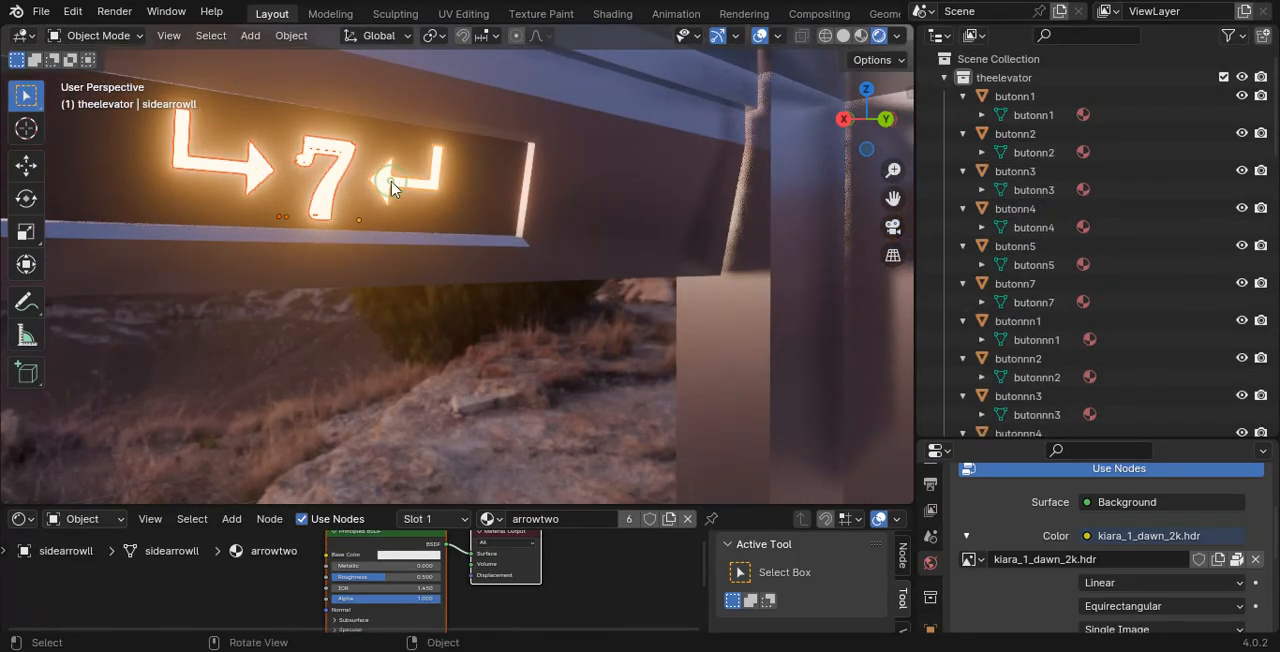
pyautogui.press('h')
pyautogui.scroll(-10, 1160, 223)
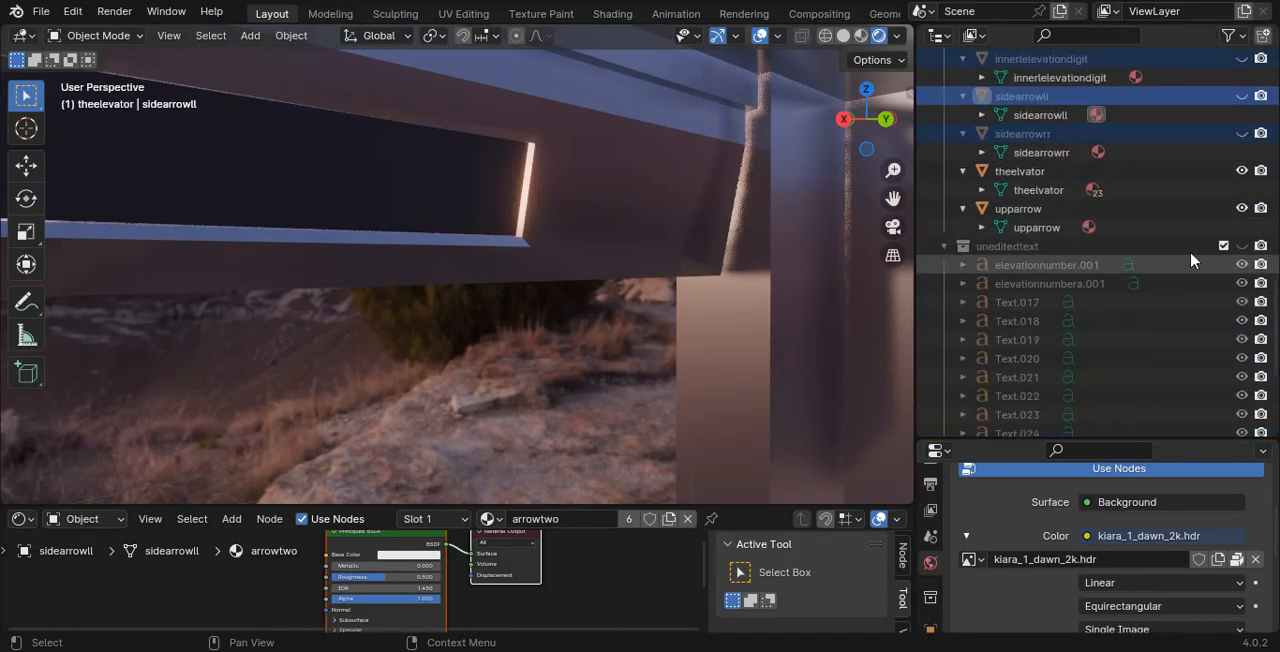
pyautogui.scroll(-6, 1190, 260)
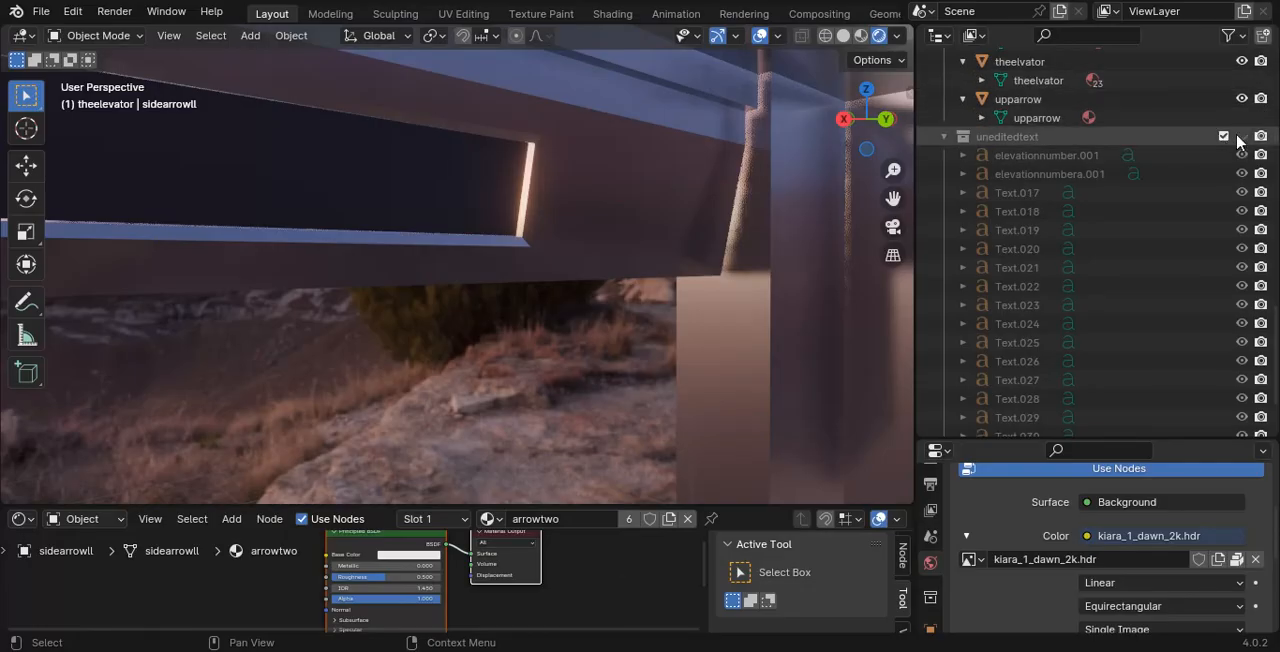
pyautogui.click(1242, 137)
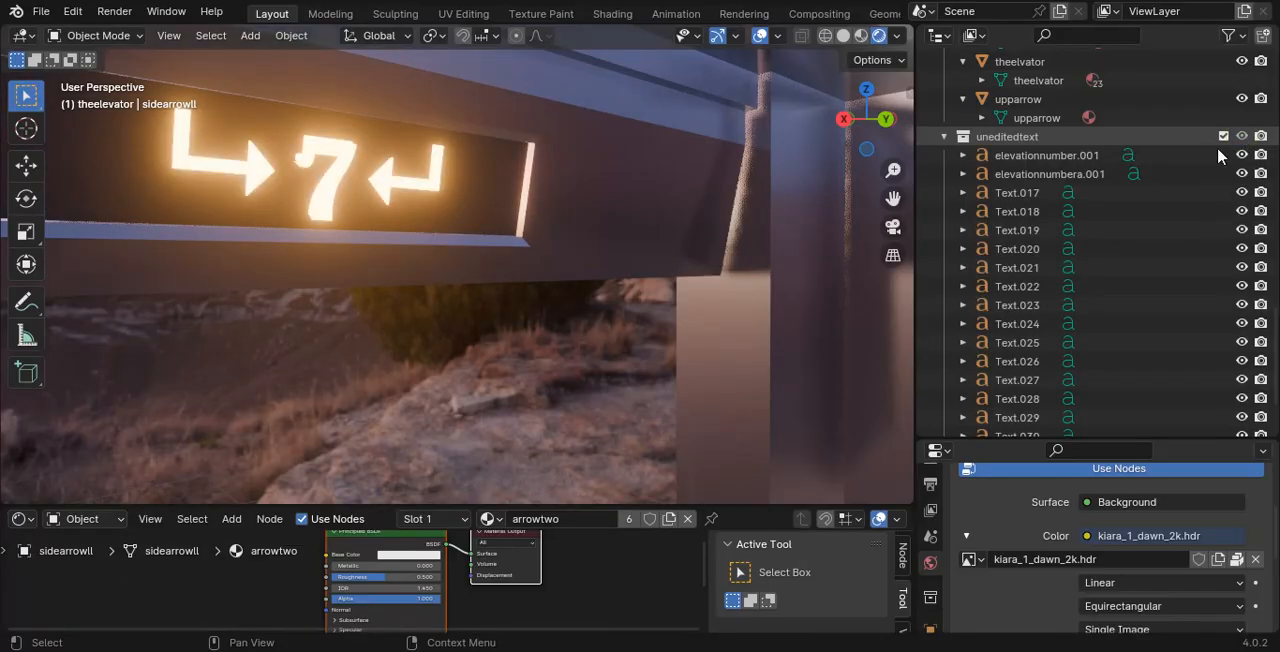
# - Open the text of the arrow after the 7 for editing, clear its character and try g, s, d and f
pyautogui.click(392, 183)
pyautogui.press('Tab')
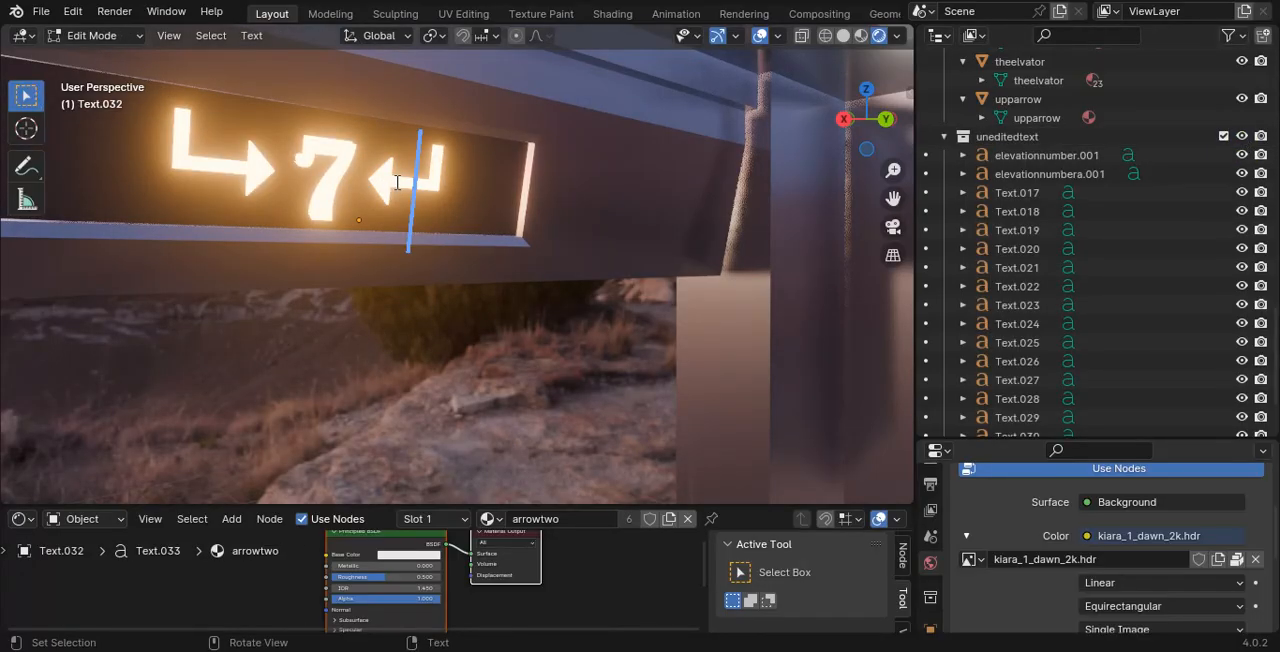
pyautogui.press('BackSpace')
pyautogui.write('g')
pyautogui.press('BackSpace')
pyautogui.write('s')
pyautogui.press('BackSpace')
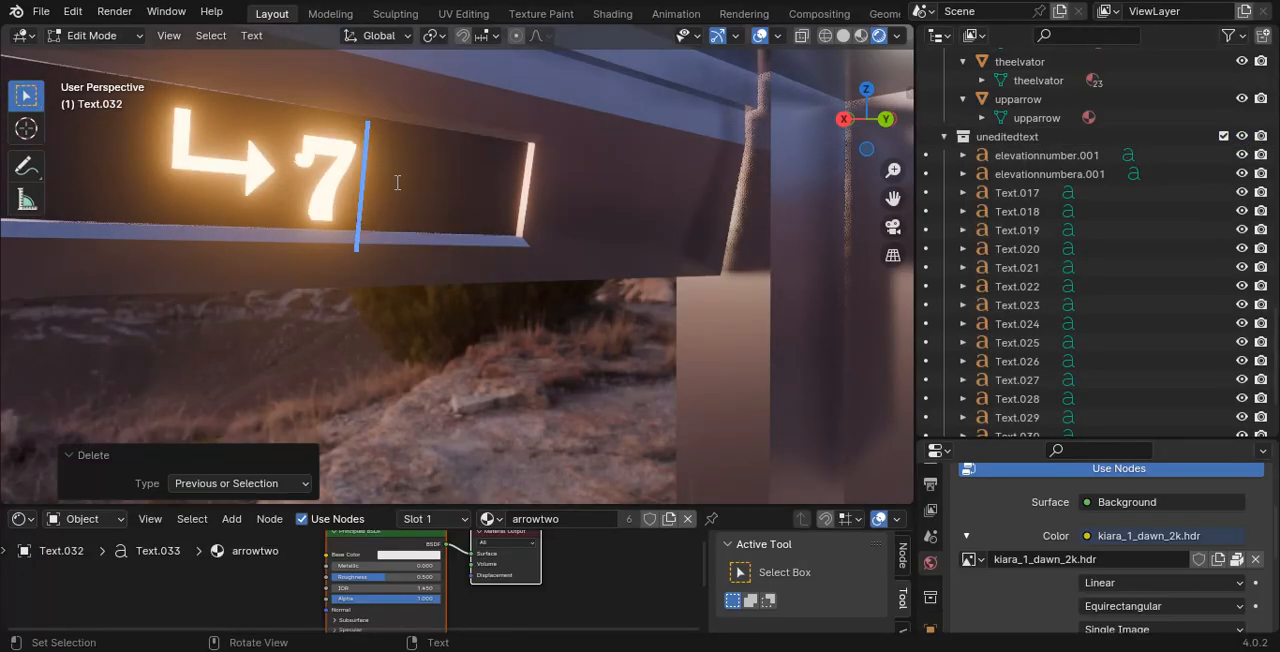
pyautogui.write('d')
pyautogui.press('BackSpace')
pyautogui.write('f')
pyautogui.press('BackSpace')
# - Enlarge the properties area and inspect the font settings of the arrow text
pyautogui.moveTo(976, 440); pyautogui.dragTo(984, 193)
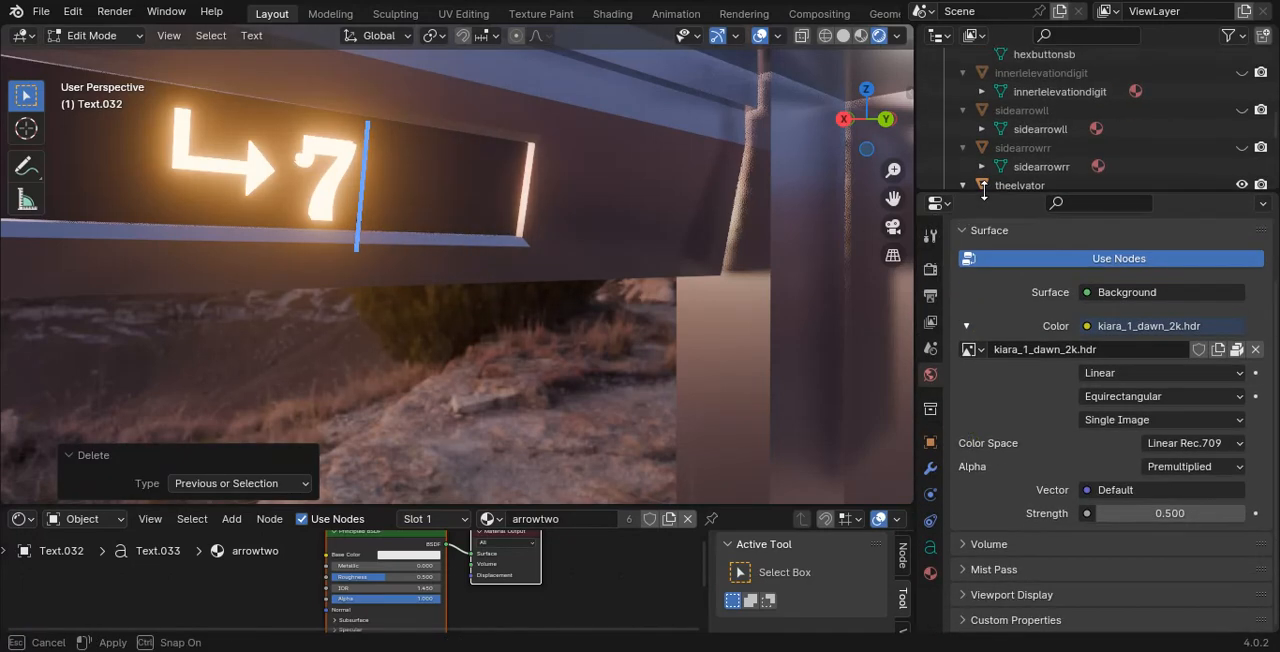
pyautogui.click(930, 547)
pyautogui.scroll(-3, 1057, 437)
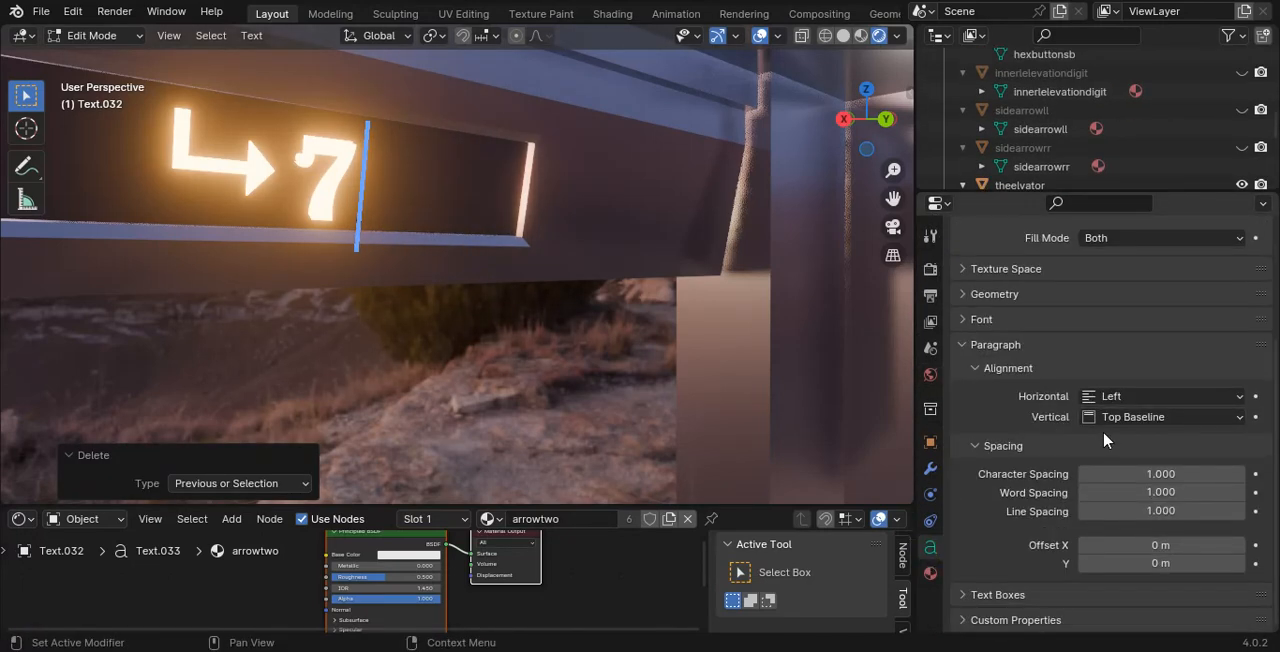
pyautogui.scroll(5, 1106, 434)
pyautogui.scroll(-4, 1116, 365)
pyautogui.click(1033, 322)
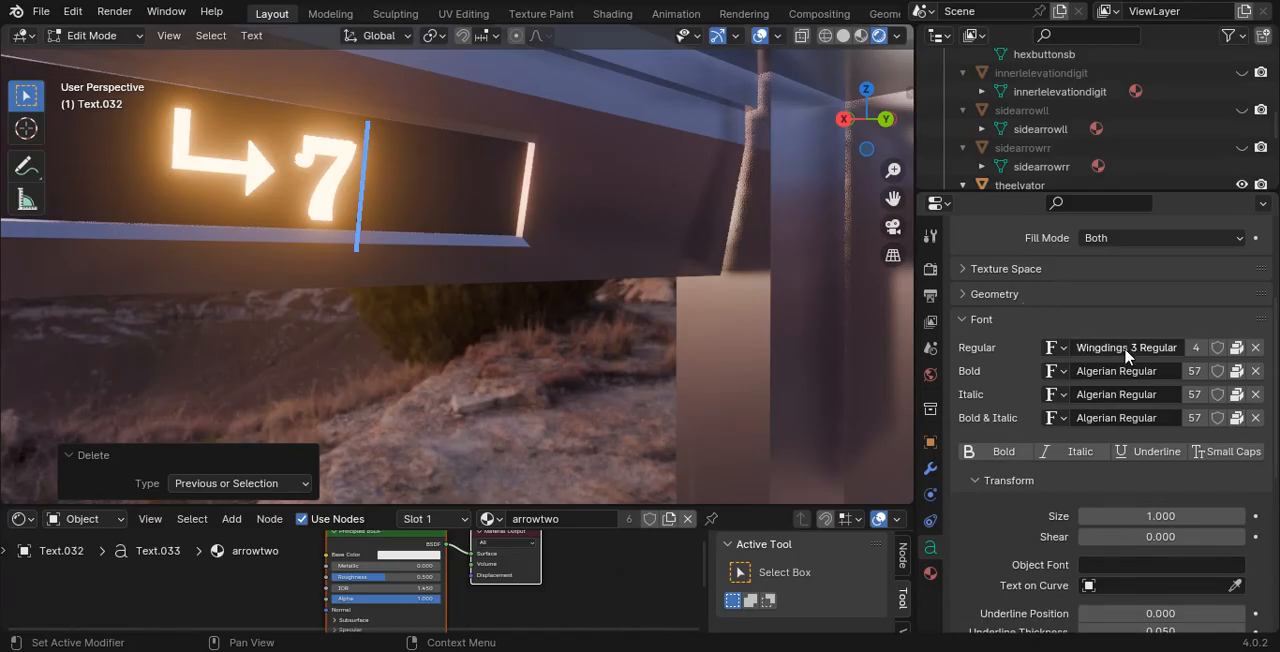
# - Try the characters a, s, d and q as the Wingdings 3 symbol for the arrow after the 7
pyautogui.write('a')
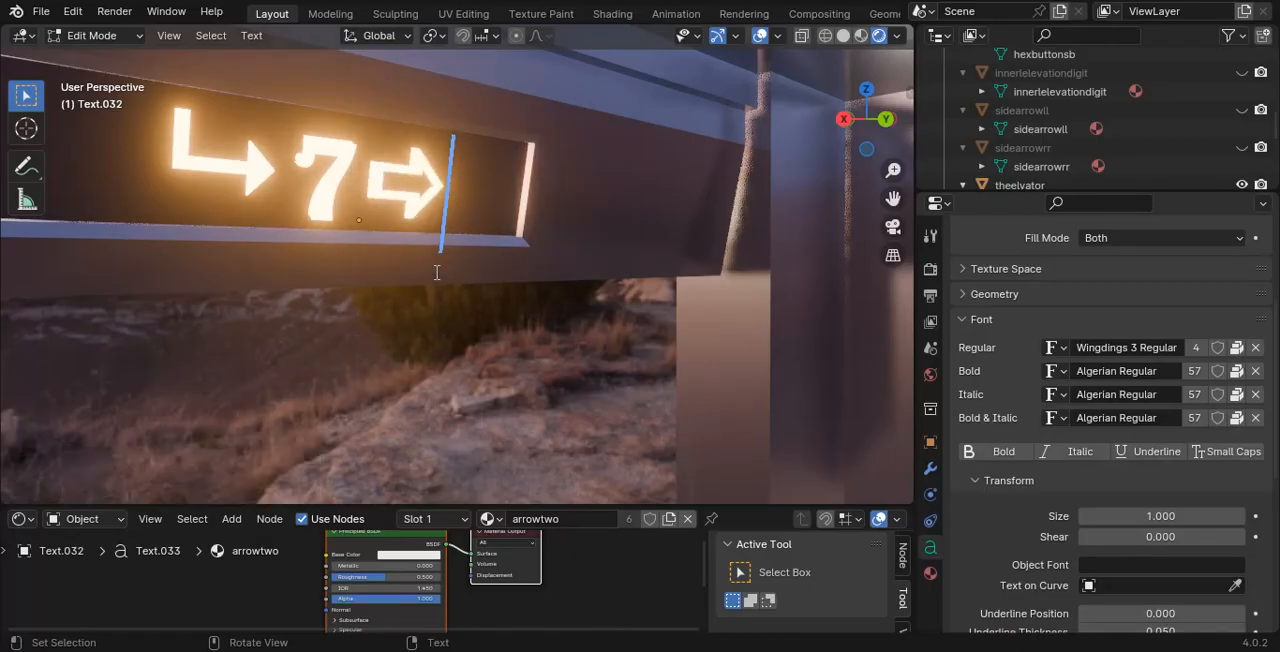
pyautogui.press('BackSpace')
pyautogui.write('a')
pyautogui.press('BackSpace')
pyautogui.write('s')
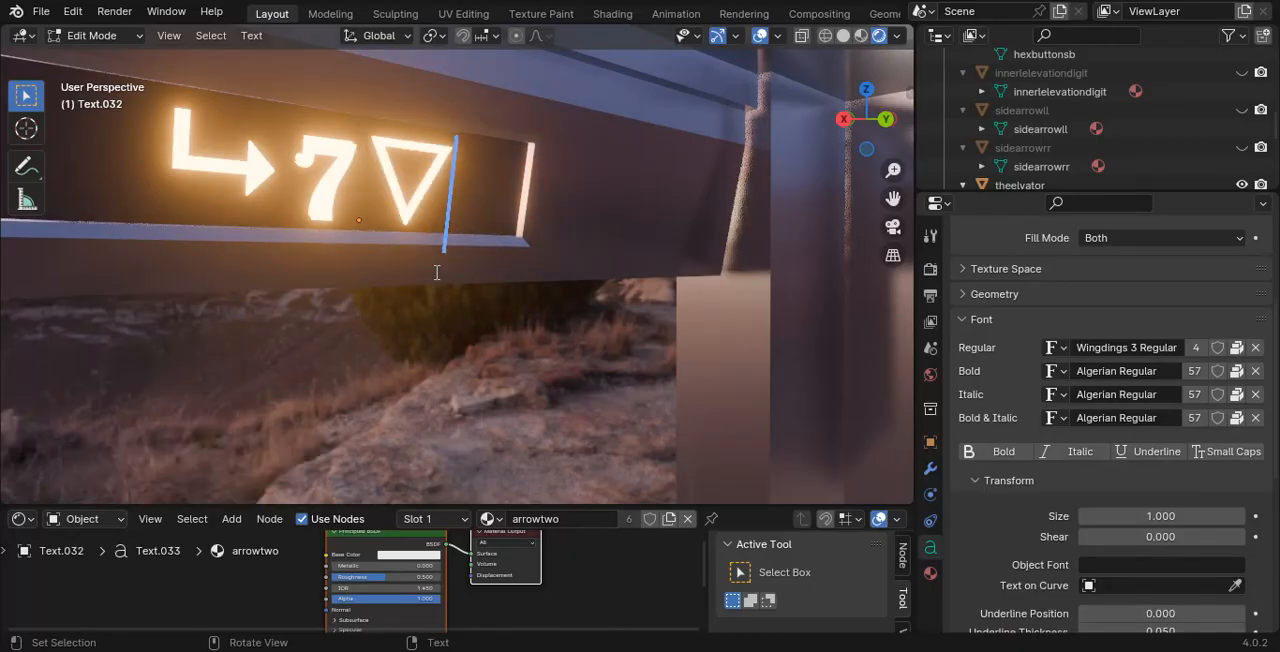
pyautogui.press('BackSpace')
pyautogui.write('d')
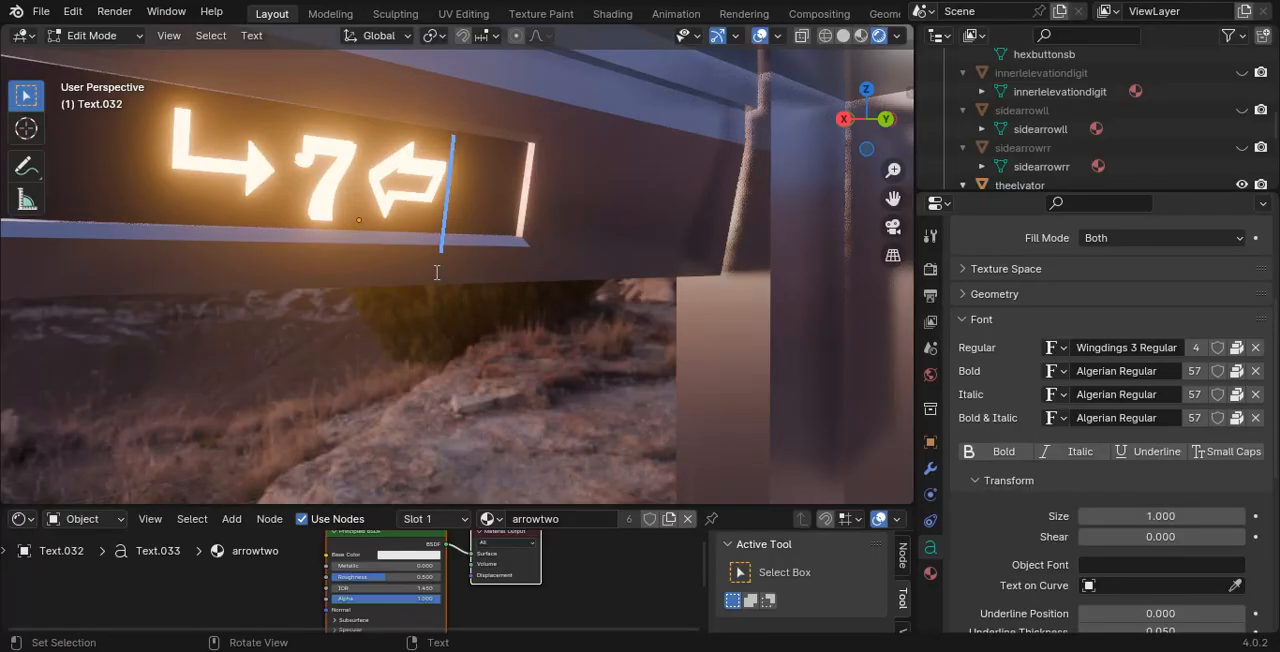
pyautogui.press('BackSpace')
pyautogui.write('q')
pyautogui.press('BackSpace')
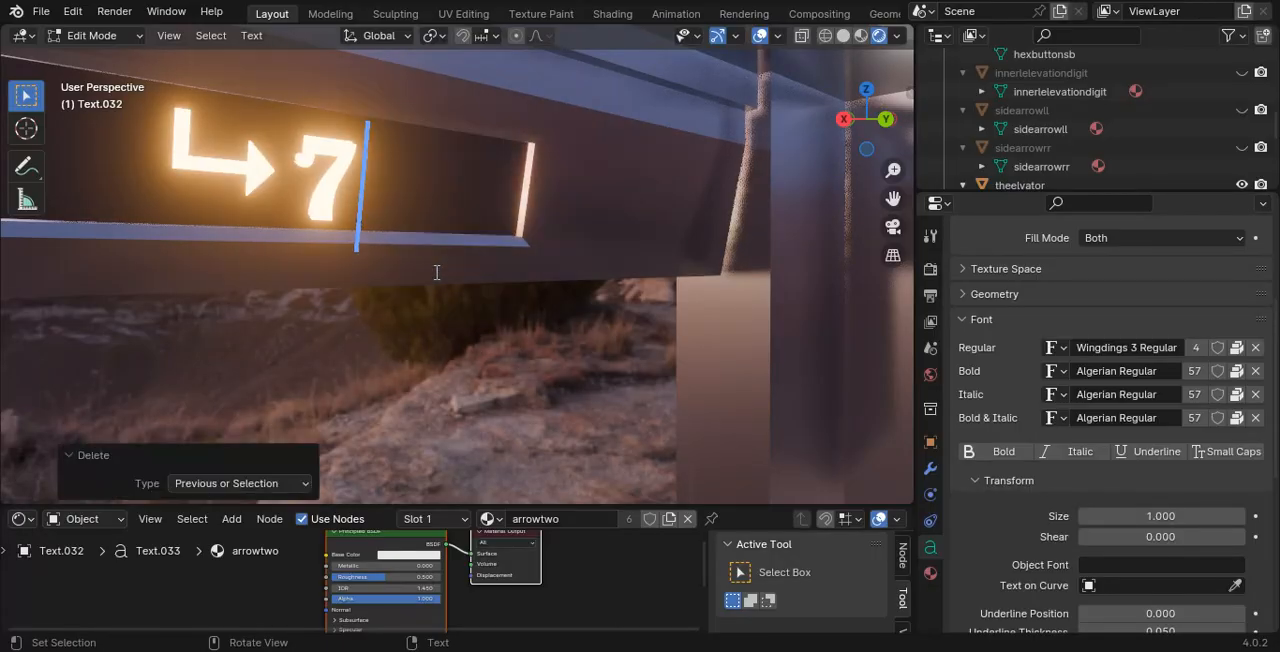
# - Try the characters w, e and r as the symbol after the 7
pyautogui.write('w')
pyautogui.press('BackSpace')
pyautogui.write('e')
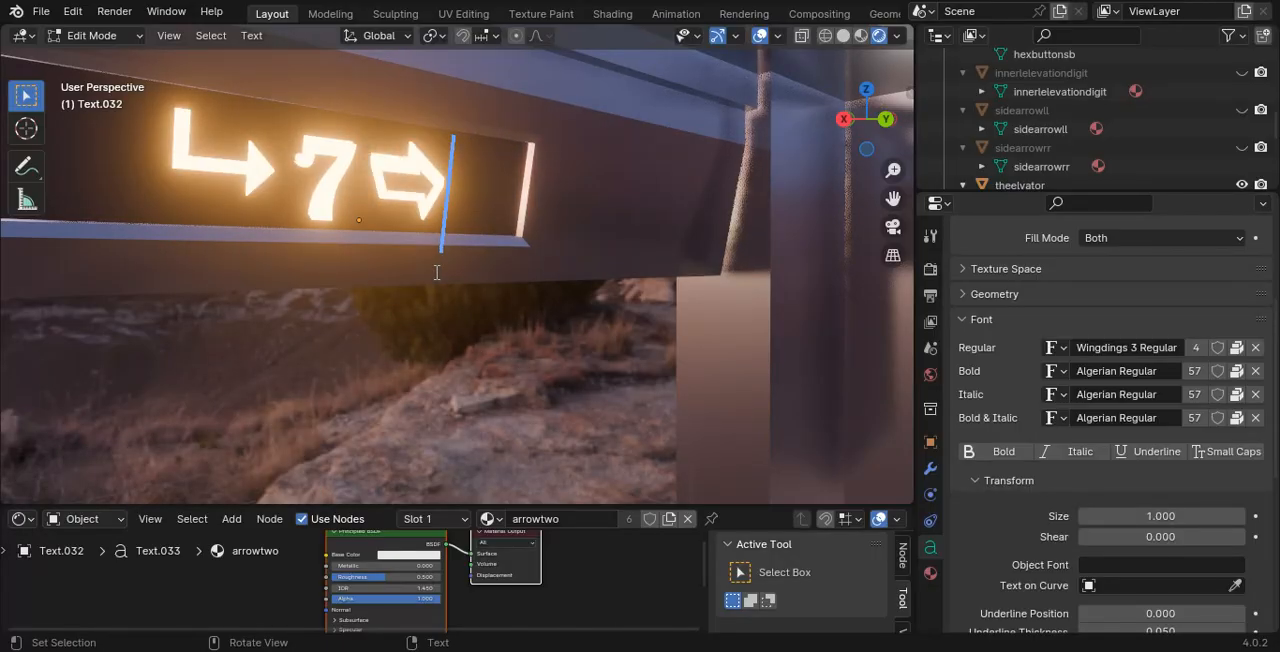
pyautogui.press('BackSpace')
pyautogui.write('r')
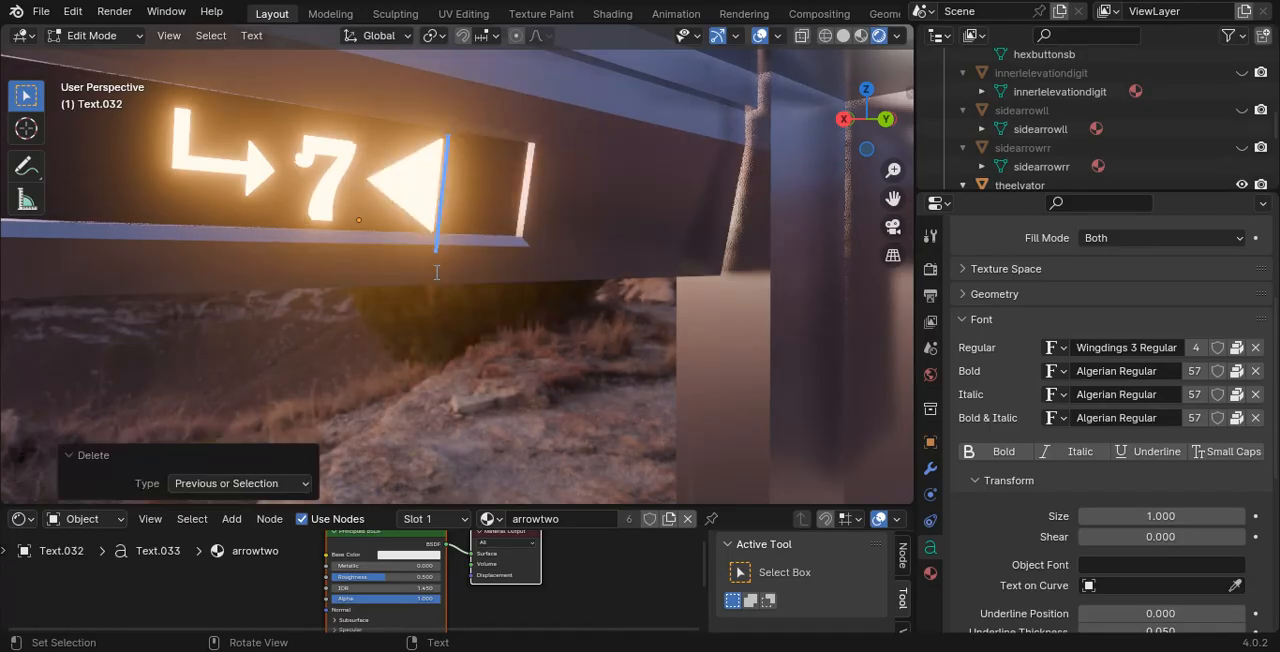
pyautogui.write('a')
# - Try adding further symbols after the 7 with the characters a, x, c, v, b and e
pyautogui.press('BackSpace')
pyautogui.write('xc')
pyautogui.press('BackSpace')
pyautogui.write('vb')
pyautogui.press('BackSpace')
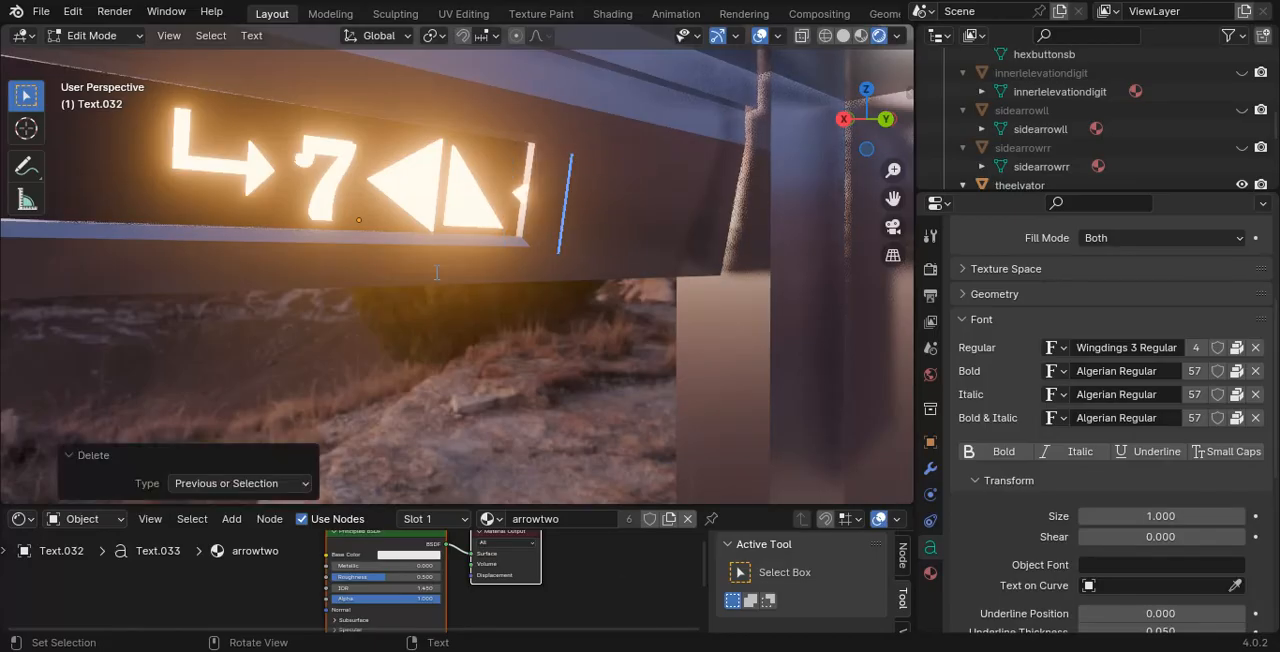
pyautogui.press('BackSpace')
pyautogui.press('BackSpace')
pyautogui.write('e')
pyautogui.press('BackSpace')
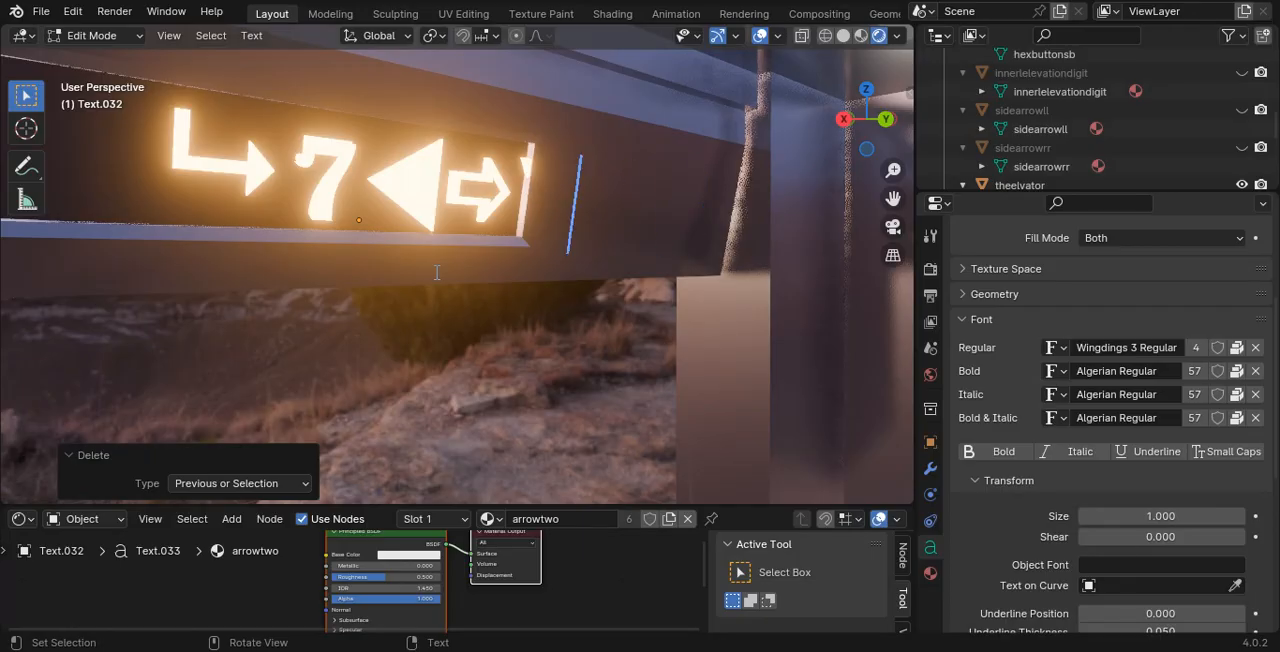
# - Clear the extra symbols after the 7 and try the combination es, then s, e and t
pyautogui.press('BackSpace')
pyautogui.press('BackSpace')
pyautogui.write('es')
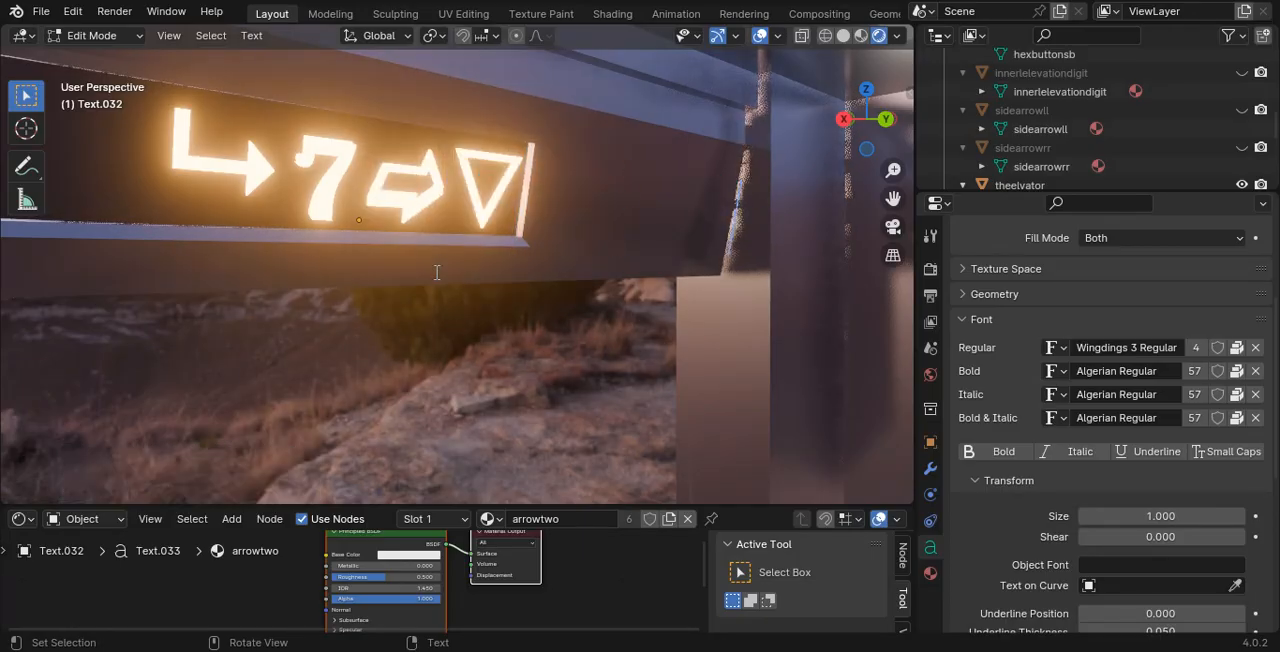
pyautogui.press('BackSpace')
pyautogui.press('BackSpace')
pyautogui.press('BackSpace')
pyautogui.write('es')
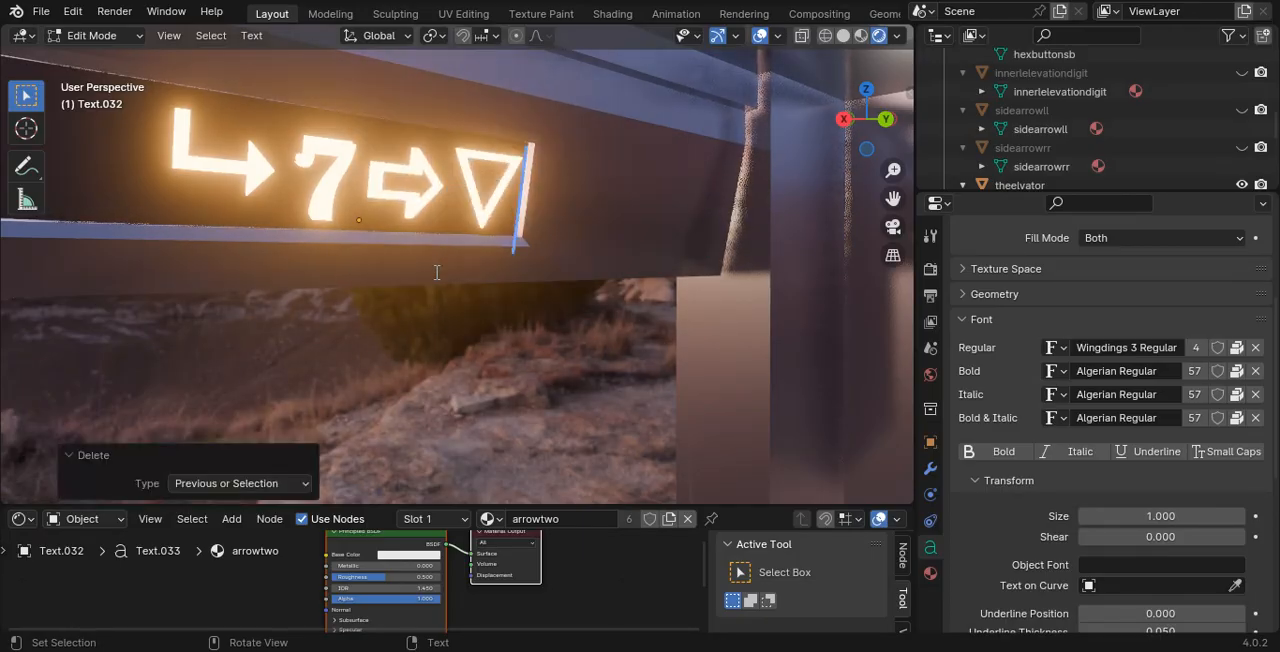
pyautogui.press('BackSpace')
pyautogui.press('BackSpace')
pyautogui.write('s')
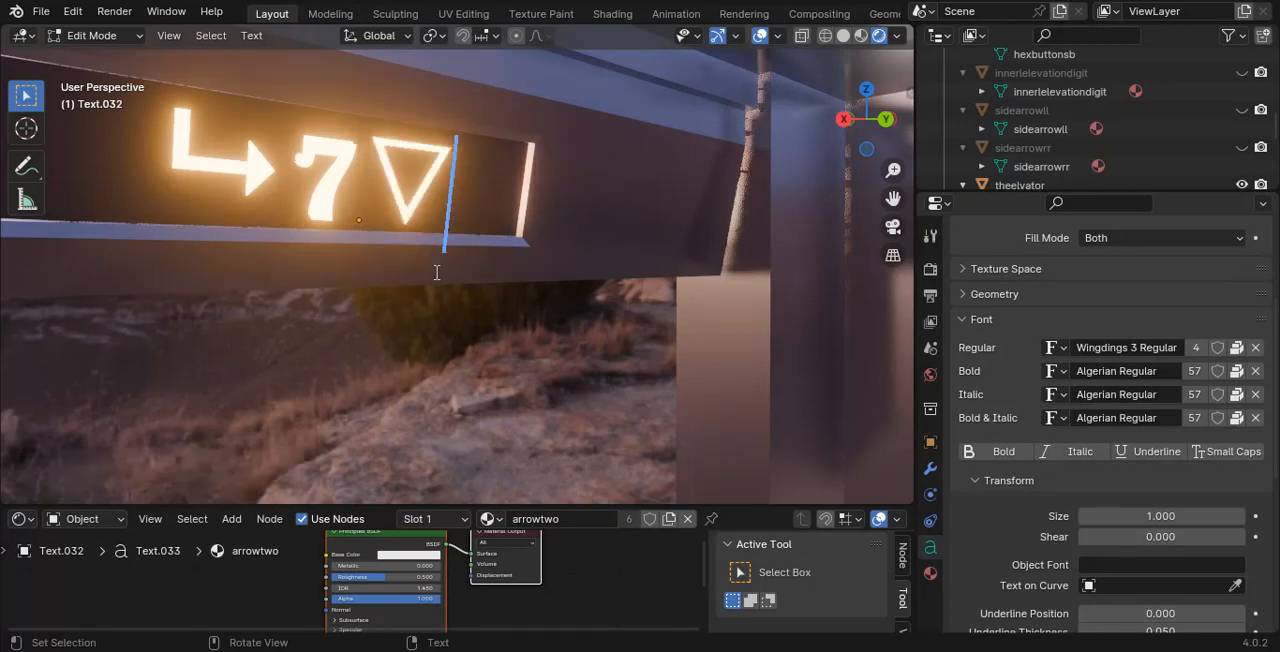
pyautogui.write('e')
pyautogui.press('BackSpace')
pyautogui.press('BackSpace')
pyautogui.write('t')
# - Try the characters y, g and t as the arrow symbol after the 7
pyautogui.press('BackSpace')
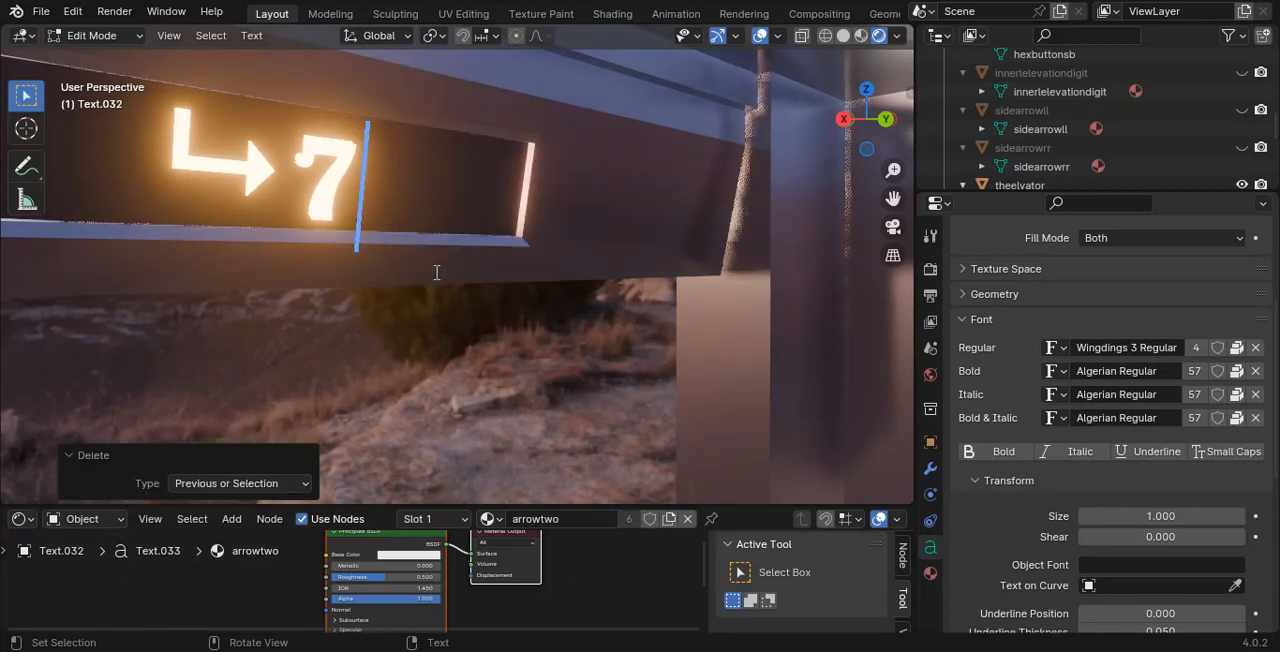
pyautogui.write('y')
pyautogui.press('BackSpace')
pyautogui.write('g')
pyautogui.press('BackSpace')
pyautogui.write('g')
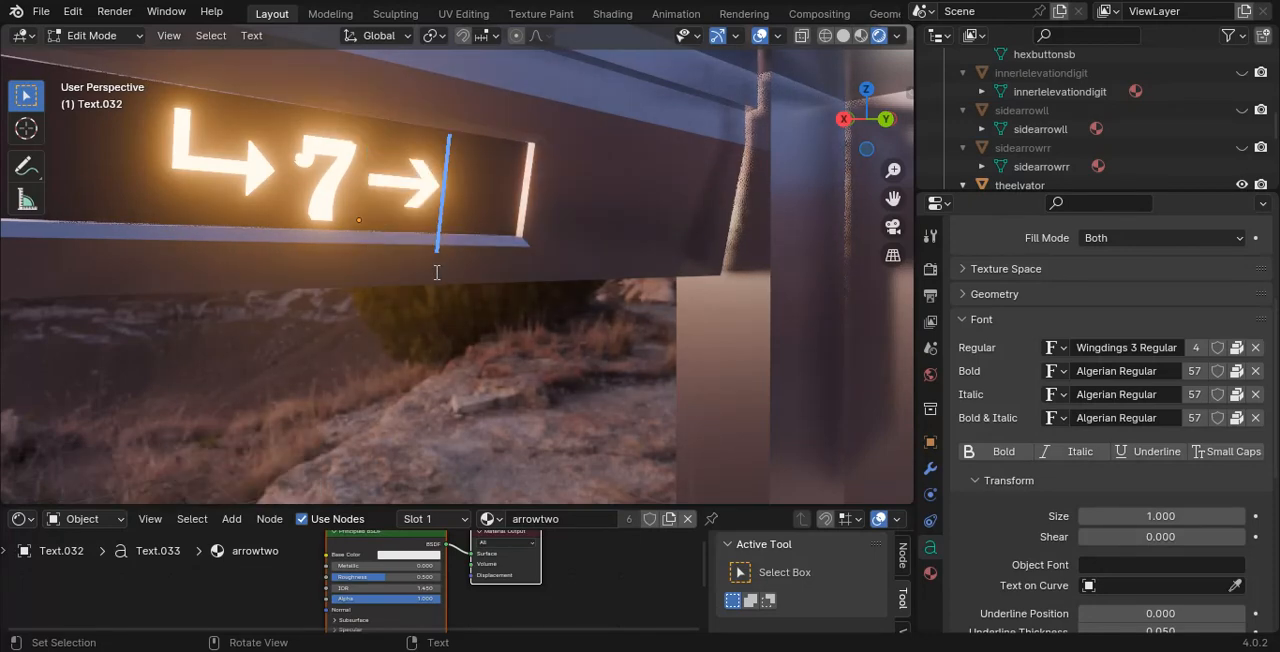
pyautogui.press('BackSpace')
pyautogui.write('t')
# - Set the symbol after the 7 to the character f, an outlined arrow pointing at the digit
pyautogui.press('BackSpace')
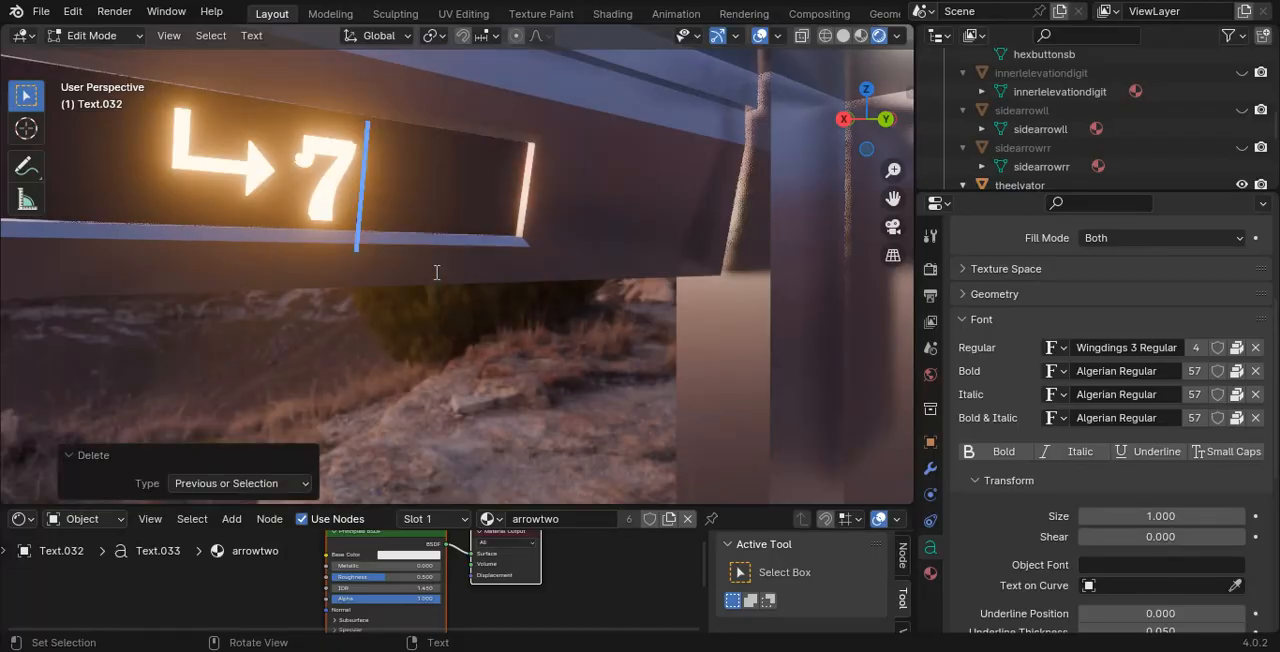
pyautogui.write('sh')
pyautogui.press('BackSpace')
pyautogui.press('BackSpace')
pyautogui.press('`')
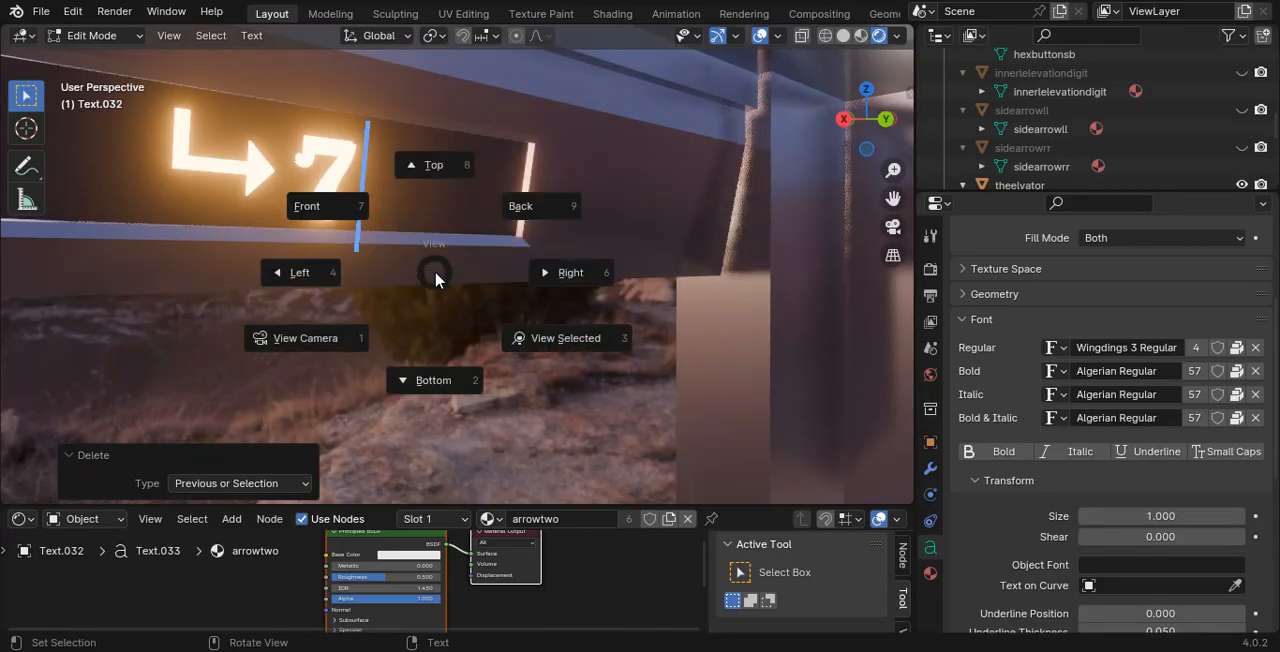
pyautogui.press('Escape')
pyautogui.write('f')
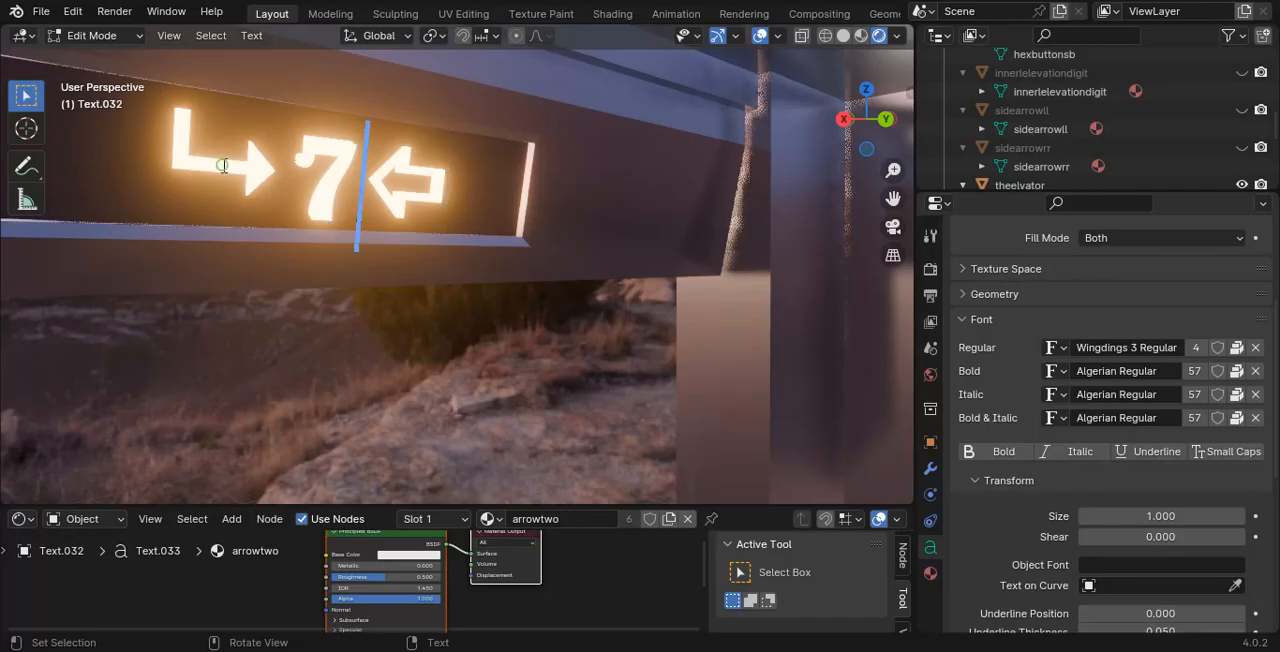
# - Replace the bent arrow before the 7 with a plain straight arrow pointing at the digit, trying other Wingdings 3 characters such as e
pyautogui.click(119, 57)
pyautogui.click(197, 160)
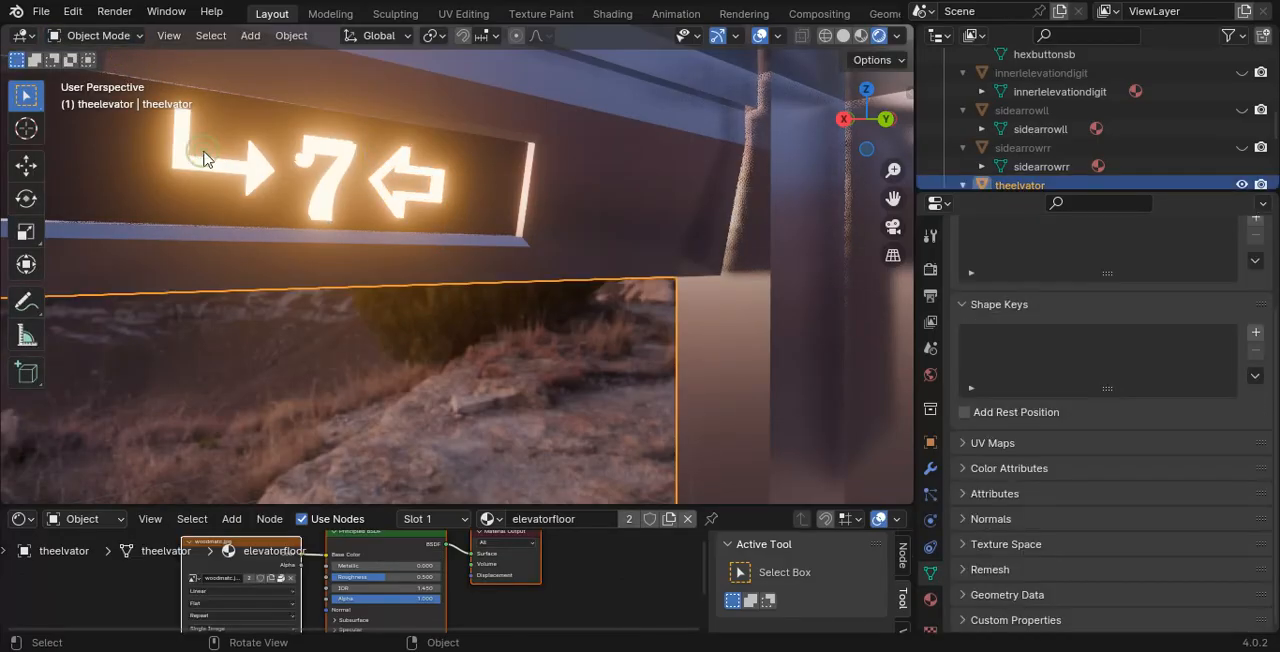
pyautogui.click(196, 162)
pyautogui.press('`')
pyautogui.press('Escape')
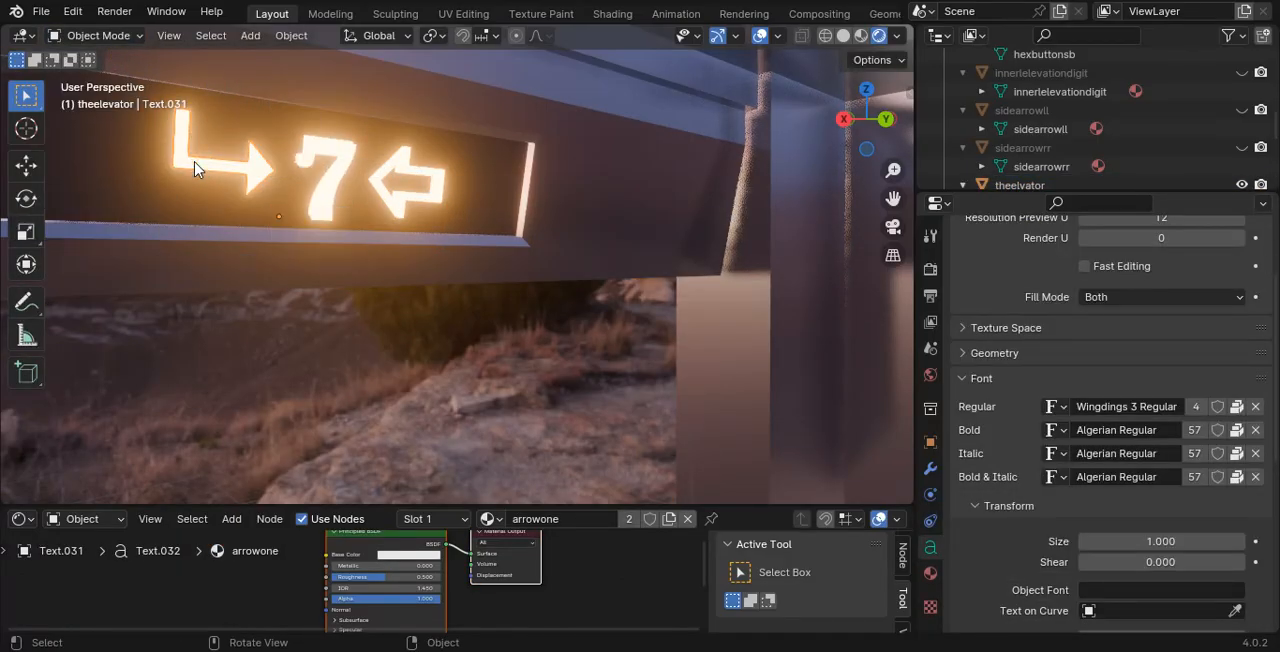
pyautogui.press('Tab')
pyautogui.press('BackSpace')
pyautogui.write('e')
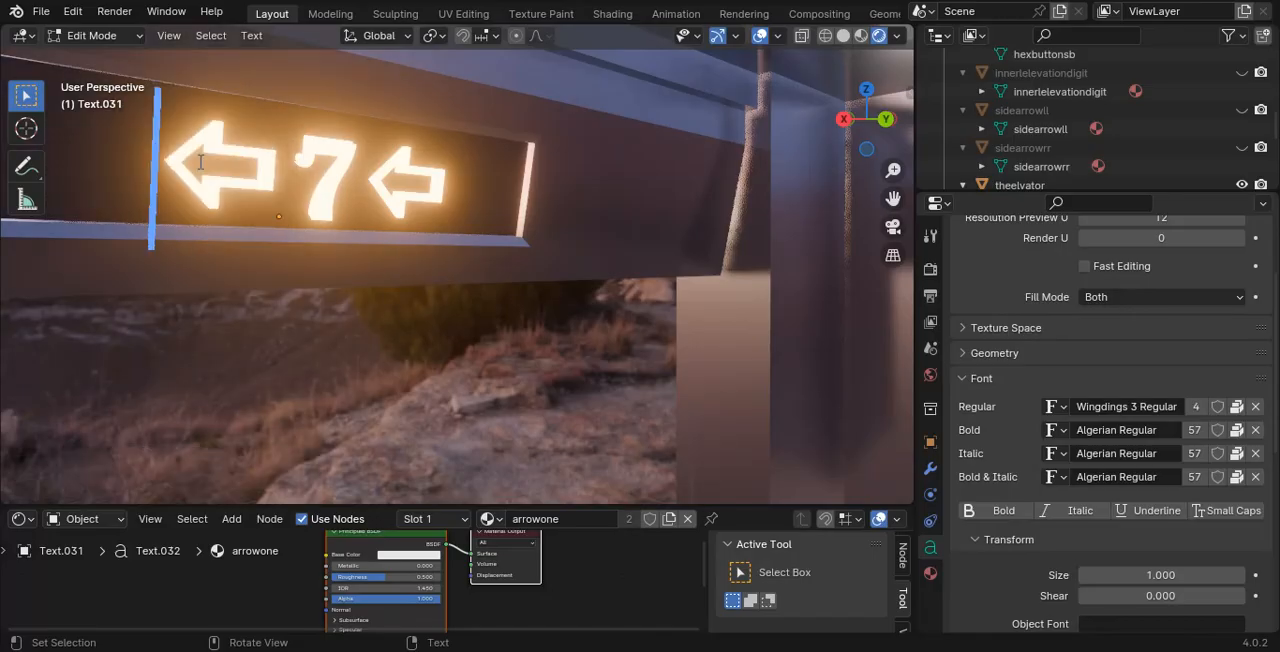
pyautogui.press('BackSpace')
pyautogui.write('fd')
pyautogui.press('BackSpace')
pyautogui.press('BackSpace')
pyautogui.write('c')
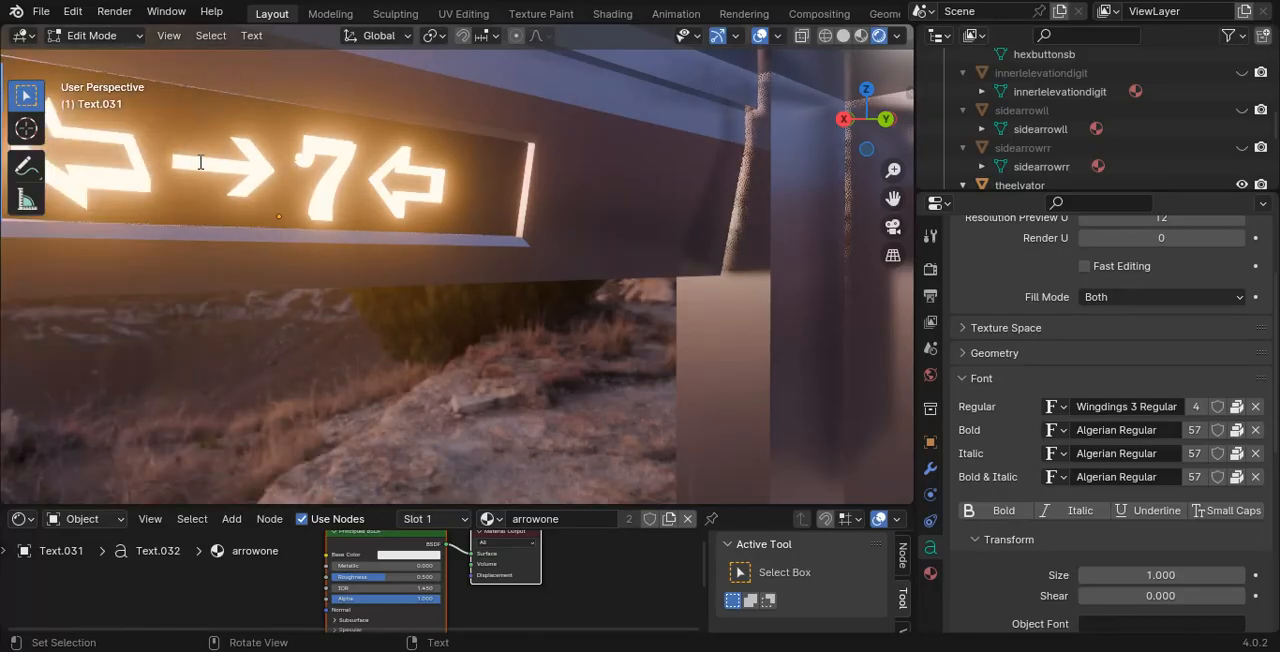
pyautogui.press('BackSpace')
pyautogui.press('BackSpace')
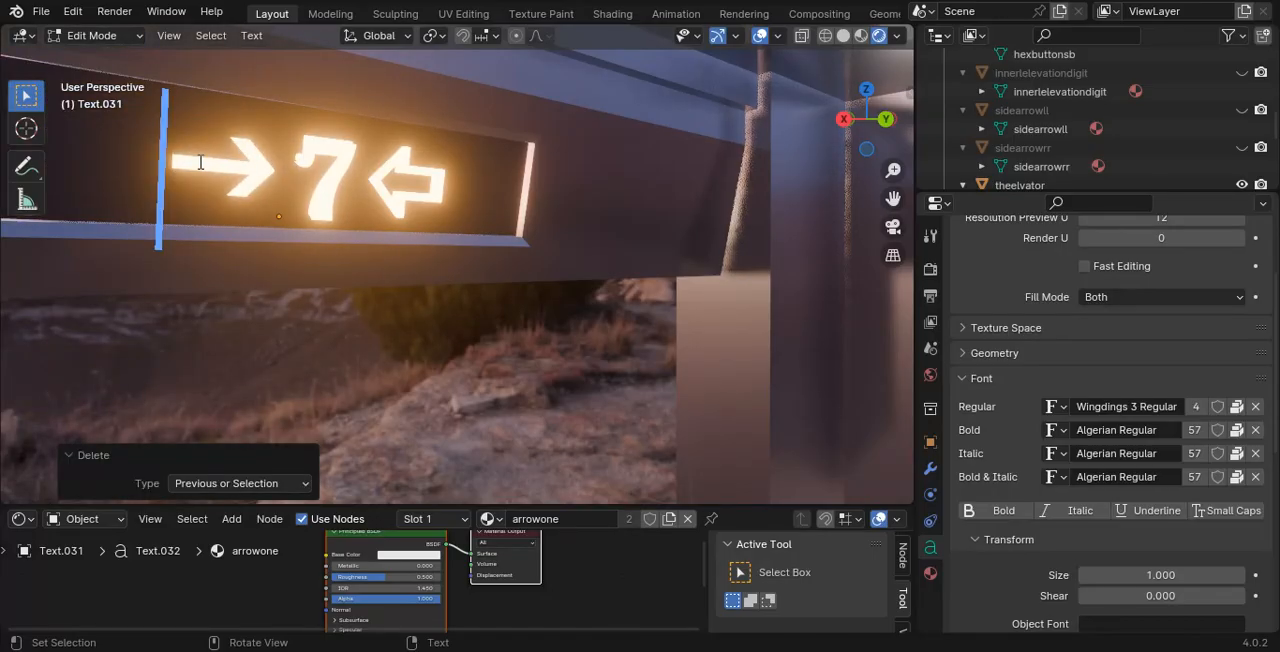
pyautogui.press('Tab')
# - Open the digit text between the two arrows for editing and replace the 7 with 8
pyautogui.click(355, 152)
pyautogui.moveTo(552, 187); pyautogui.dragTo(450, 205, button='middle')
pyautogui.press('g')
pyautogui.rightClick(443, 182)
pyautogui.press('Tab')
pyautogui.moveTo(552, 188); pyautogui.dragTo(277, 189, button='middle')
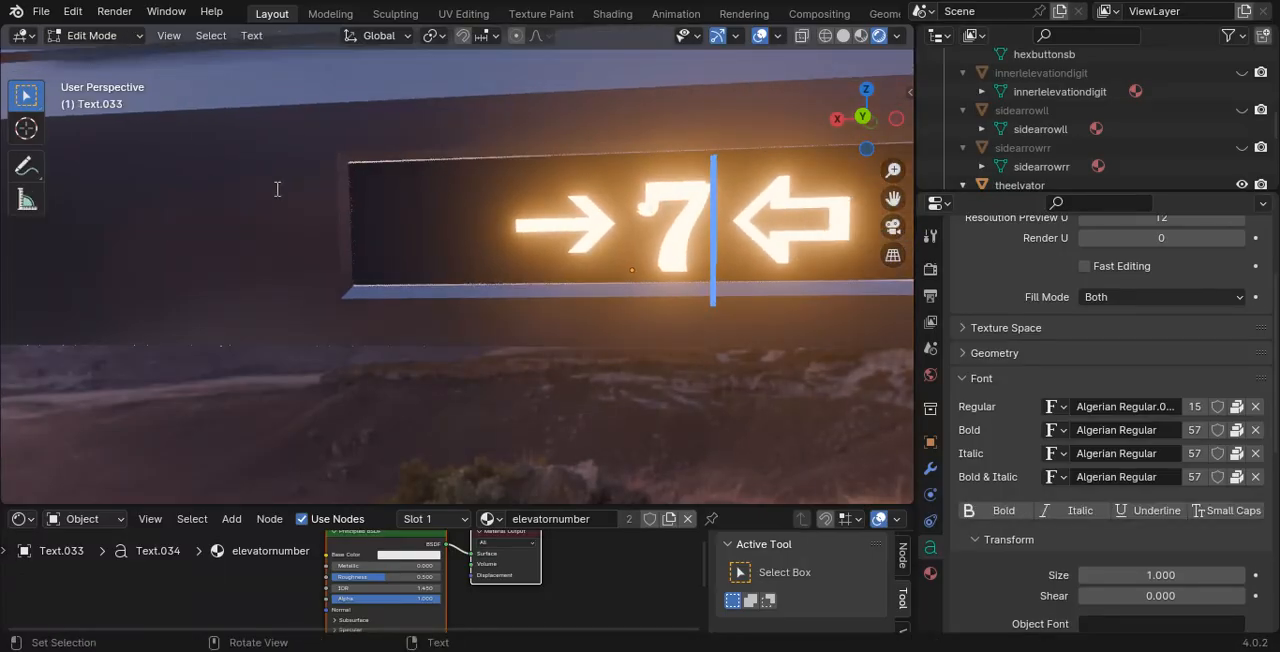
pyautogui.press('BackSpace')
pyautogui.scroll(3, 277, 189)
pyautogui.scroll(-3, 277, 189)
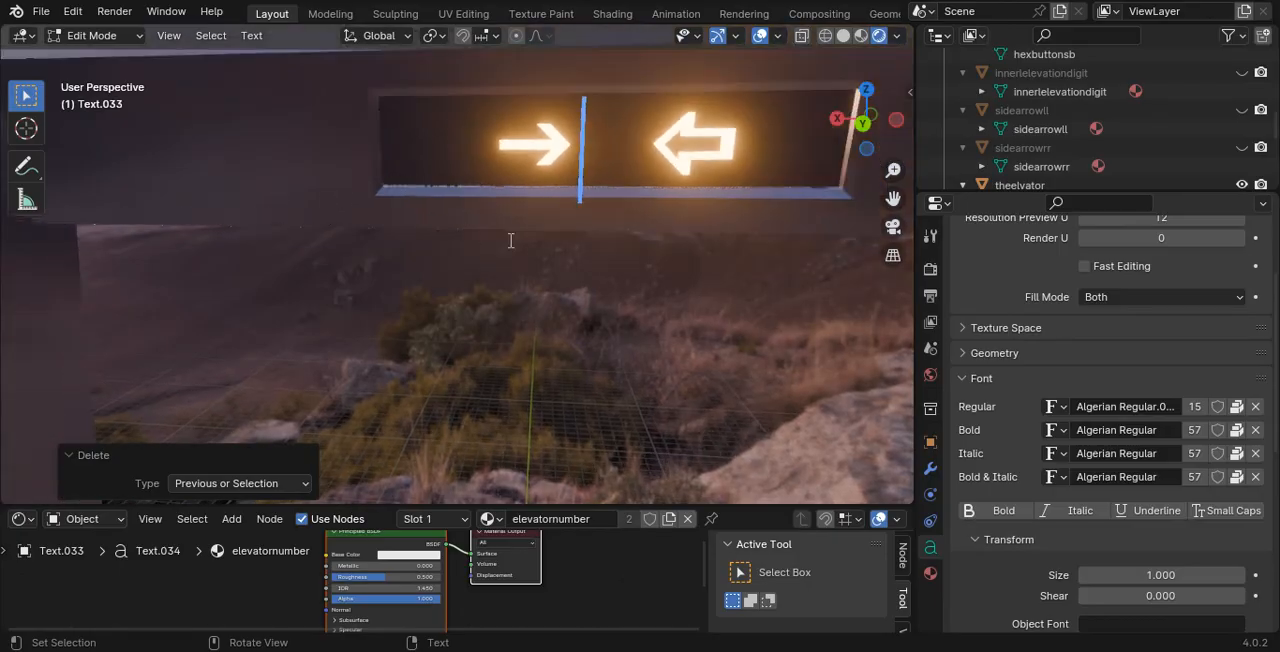
pyautogui.write('8')
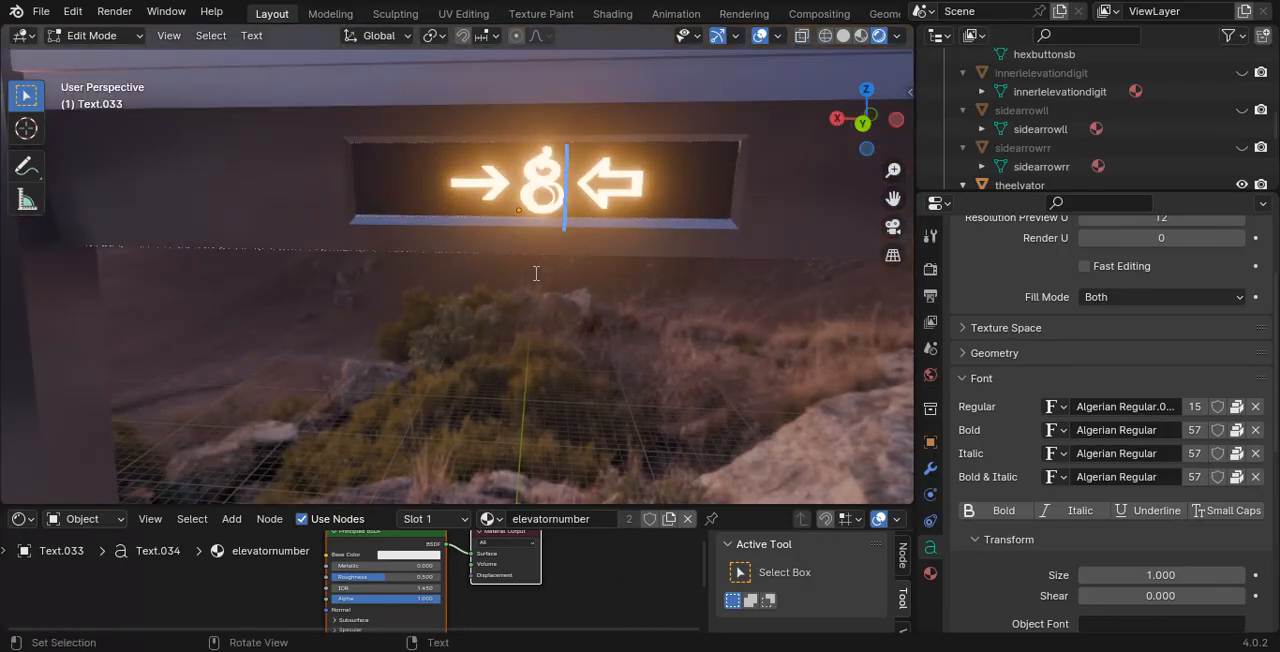
# - Switch the display's digit between 7 and 8, and finish by setting it to 9
pyautogui.press('BackSpace')
pyautogui.write('7')
pyautogui.press('BackSpace')
pyautogui.write('8')
pyautogui.press('BackSpace')
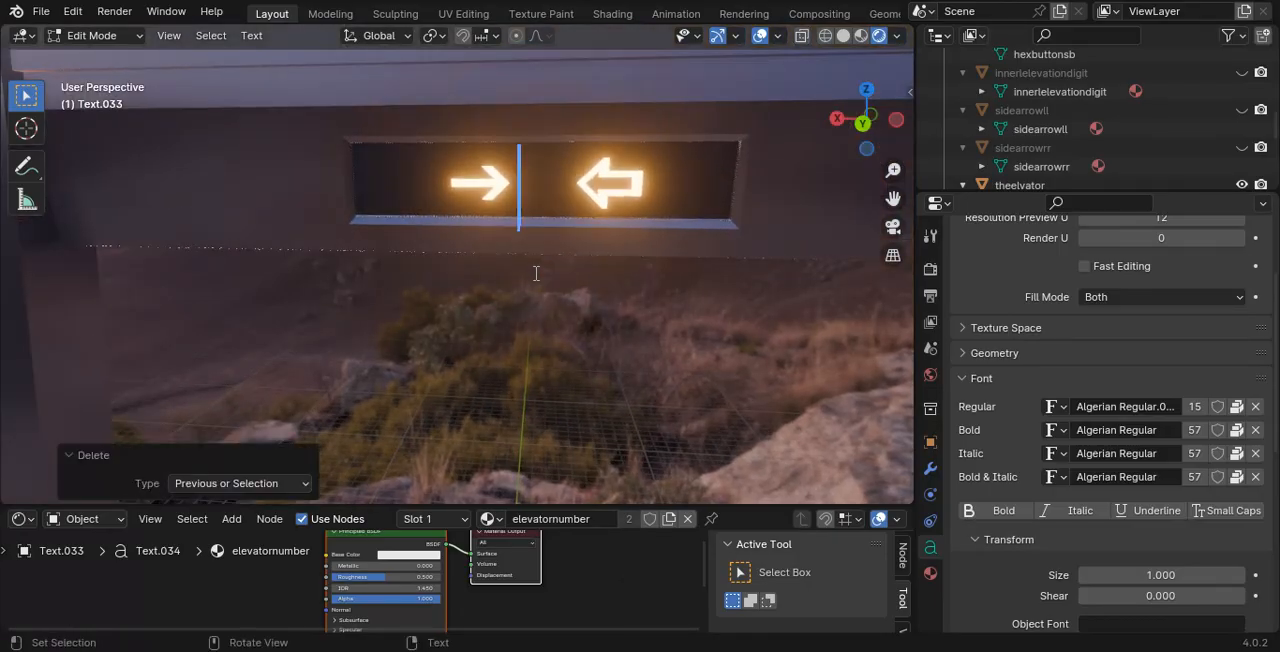
pyautogui.write('8')
pyautogui.press('BackSpace')
pyautogui.write('9')
pyautogui.press('BackSpace')
pyautogui.write('9')
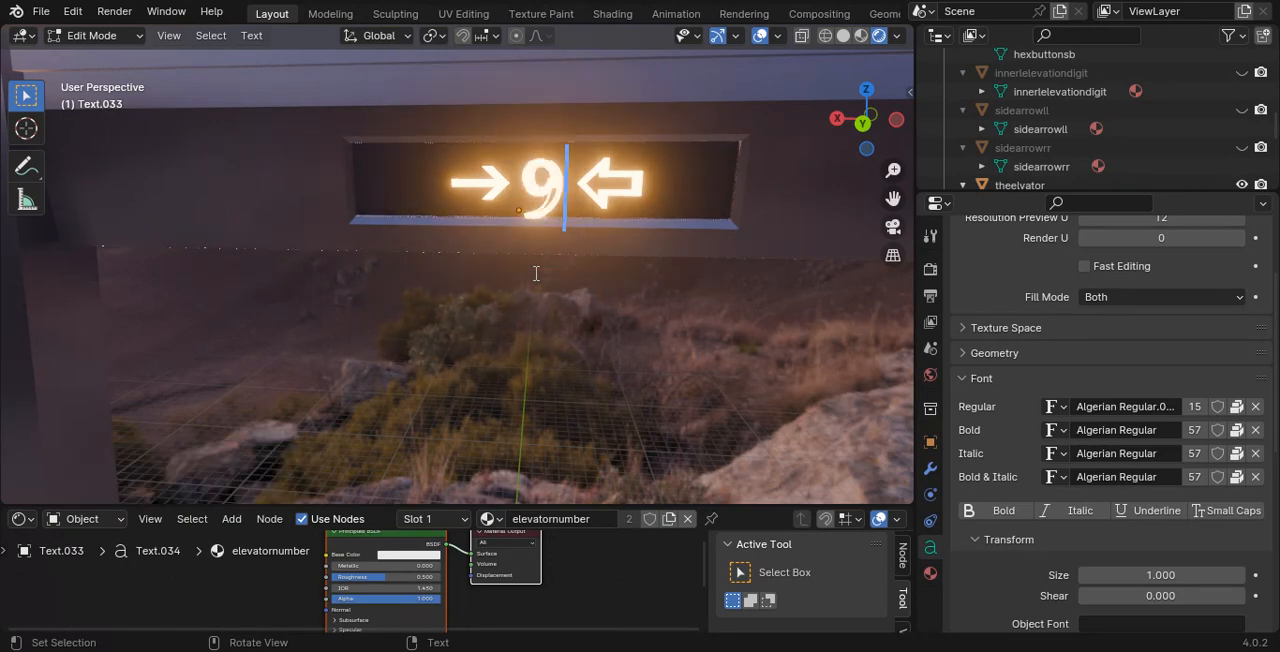
# - Try the digits 4, 6, 2, 1 and 5 between the two arrows, and finish by setting the display to 7
pyautogui.press('BackSpace')
pyautogui.write('4')
pyautogui.press('BackSpace')
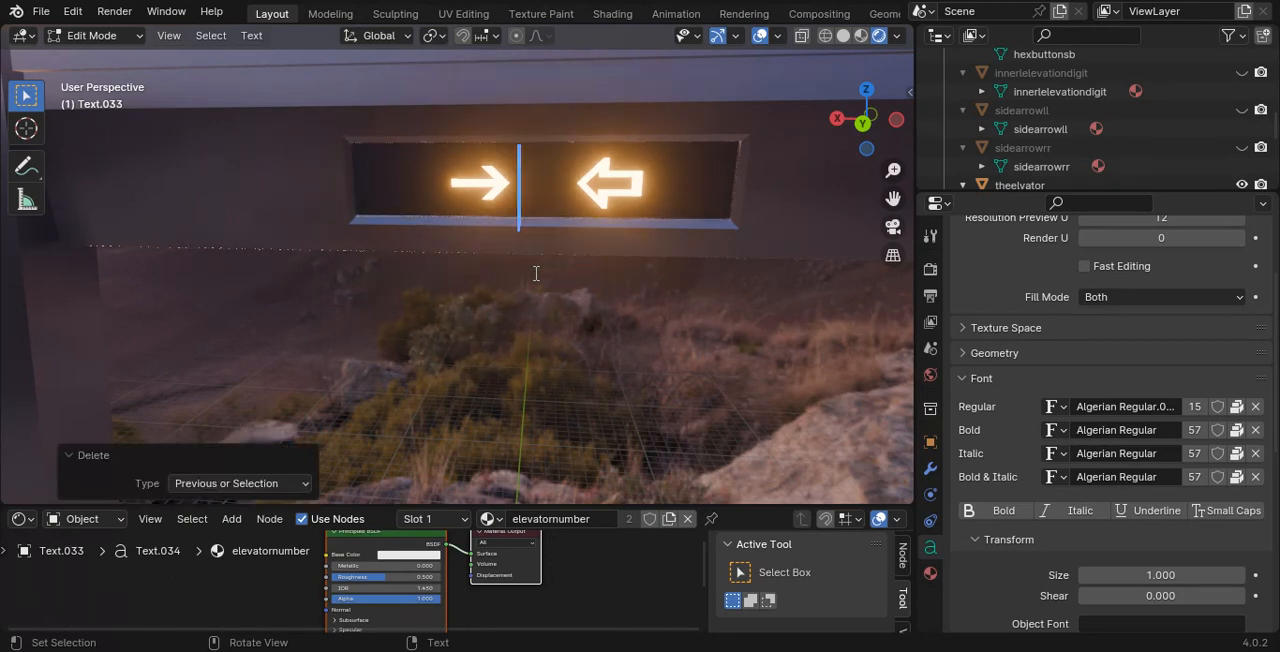
pyautogui.write('6')
pyautogui.press('BackSpace')
pyautogui.write('2')
pyautogui.press('BackSpace')
pyautogui.write('1')
pyautogui.press('BackSpace')
pyautogui.write('5')
pyautogui.press('BackSpace')
pyautogui.press('Tab')
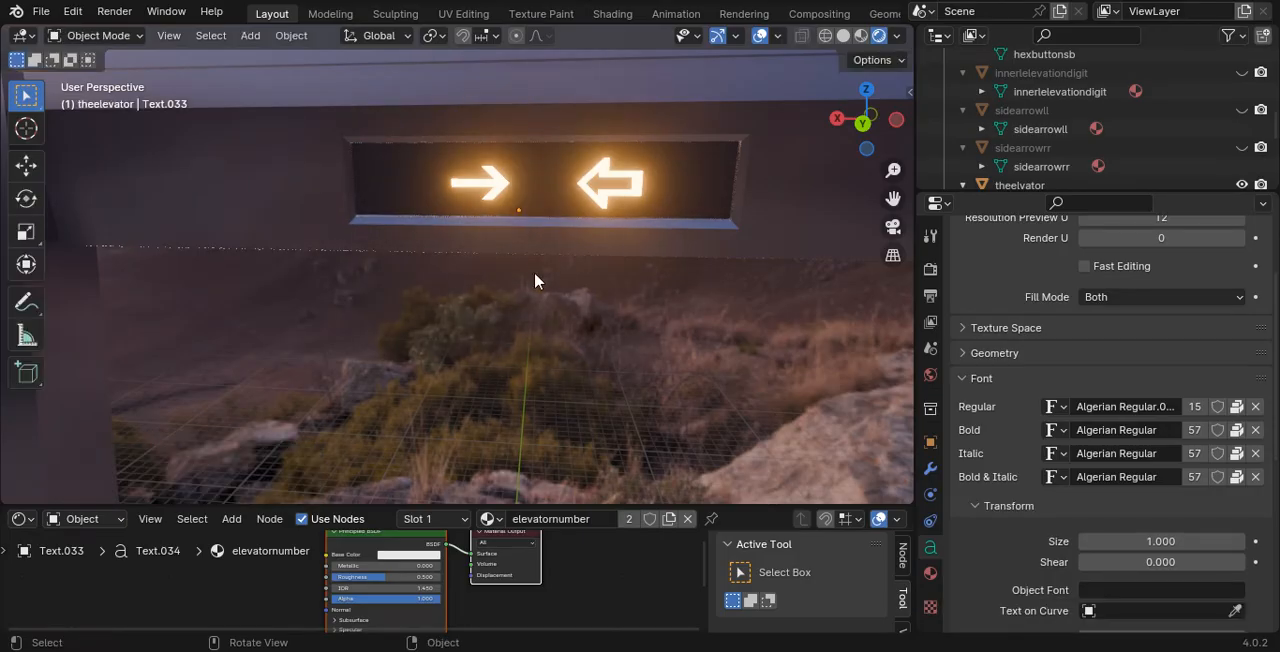
pyautogui.press('Tab')
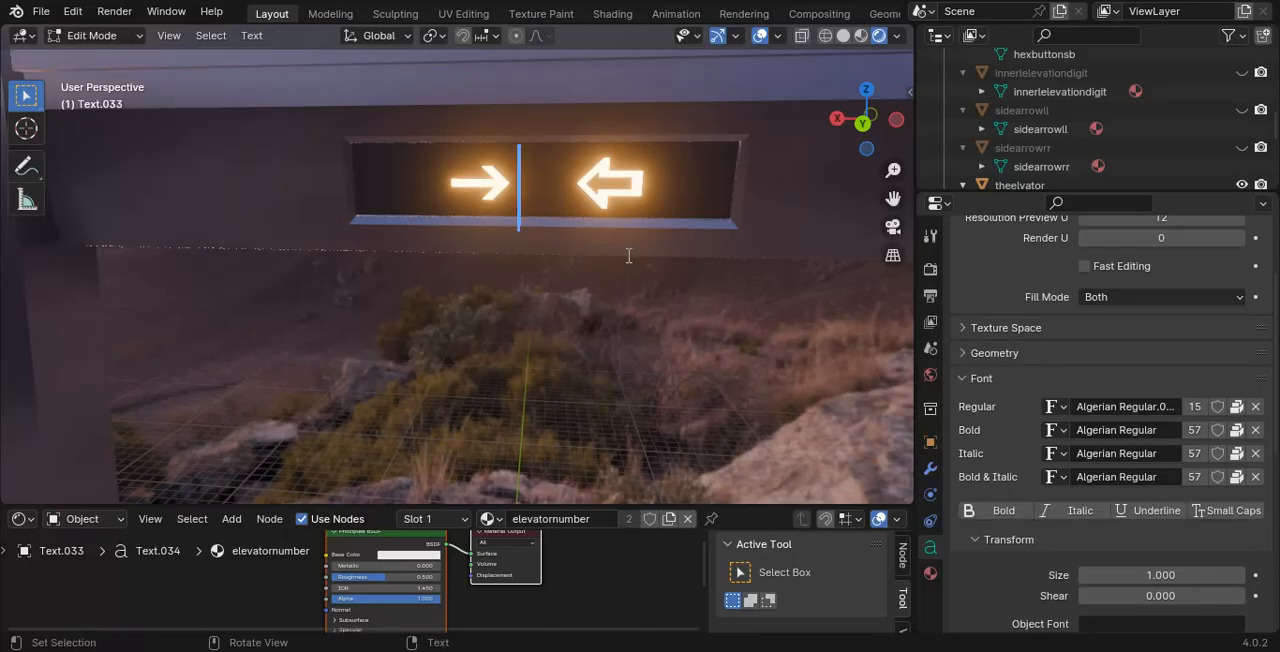
pyautogui.write('7')
pyautogui.press('Tab')
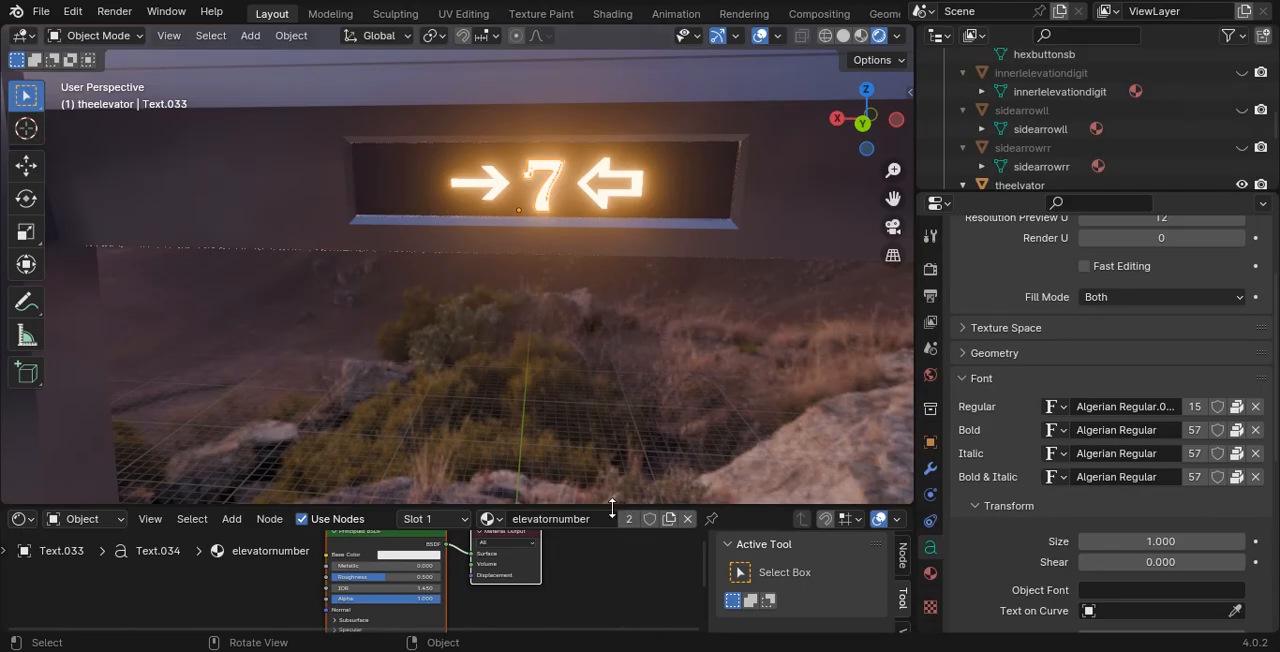
# - Enlarge the lower editor area and switch it from the Shader Editor to the Timeline
pyautogui.moveTo(612, 508); pyautogui.dragTo(612, 352)
pyautogui.click(22, 361)
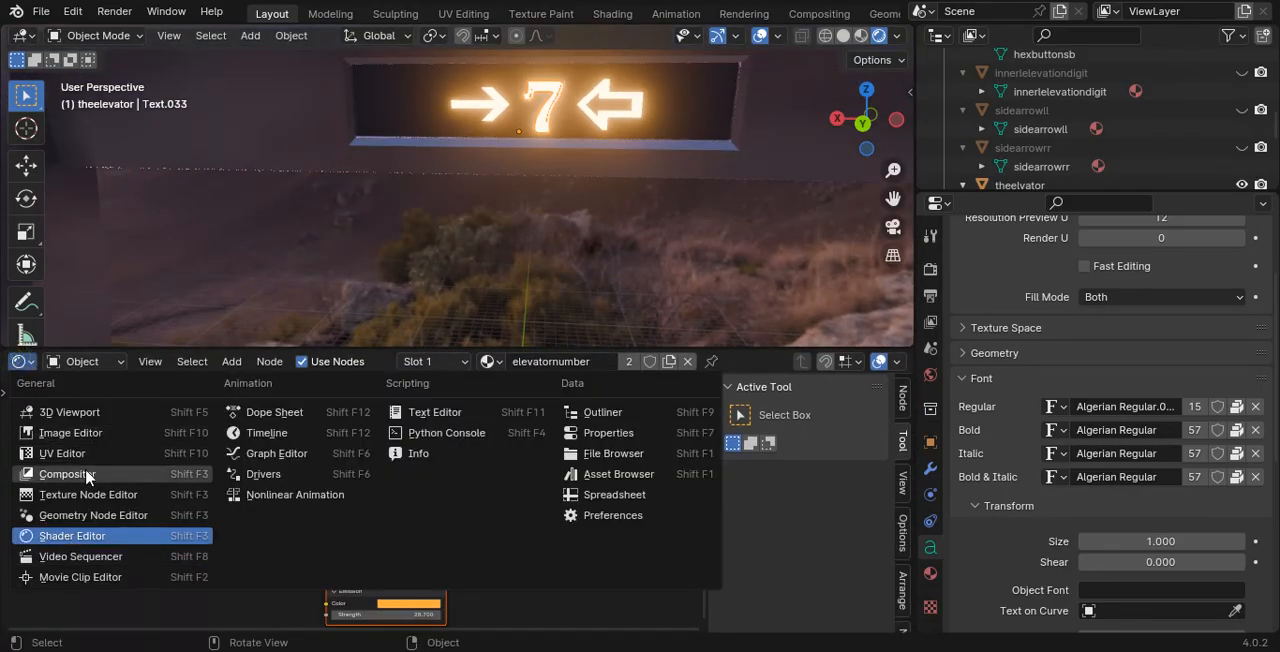
pyautogui.click(276, 436)
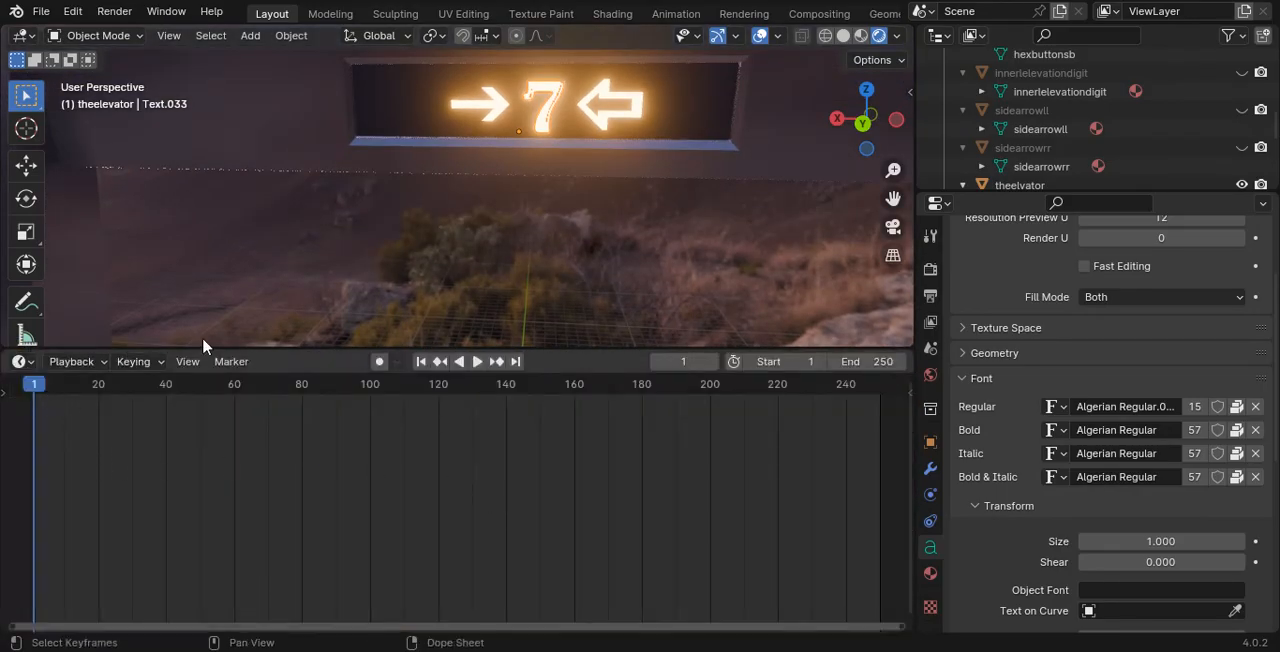
# - Try moving the glowing 7 in the hexagon of the elevator's side button panel
pyautogui.scroll(-3, 581, 233)
pyautogui.moveTo(581, 233); pyautogui.dragTo(580, 144, button='middle')
pyautogui.scroll(1, 580, 144)
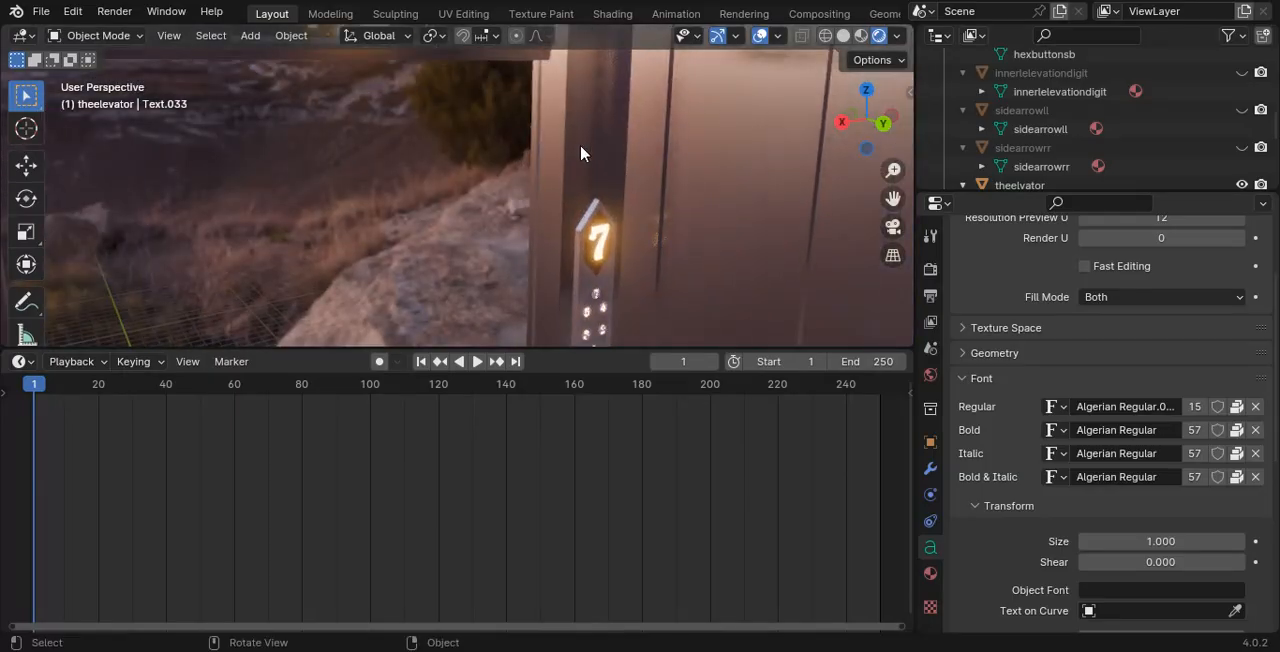
pyautogui.keyDown('shift'); pyautogui.moveTo(405, 110); pyautogui.dragTo(423, 184, button='middle'); pyautogui.keyUp('shift')
pyautogui.moveTo(535, 222); pyautogui.dragTo(560, 178, button='middle')
pyautogui.keyDown('shift'); pyautogui.moveTo(600, 190); pyautogui.dragTo(700, 168, button='middle'); pyautogui.keyUp('shift')
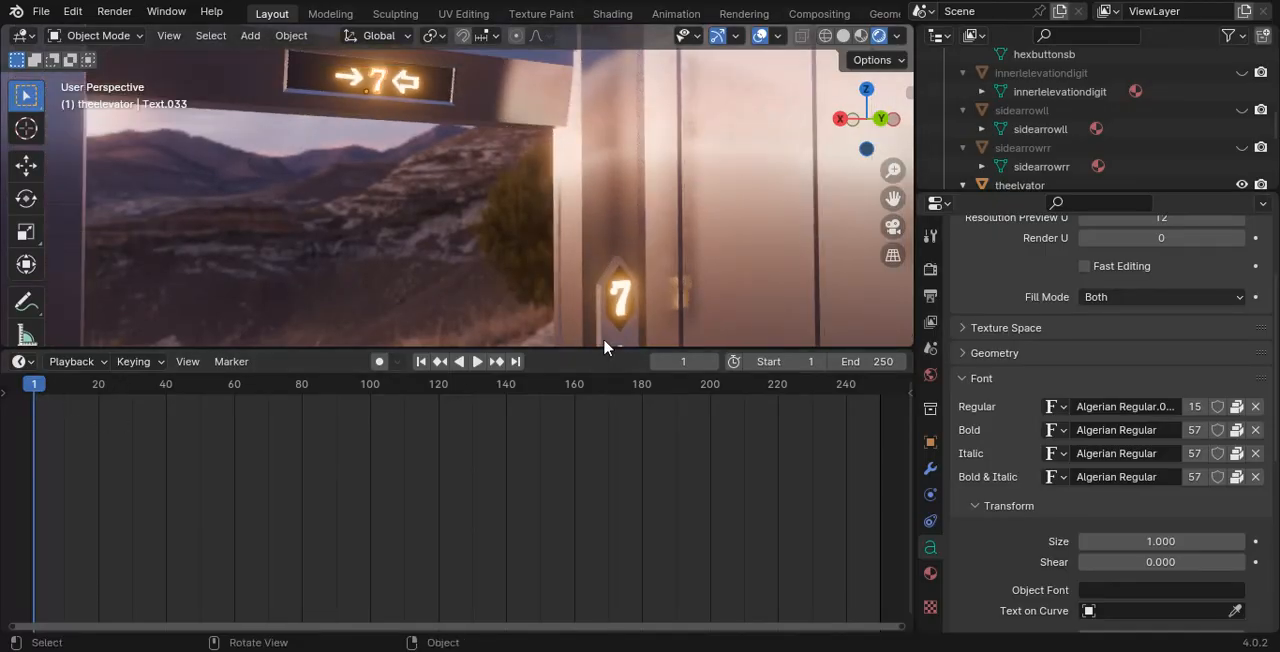
pyautogui.click(618, 300)
pyautogui.press('g')
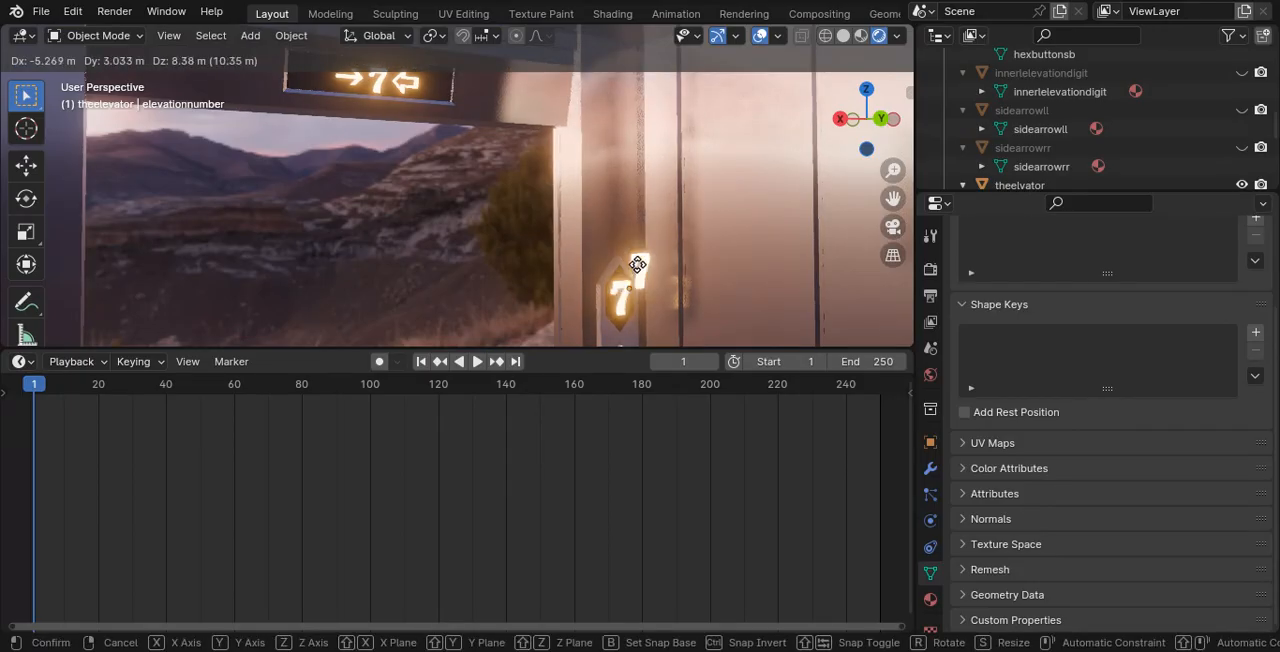
pyautogui.press('Escape')
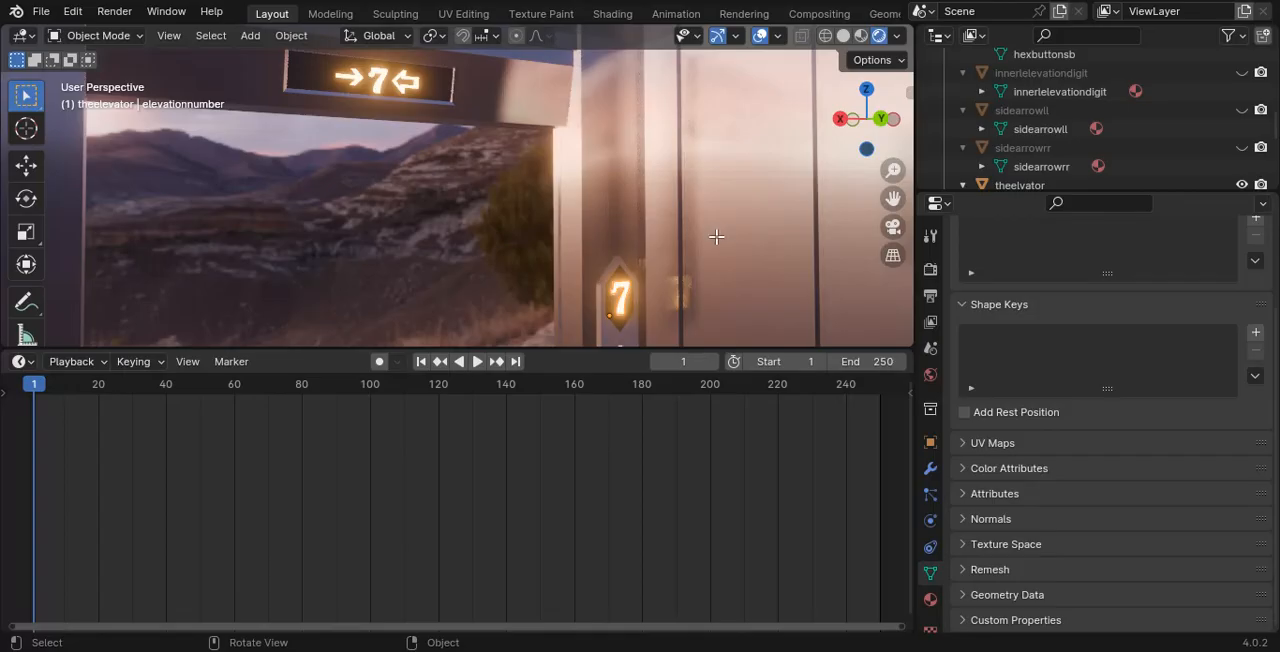
# - Select the text object of the glowing 7 above the side panel's buttons and check that it opens for text editing
pyautogui.scroll(-2, 716, 237)
pyautogui.scroll(3, 716, 237)
pyautogui.press('Tab')
pyautogui.keyDown('shift'); pyautogui.moveTo(737, 289); pyautogui.dragTo(669, 232, button='middle'); pyautogui.keyUp('shift')
pyautogui.press('Tab')
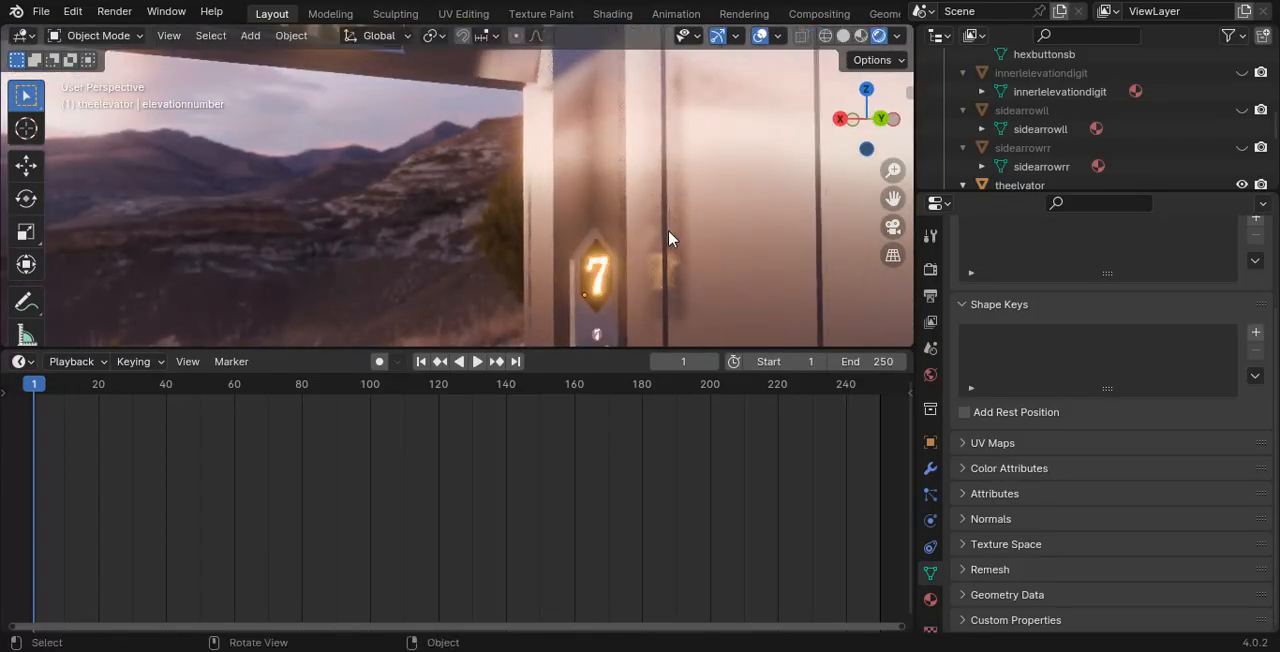
pyautogui.keyDown('shift'); pyautogui.moveTo(667, 297); pyautogui.dragTo(527, 133, button='middle'); pyautogui.keyUp('shift')
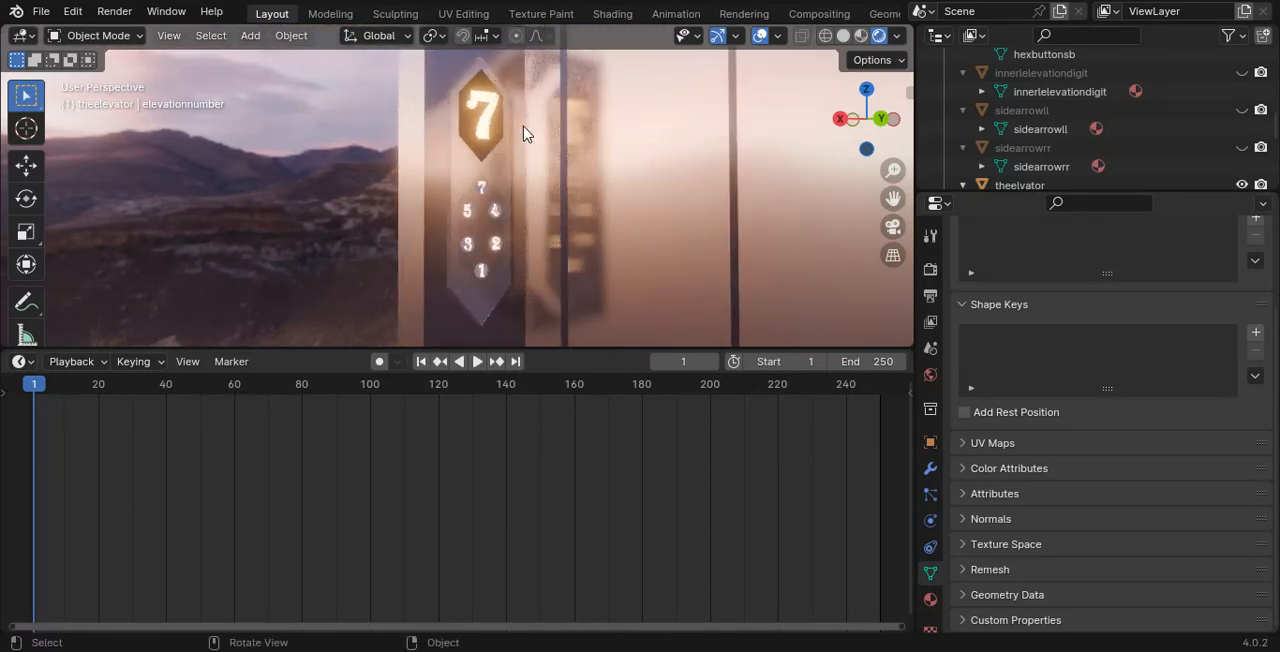
pyautogui.click(481, 110)
pyautogui.press('Tab')
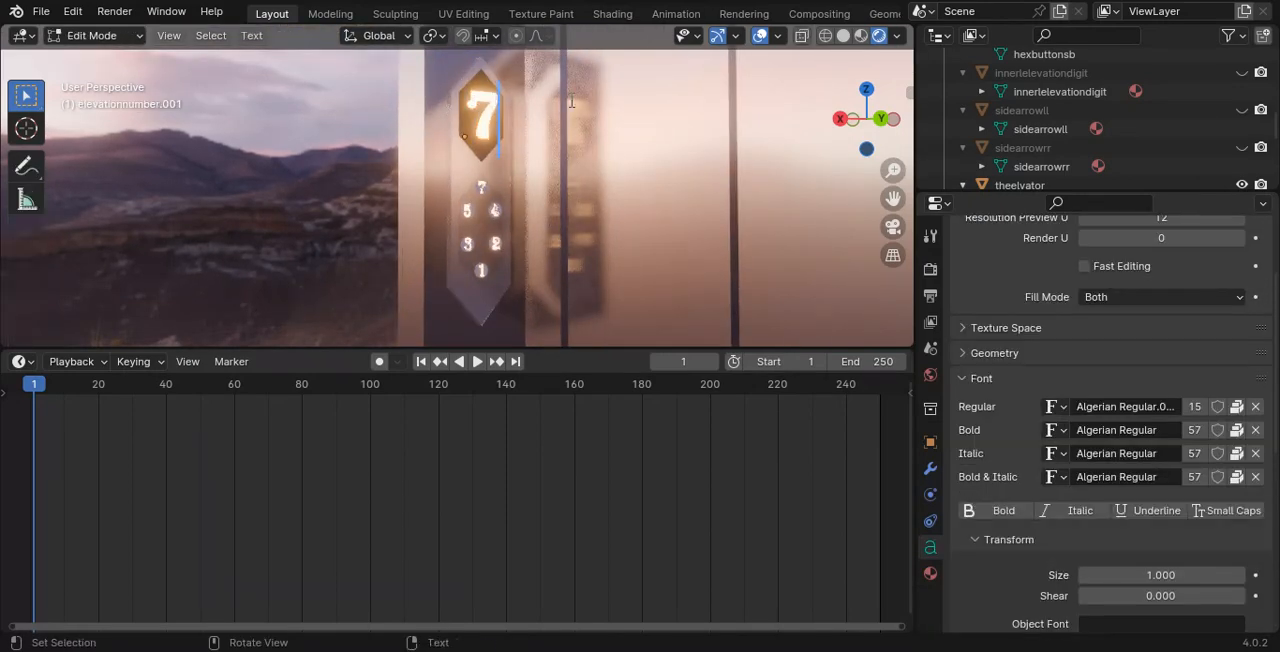
pyautogui.keyDown('shift'); pyautogui.moveTo(513, 76); pyautogui.dragTo(574, 235, button='middle'); pyautogui.keyUp('shift')
pyautogui.press('Tab')
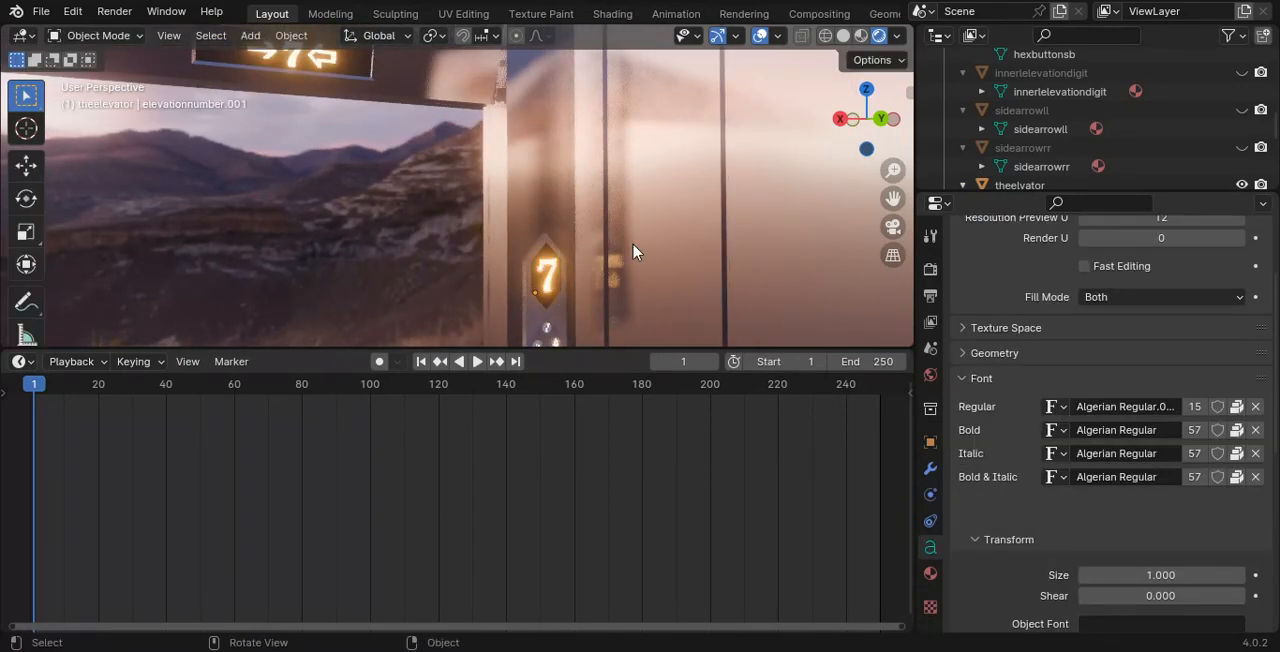
# - Insert a Scale keyframe at frame 1 for the side panel's glowing 7
pyautogui.press('i')
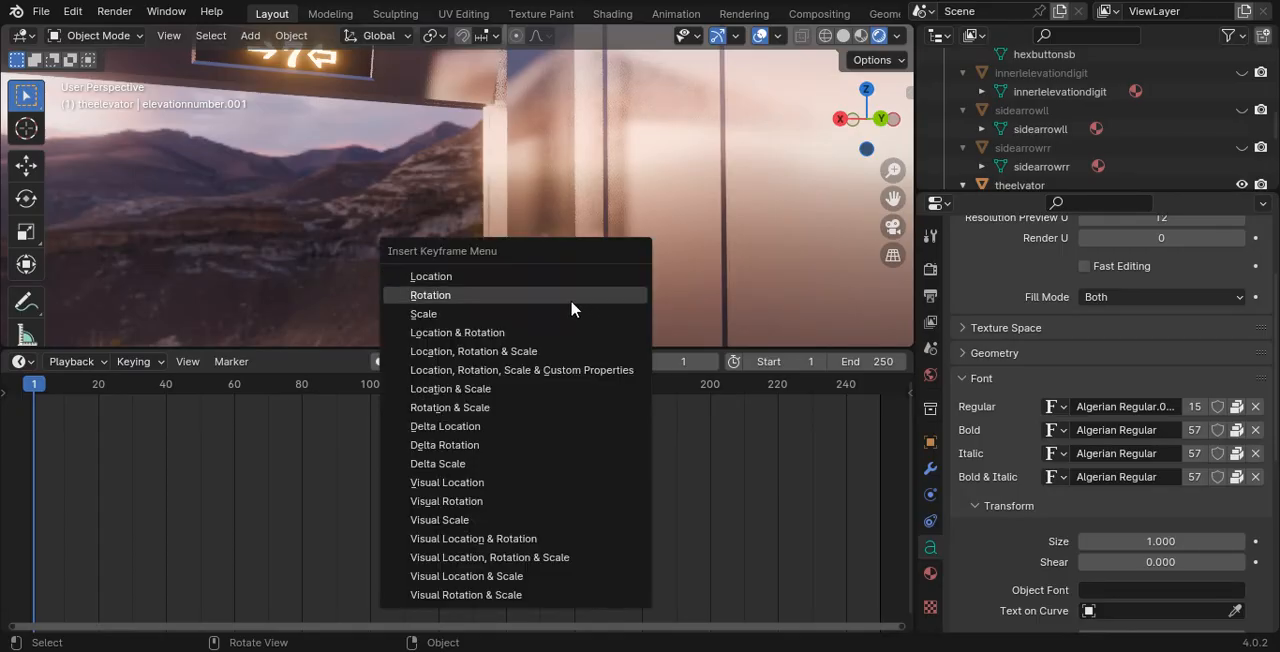
pyautogui.click(543, 310)
pyautogui.keyDown('shift'); pyautogui.moveTo(636, 258); pyautogui.dragTo(535, 232, button='middle'); pyautogui.keyUp('shift')
pyautogui.scroll(2, 450, 260)
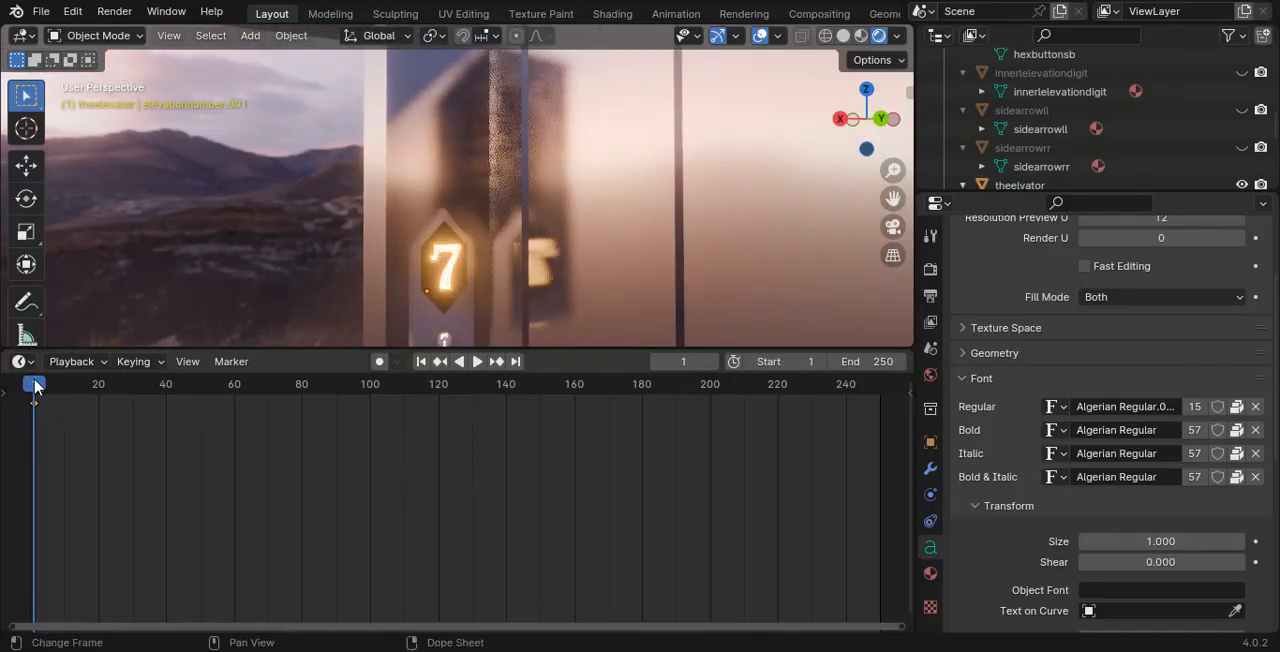
# - Scale the side panel's 7 to 0 at frame 5 and insert a Scale keyframe there
pyautogui.moveTo(33, 381); pyautogui.dragTo(42, 355)
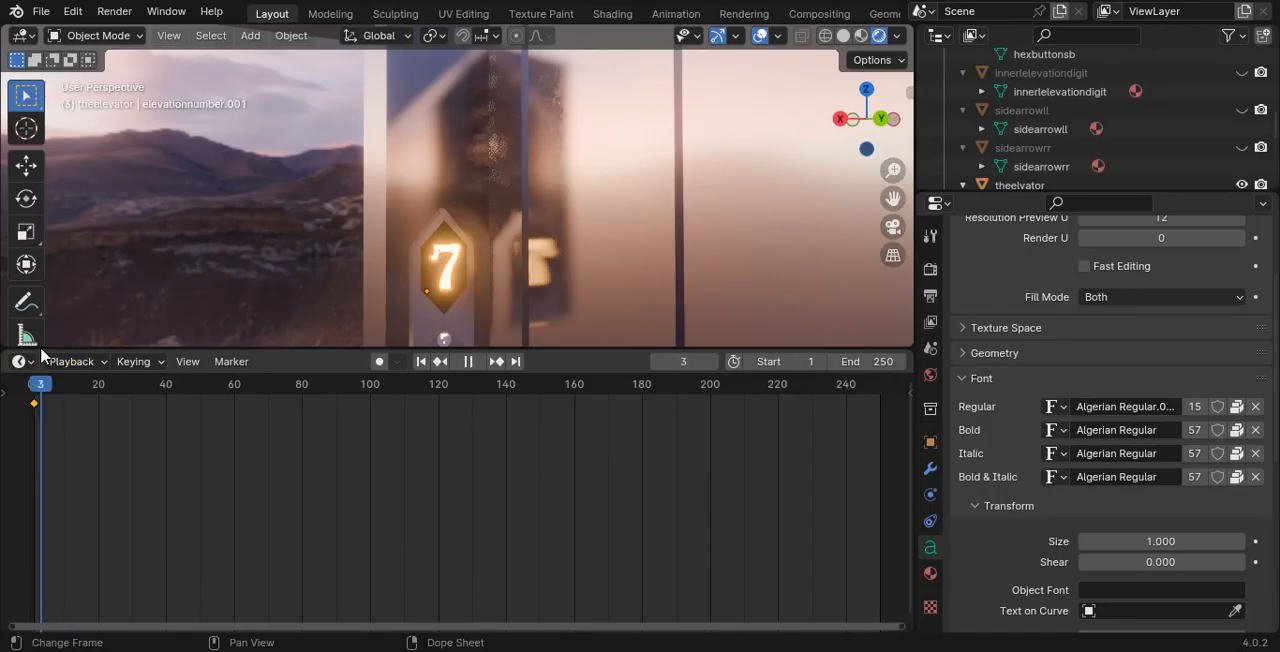
pyautogui.press('space')
pyautogui.press('s')
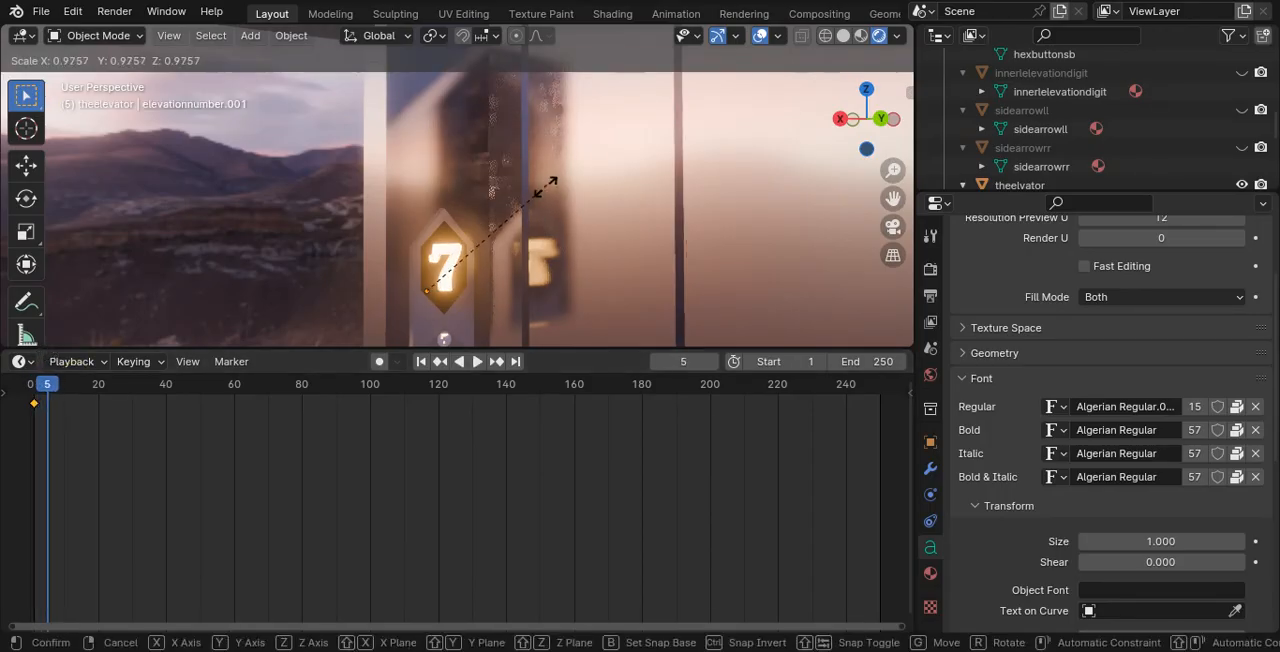
pyautogui.press('0')
pyautogui.press('Return')
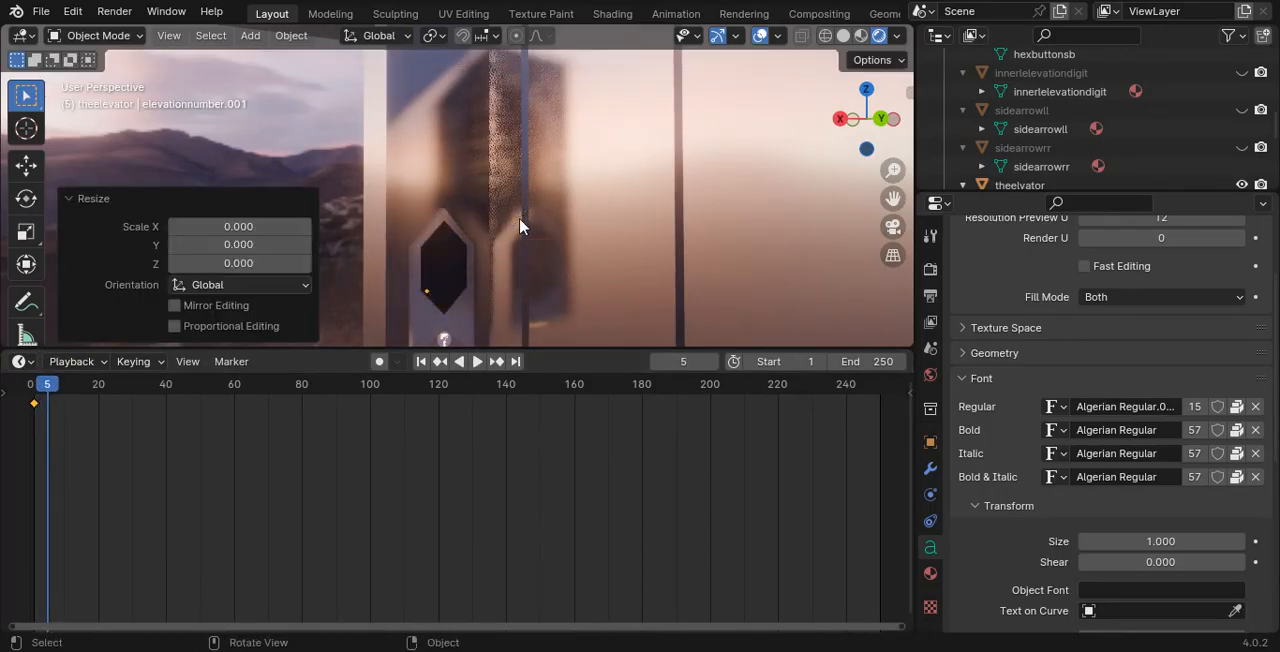
pyautogui.press('i')
pyautogui.click(518, 218)
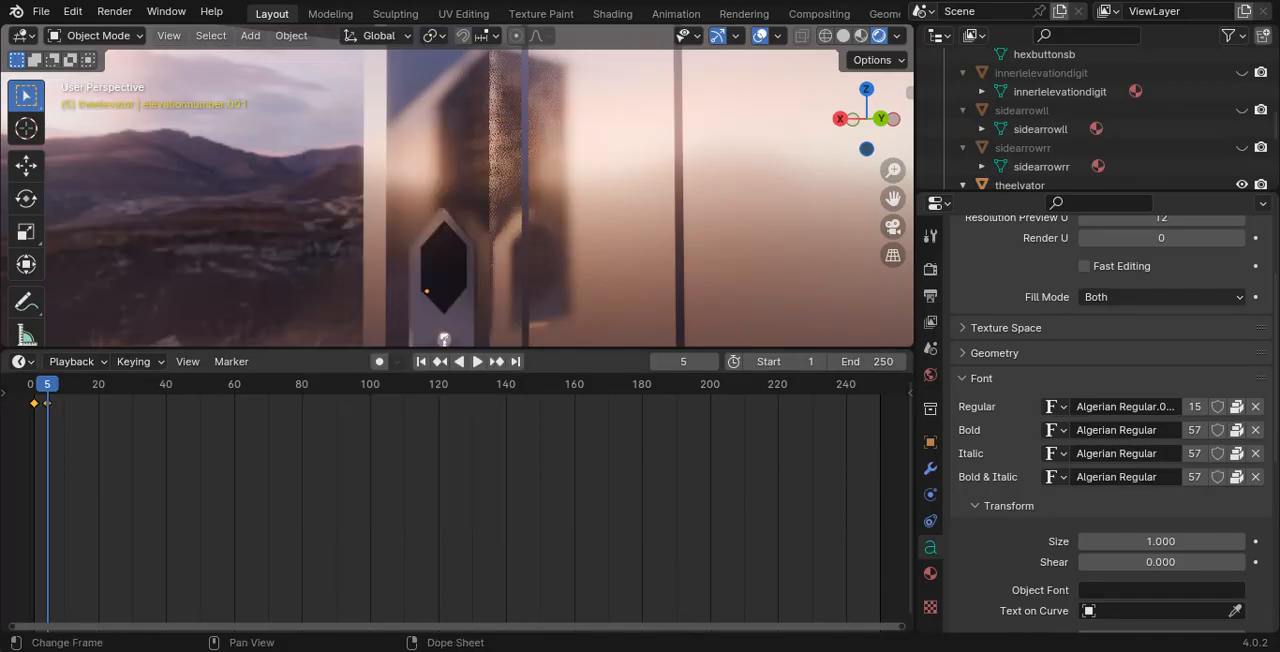
# - Scrub through the 7's shrinking animation, try rescaling it at frame 10, and return to frame 0
pyautogui.moveTo(51, 385); pyautogui.dragTo(29, 396)
pyautogui.press('space')
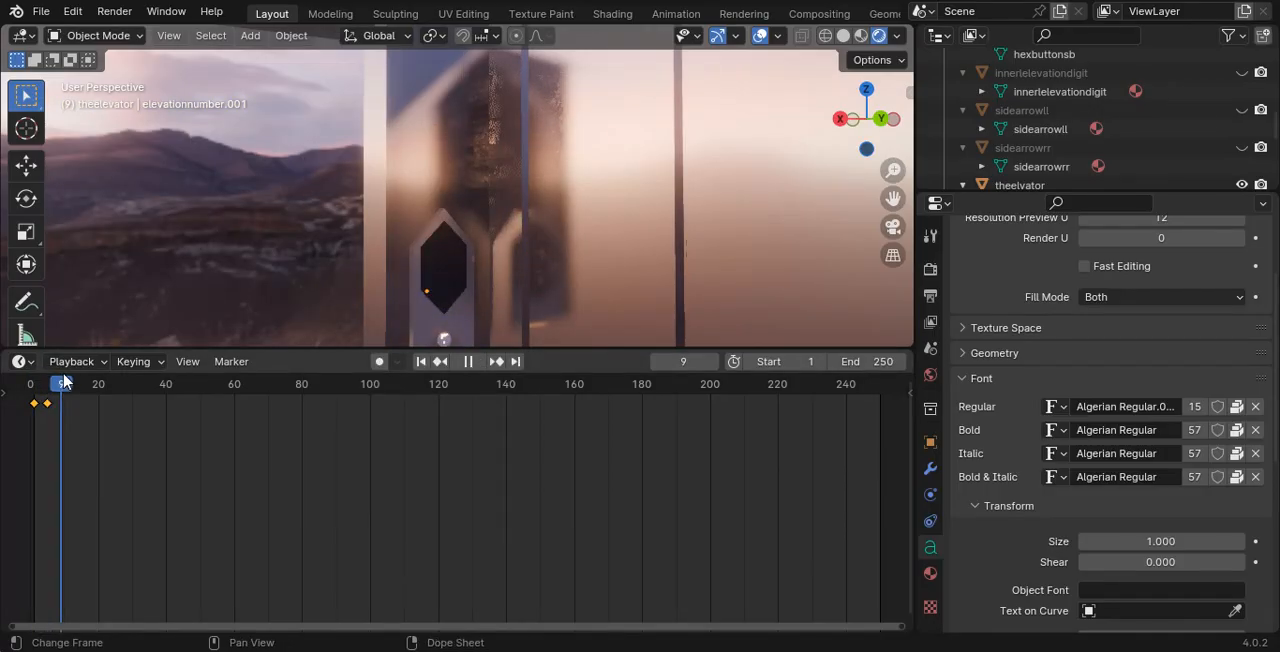
pyautogui.press('space')
pyautogui.press('s')
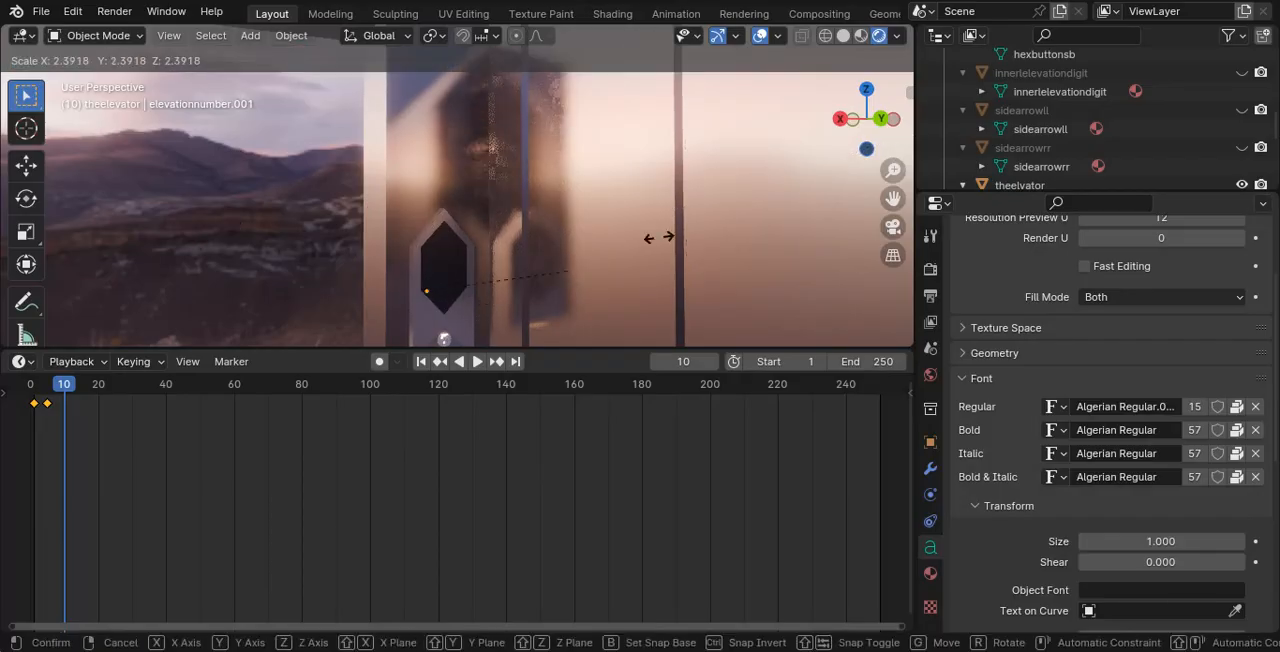
pyautogui.rightClick(770, 275)
pyautogui.moveTo(71, 389); pyautogui.dragTo(821, 355)
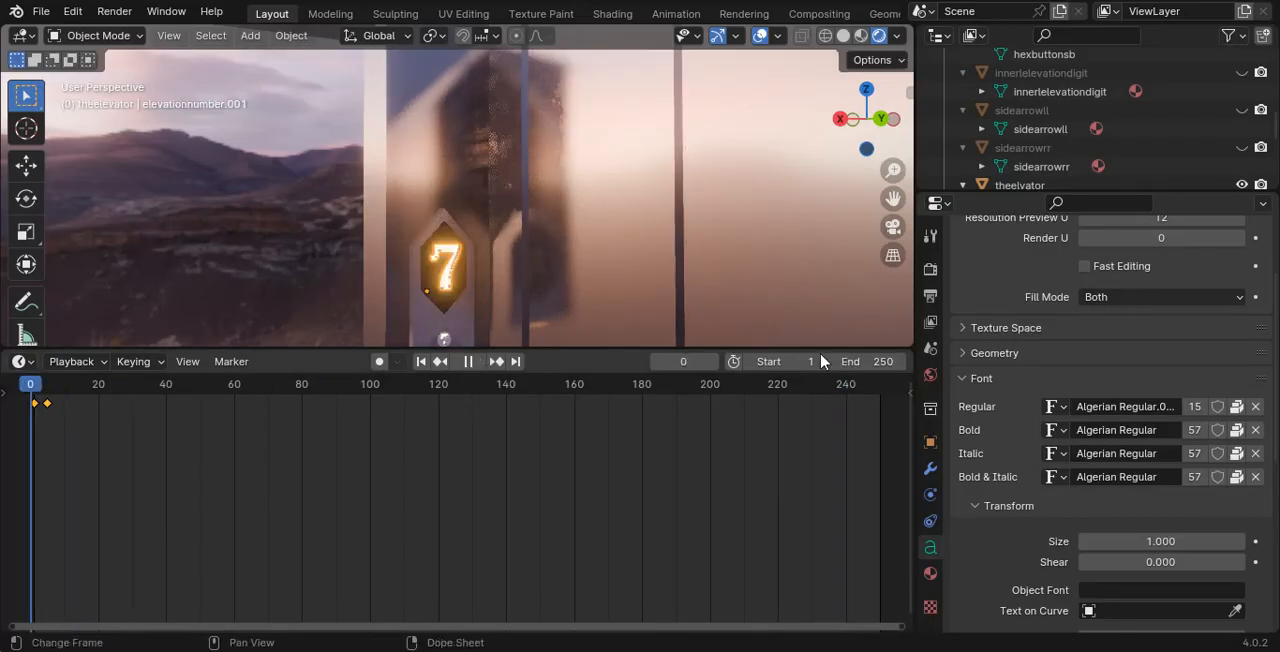
pyautogui.press('space')
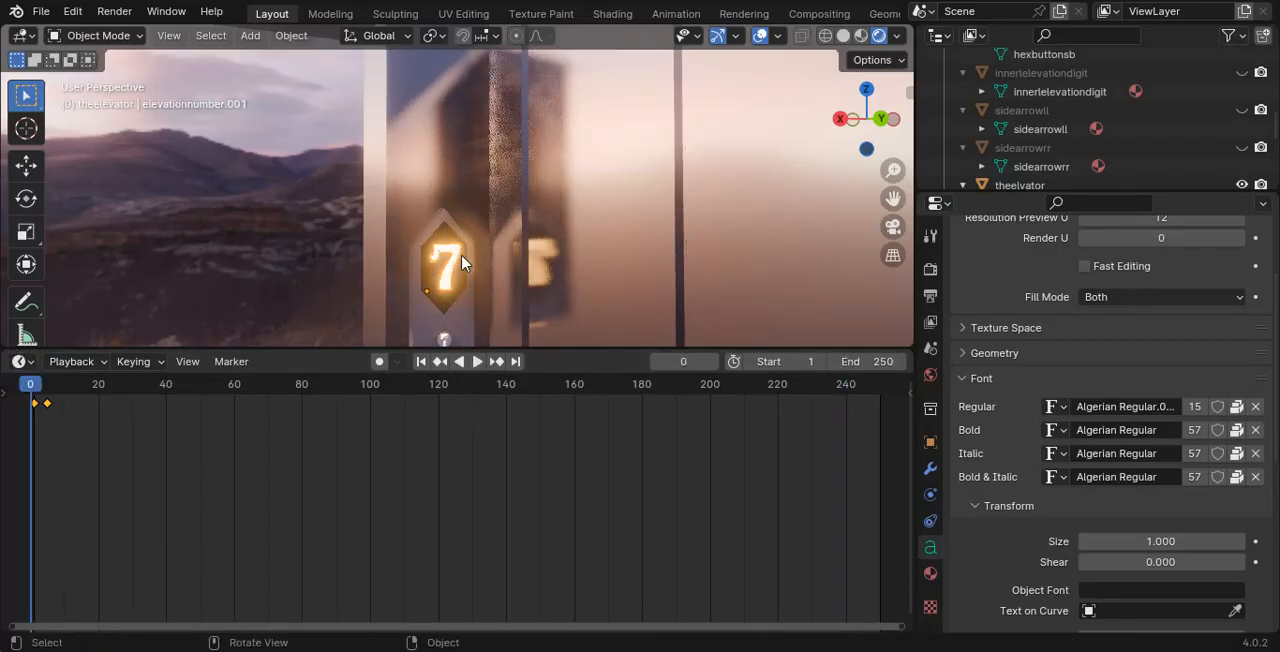
# - Duplicate the 7 in place, clear the copy's scale at frame 10 and enlarge it to fit the hexagon
pyautogui.hotkey('shift', 'd')
pyautogui.rightClick(574, 266)
pyautogui.moveTo(38, 392); pyautogui.dragTo(65, 383)
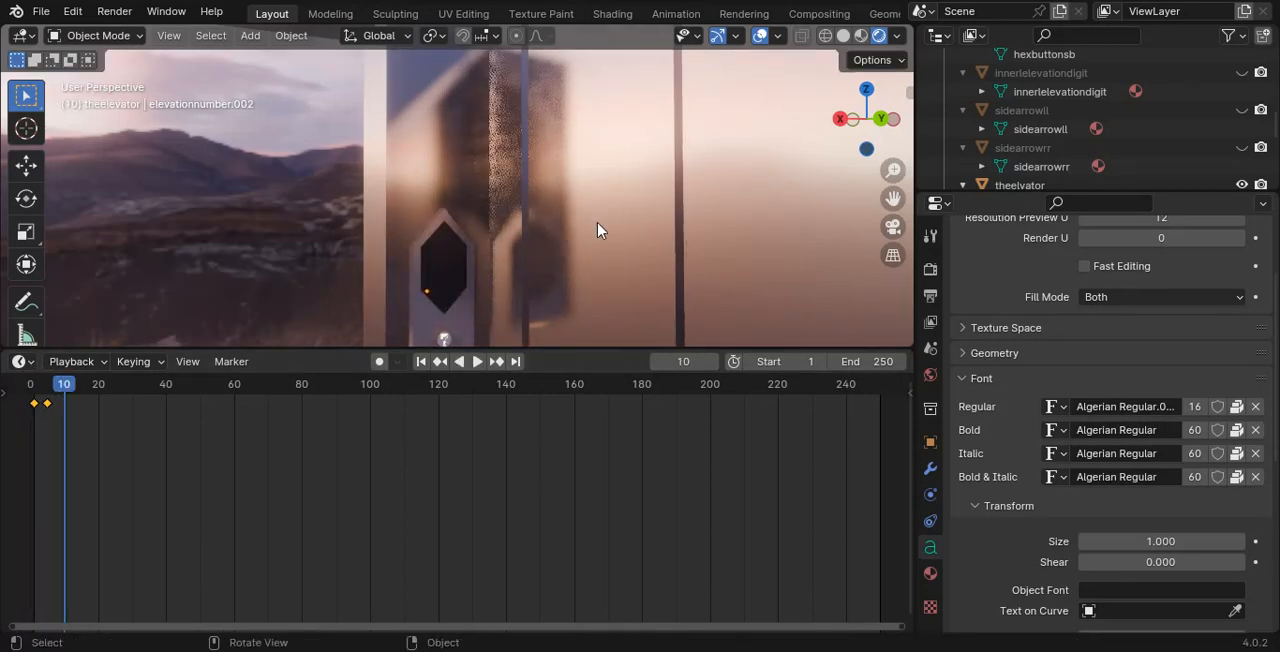
pyautogui.press('super')
pyautogui.press('Escape')
pyautogui.hotkey('alt', 's')
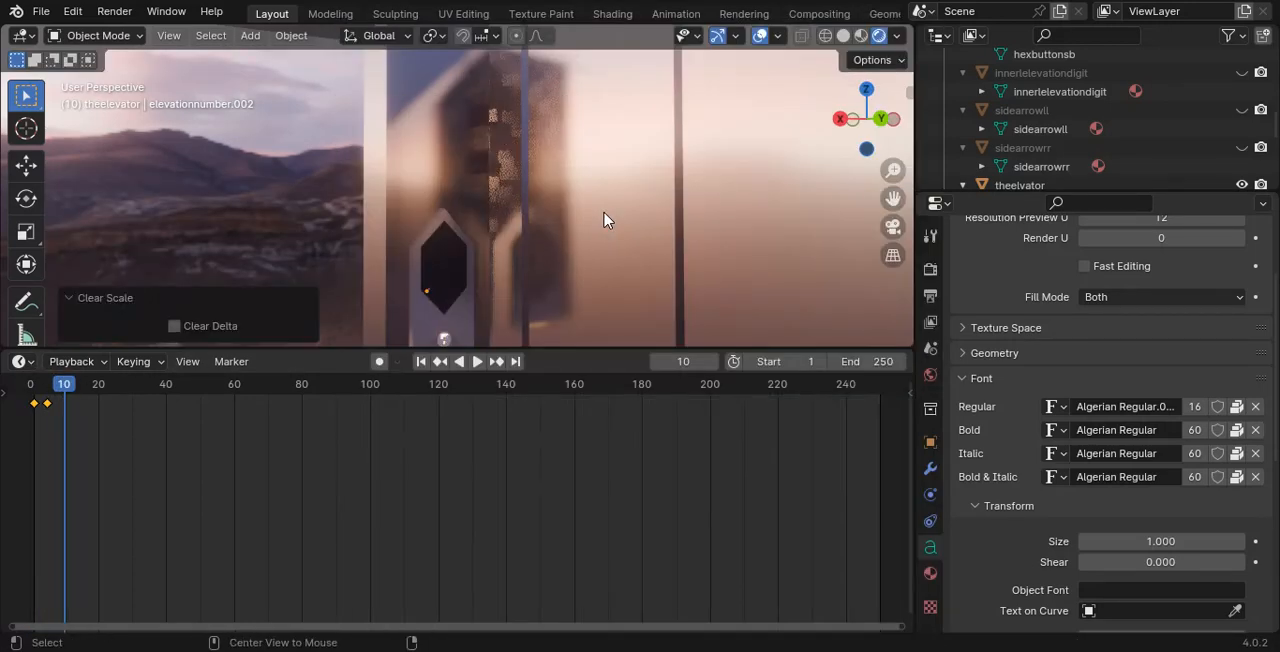
pyautogui.press('s')
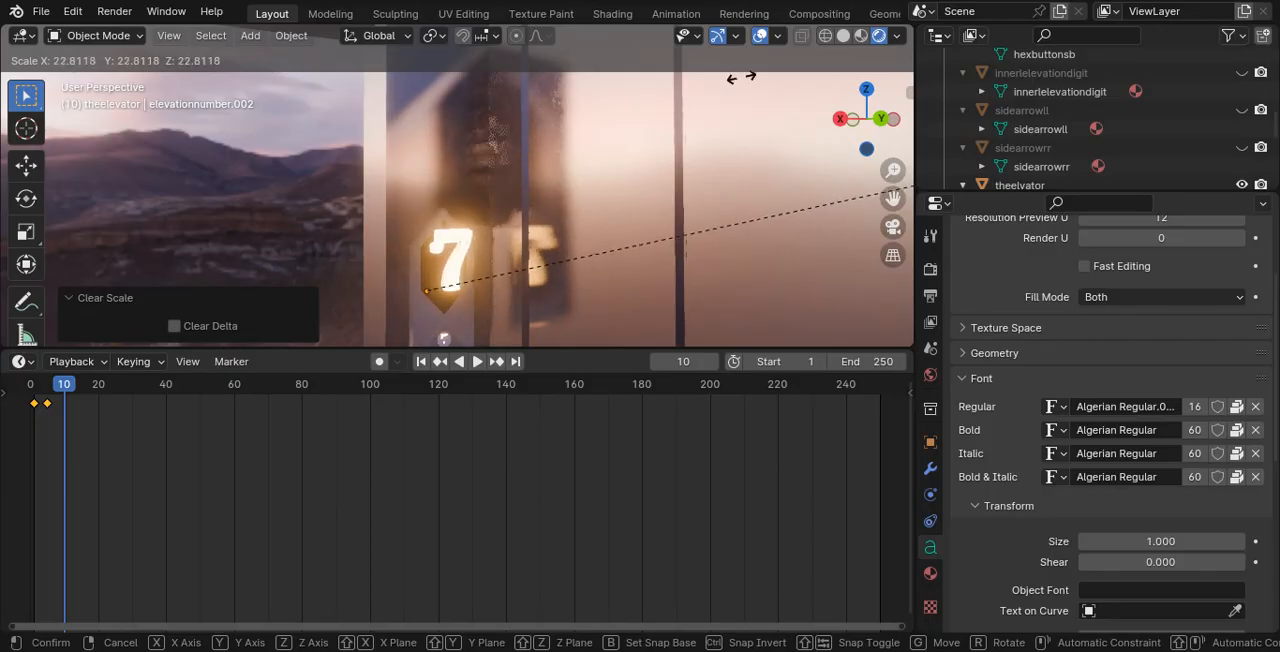
pyautogui.click(562, 107)
# - Change the duplicated digit's text to 6 and insert a Scale keyframe for it at frame 10
pyautogui.press('Tab')
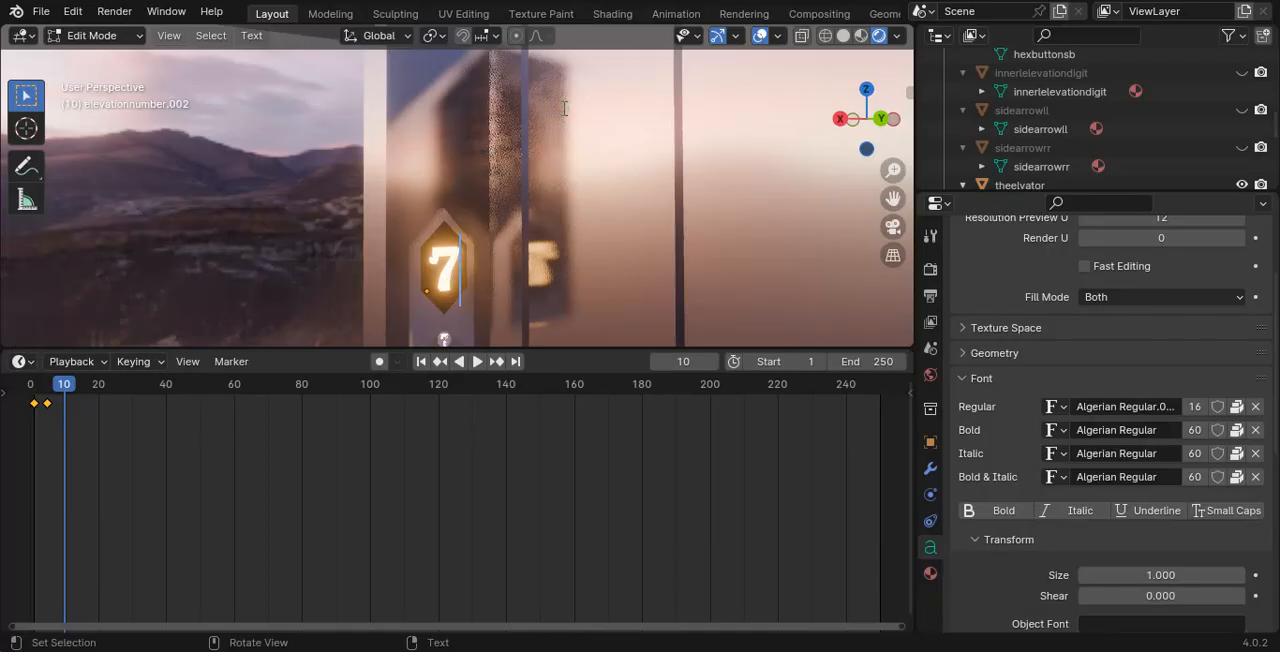
pyautogui.press('BackSpace')
pyautogui.write('60')
pyautogui.press('Tab')
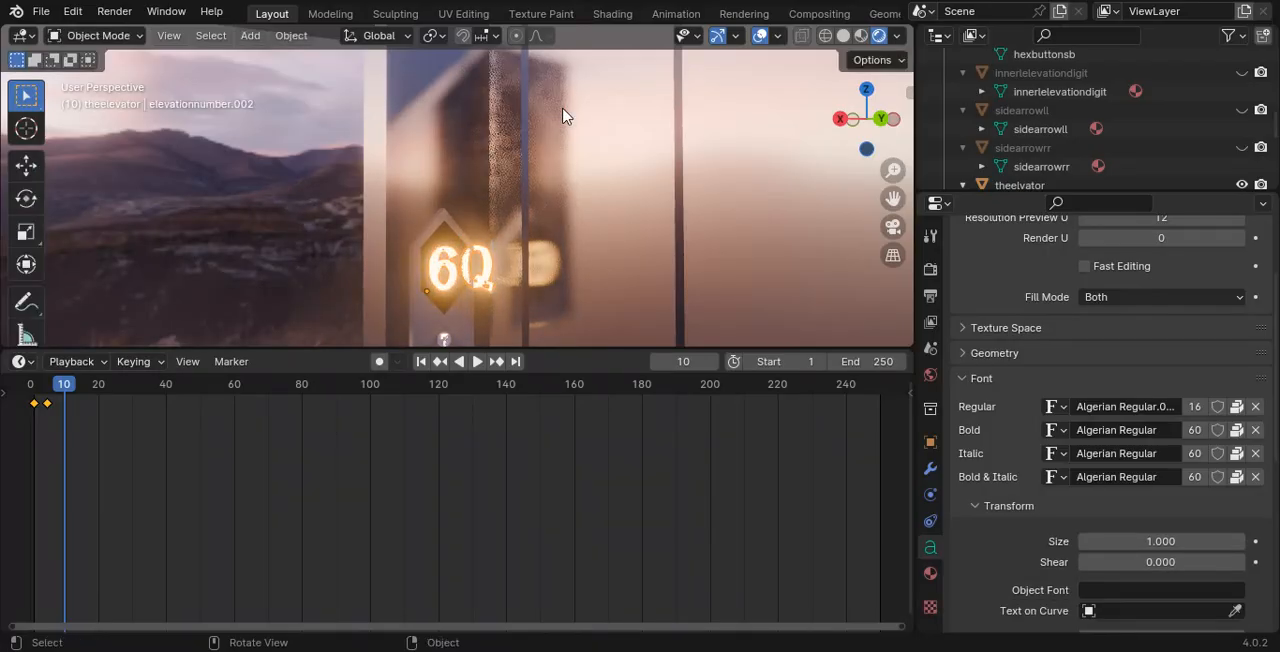
pyautogui.press('Tab')
pyautogui.press('BackSpace')
pyautogui.press('Tab')
pyautogui.press('Tab')
pyautogui.press('Tab')
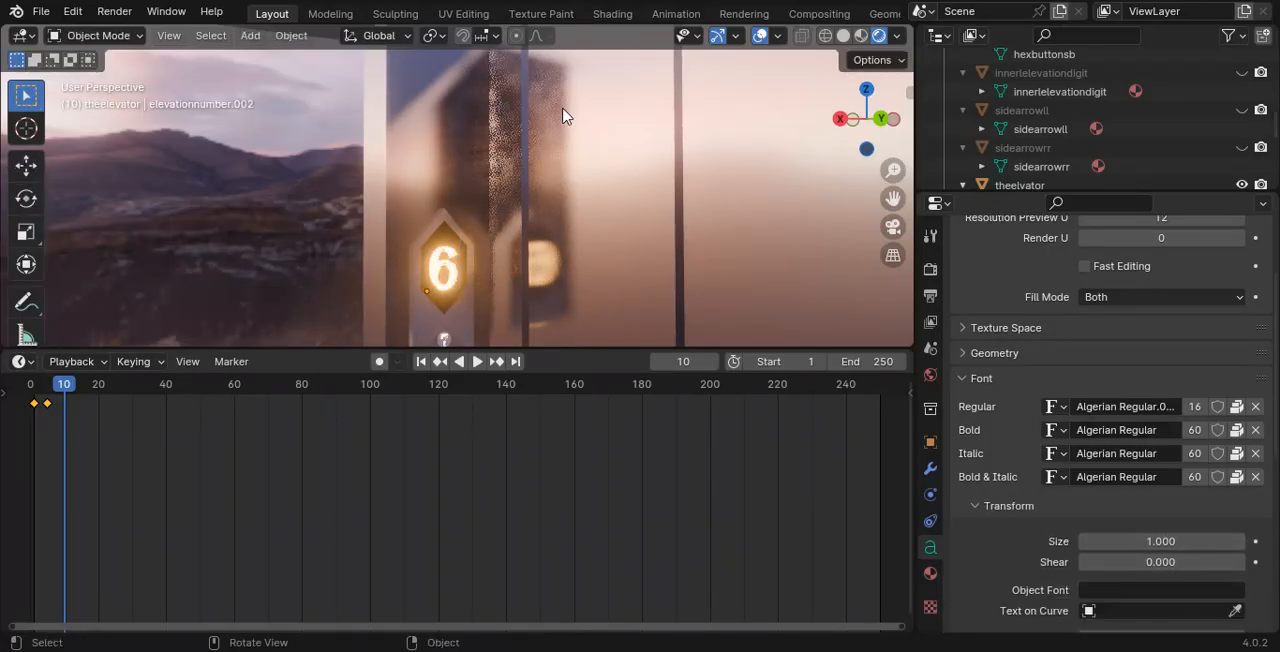
pyautogui.press('i')
pyautogui.click(529, 108)
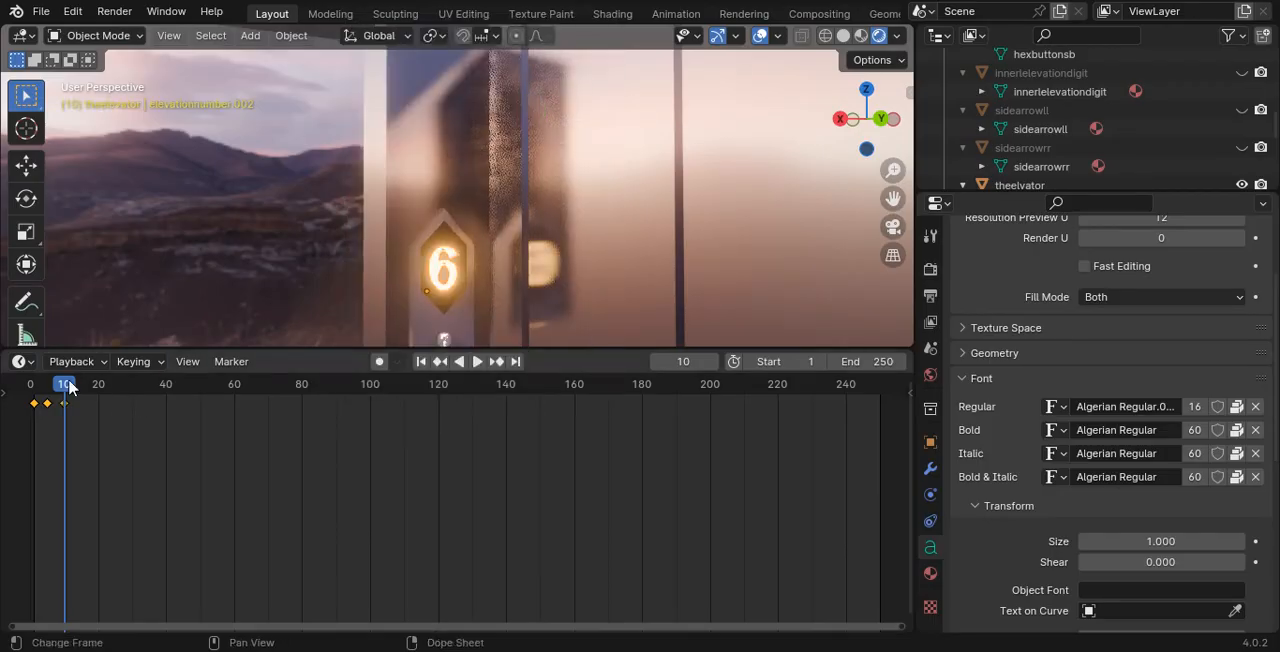
# - Shrink the 6 to almost nothing at frame 0, insert a Scale keyframe there, and scrub through the digit transition
pyautogui.click(60, 390)
pyautogui.press('space')
pyautogui.moveTo(60, 390); pyautogui.dragTo(8, 390)
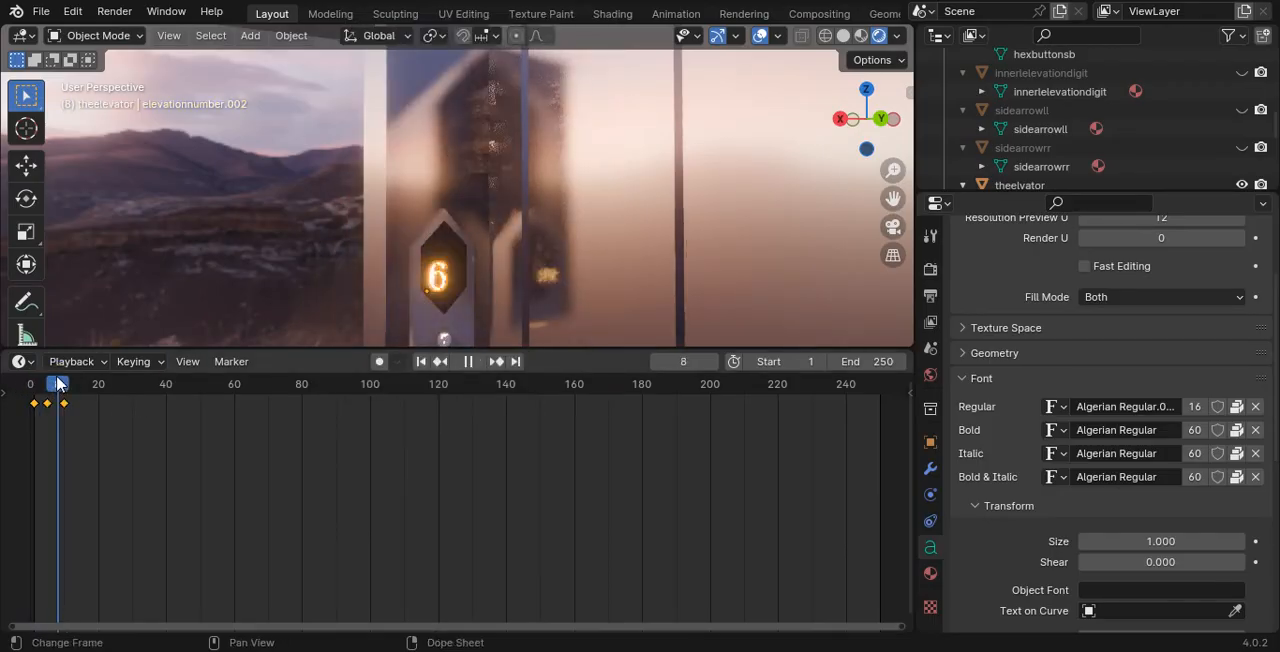
pyautogui.press('Escape')
pyautogui.press('s')
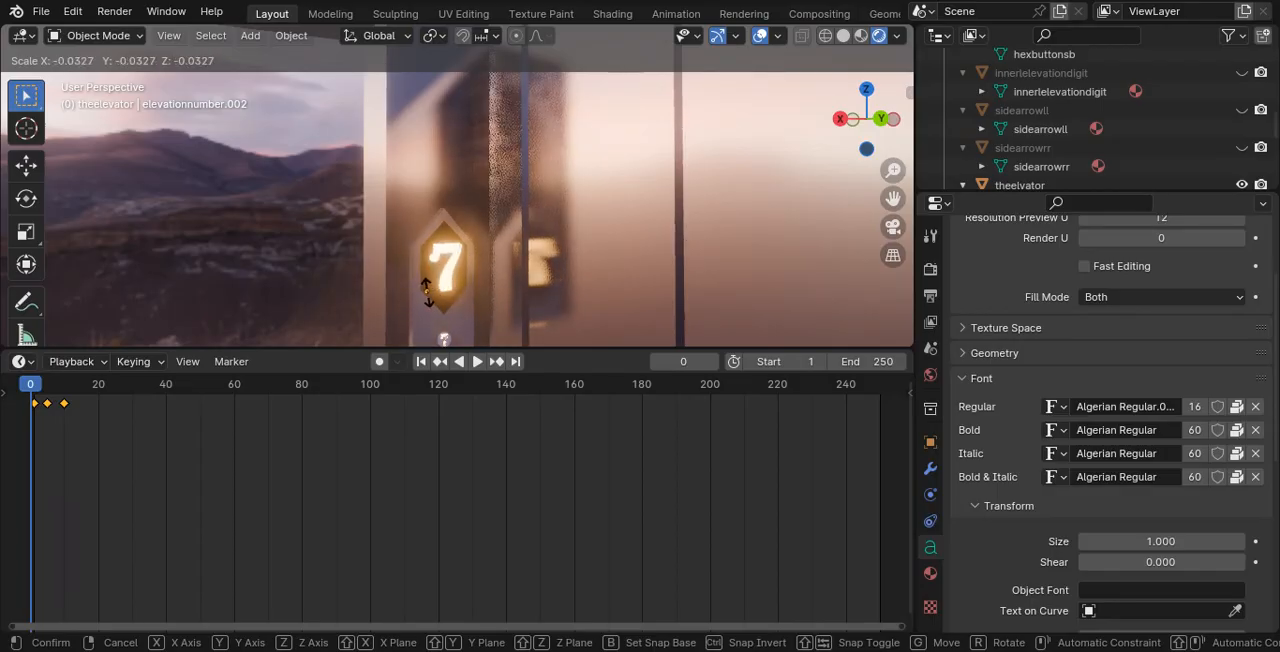
pyautogui.click(427, 292)
pyautogui.press('i')
pyautogui.click(463, 277)
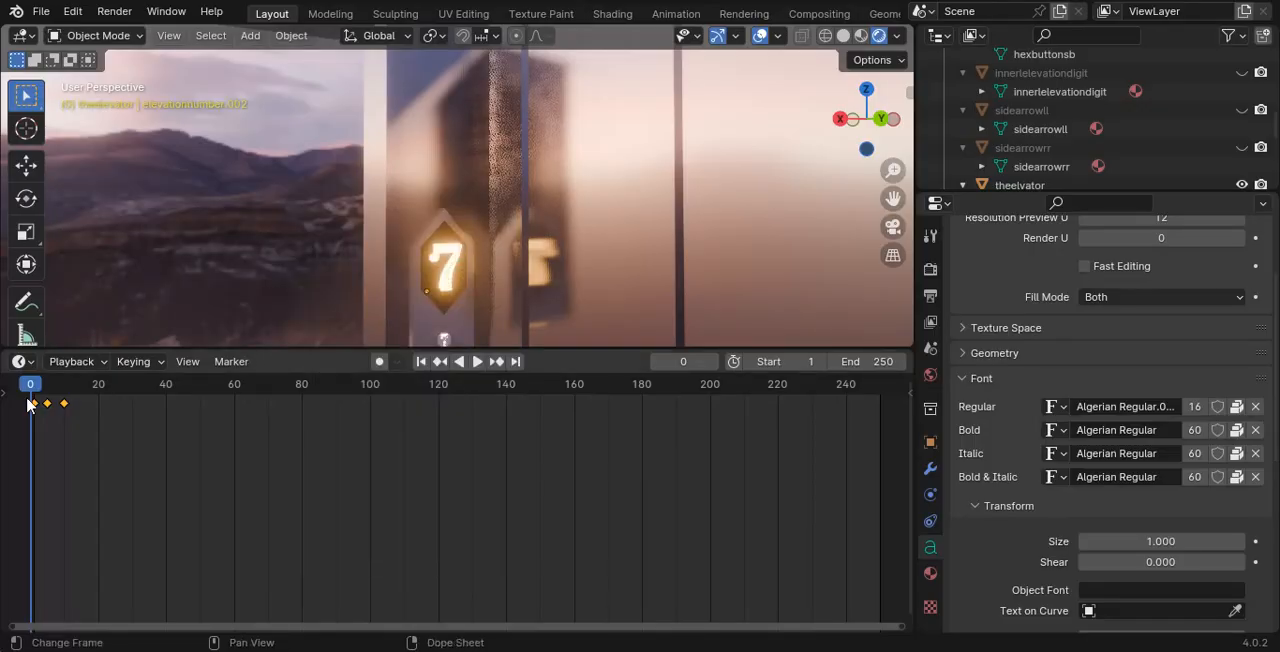
pyautogui.press('space')
pyautogui.moveTo(55, 383)
pyautogui.mouseDown()
pyautogui.moveTo(35, 382)
pyautogui.moveTo(74, 382)
pyautogui.moveTo(21, 372)
pyautogui.moveTo(41, 369)
pyautogui.mouseUp()
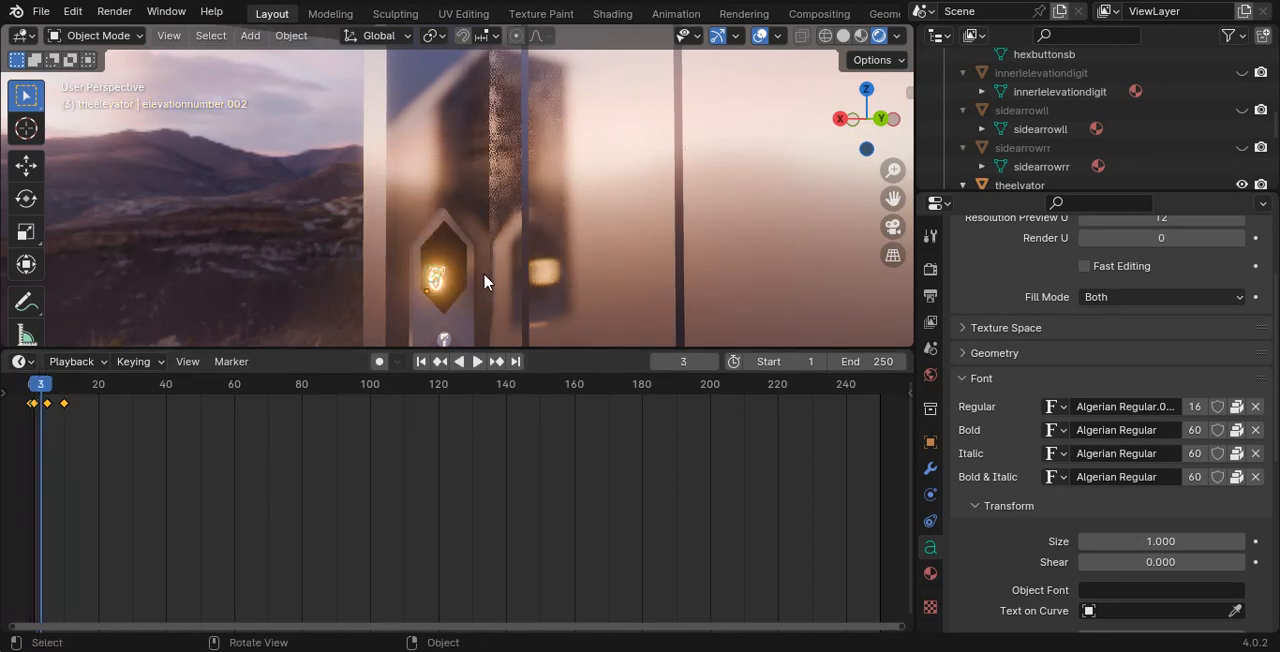
# - Shrink the 6 at frame 3 by a factor of about 0.077, insert a Scale keyframe, and scrub through the digit transition
pyautogui.press('s')
pyautogui.click(432, 318)
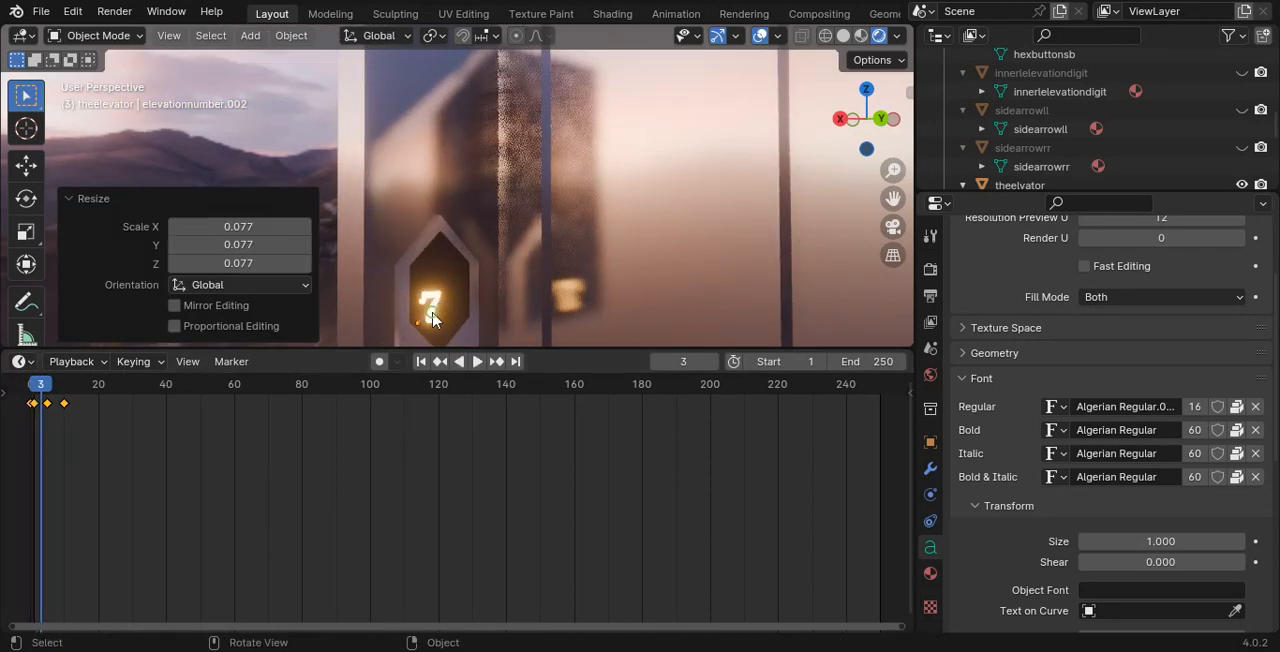
pyautogui.press('i')
pyautogui.click(430, 314)
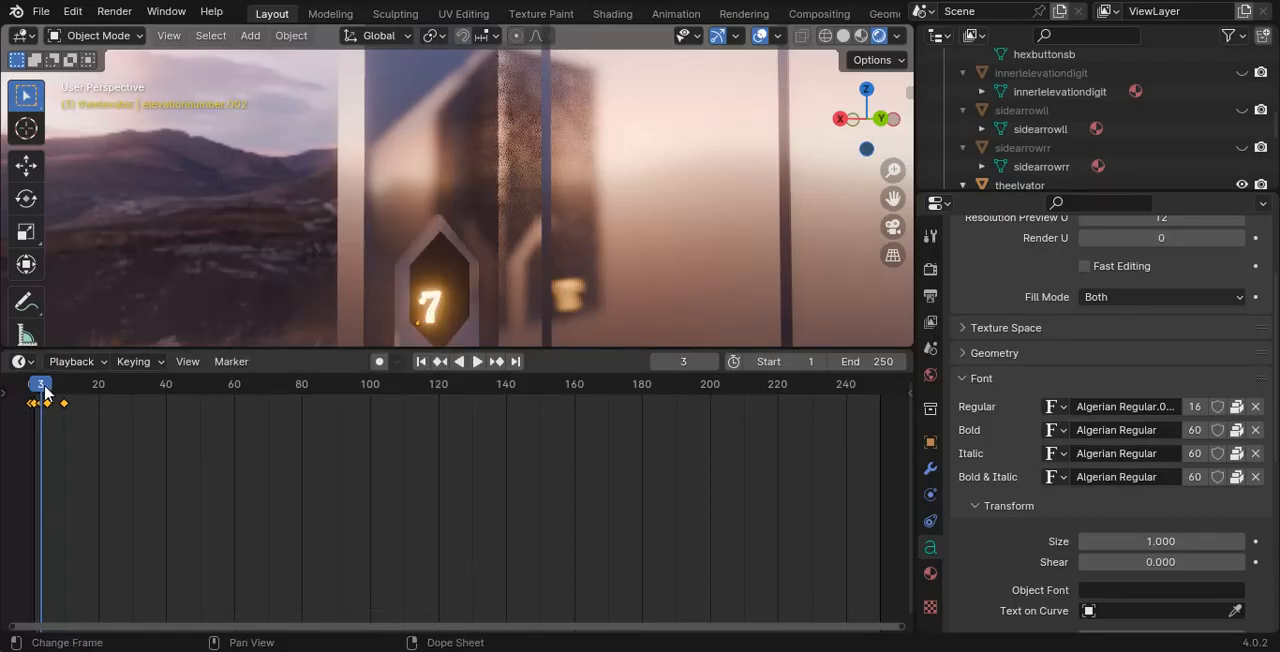
pyautogui.moveTo(44, 392); pyautogui.dragTo(252, 406)
# - Try moving the digit 4 off its button on the side panel, then cancel the move
pyautogui.moveTo(480, 230); pyautogui.dragTo(396, 201, button='middle')
pyautogui.press('g')
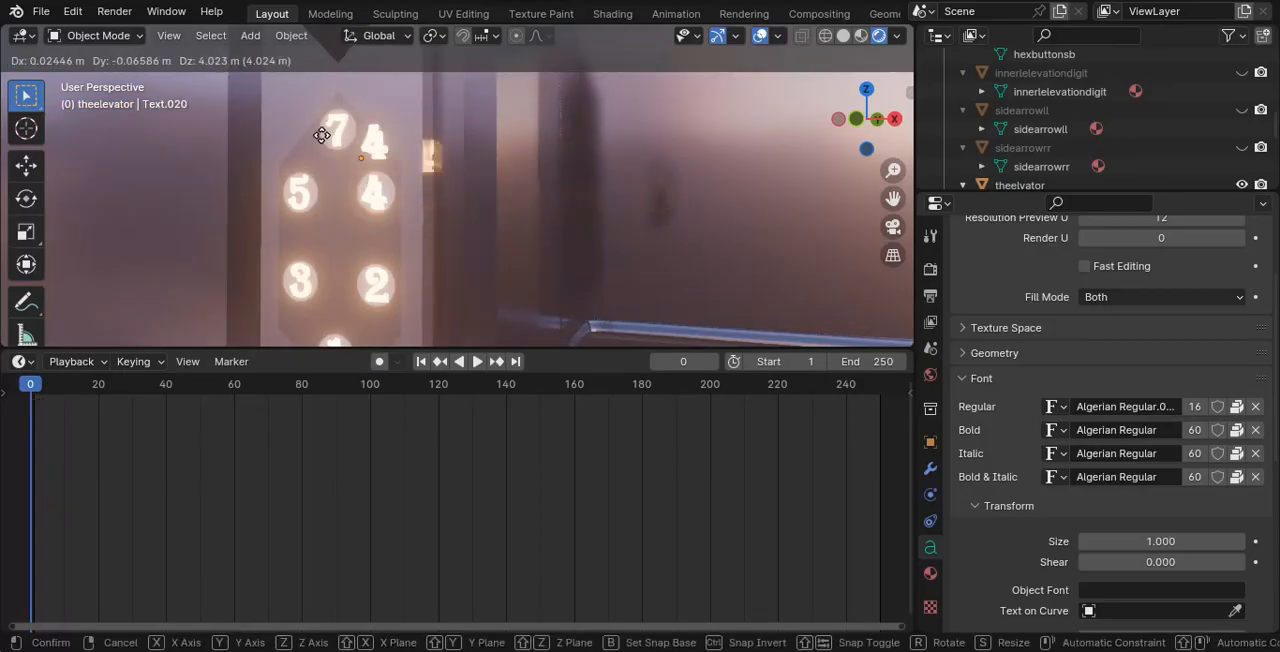
pyautogui.rightClick(402, 204)
# - Try moving the small 7 at the head of the side panel's button group, then cancel the move
pyautogui.scroll(-16, 634, 146)
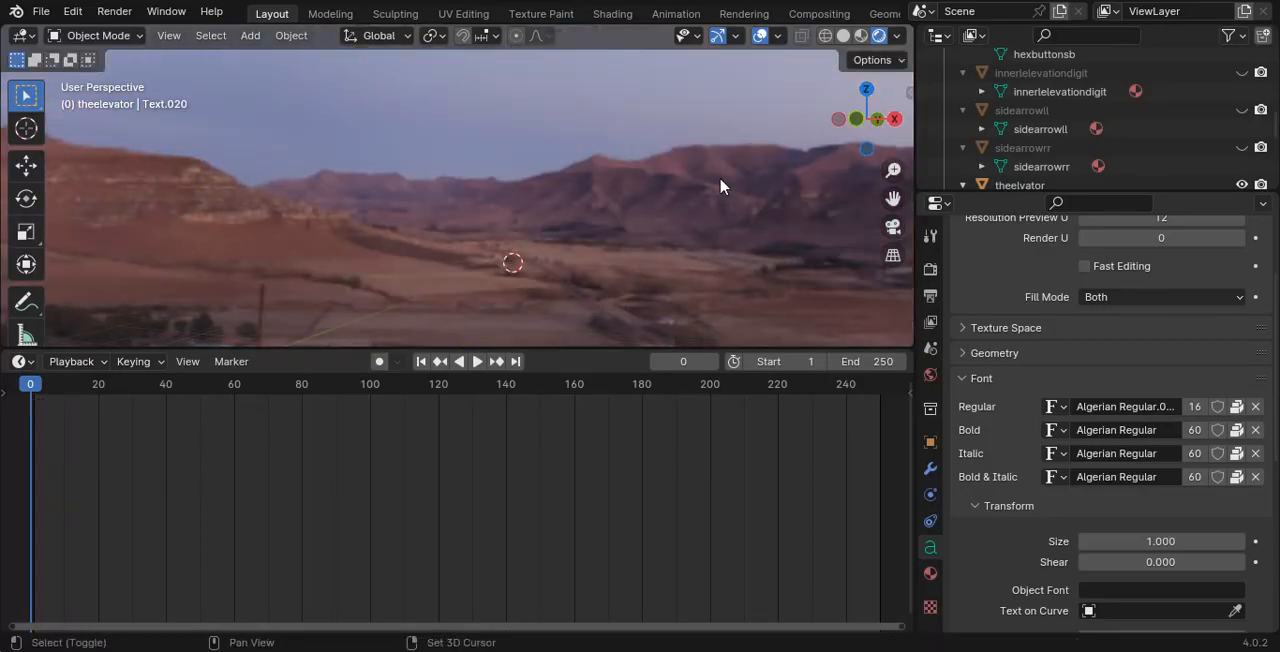
pyautogui.keyDown('shift'); pyautogui.moveTo(720, 186); pyautogui.dragTo(655, 235, button='middle'); pyautogui.keyUp('shift')
pyautogui.scroll(11, 620, 217)
pyautogui.keyDown('shift'); pyautogui.moveTo(456, 268); pyautogui.dragTo(654, 70, button='middle'); pyautogui.keyUp('shift')
pyautogui.scroll(5, 612, 225)
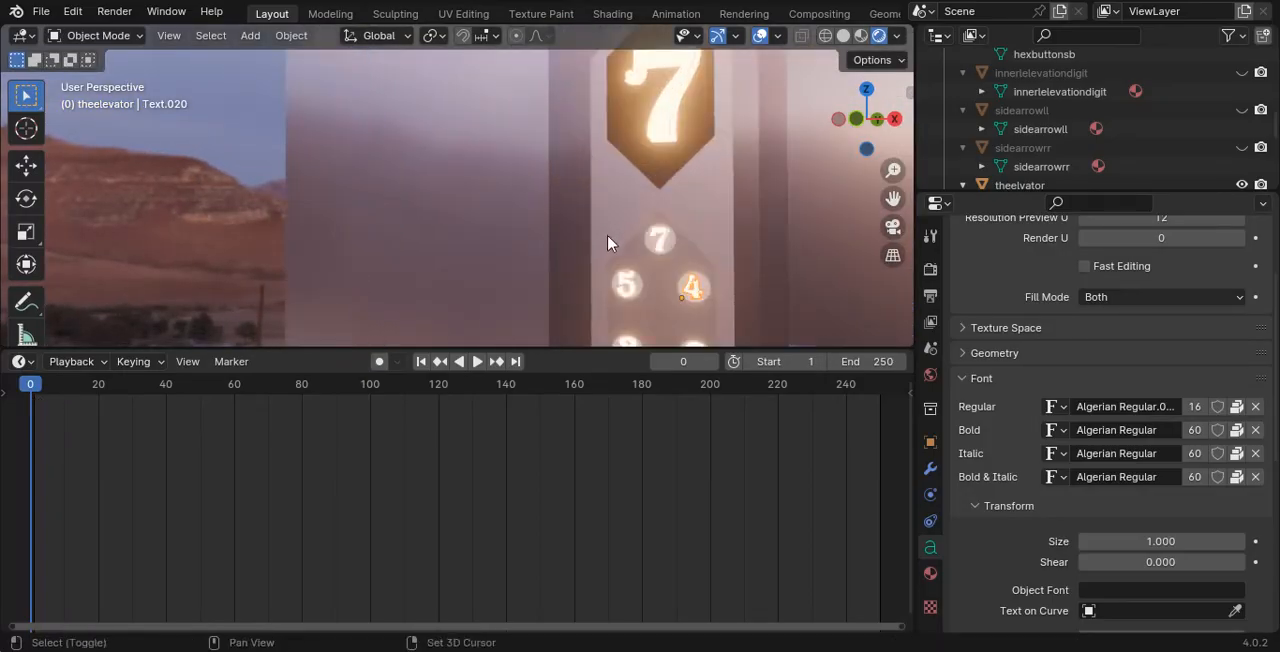
pyautogui.keyDown('shift'); pyautogui.moveTo(606, 237); pyautogui.dragTo(395, 132, button='middle'); pyautogui.keyUp('shift')
pyautogui.click(395, 138)
pyautogui.click(400, 131)
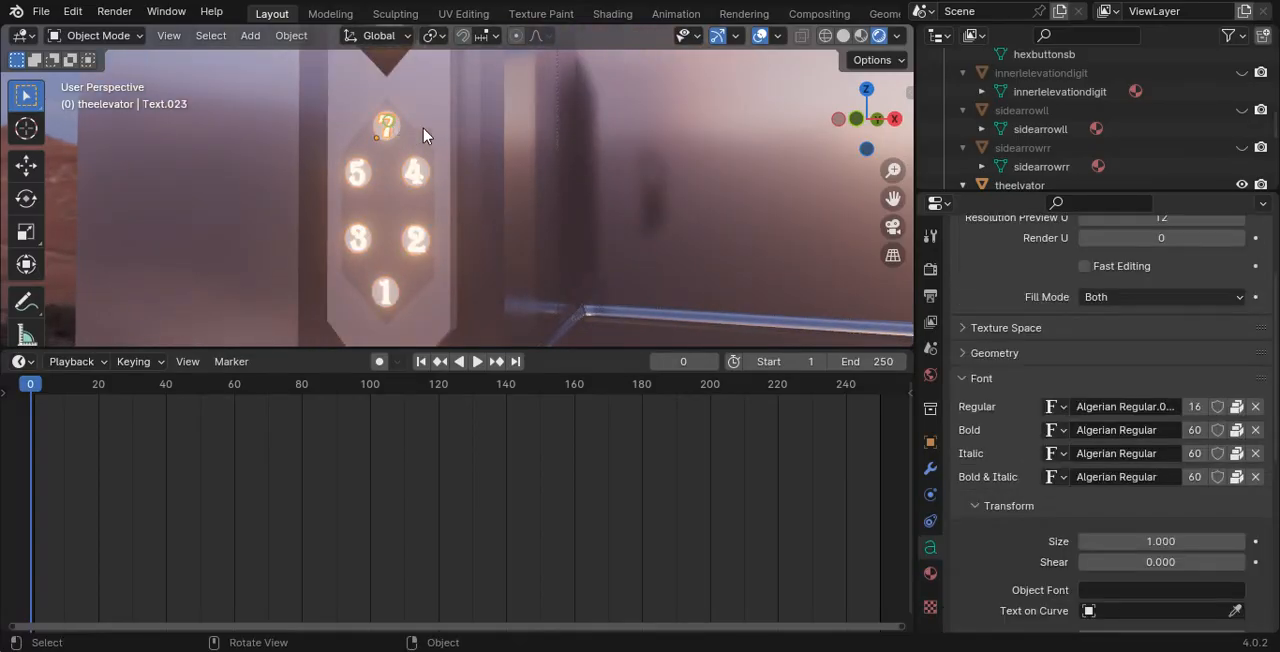
pyautogui.press('g')
pyautogui.rightClick(415, 92)
# - Select the elevator doors and shrink the timeline area to give the 3D viewport more height
pyautogui.scroll(-5, 640, 140)
pyautogui.keyDown('shift'); pyautogui.moveTo(688, 131); pyautogui.dragTo(440, 162, button='middle'); pyautogui.keyUp('shift')
pyautogui.scroll(-5, 540, 171)
pyautogui.click(110, 38)
pyautogui.moveTo(612, 184); pyautogui.dragTo(676, 222, button='middle')
pyautogui.click(583, 193)
pyautogui.moveTo(583, 198); pyautogui.dragTo(502, 168, button='middle')
pyautogui.click(573, 232)
pyautogui.moveTo(505, 346); pyautogui.dragTo(543, 531)
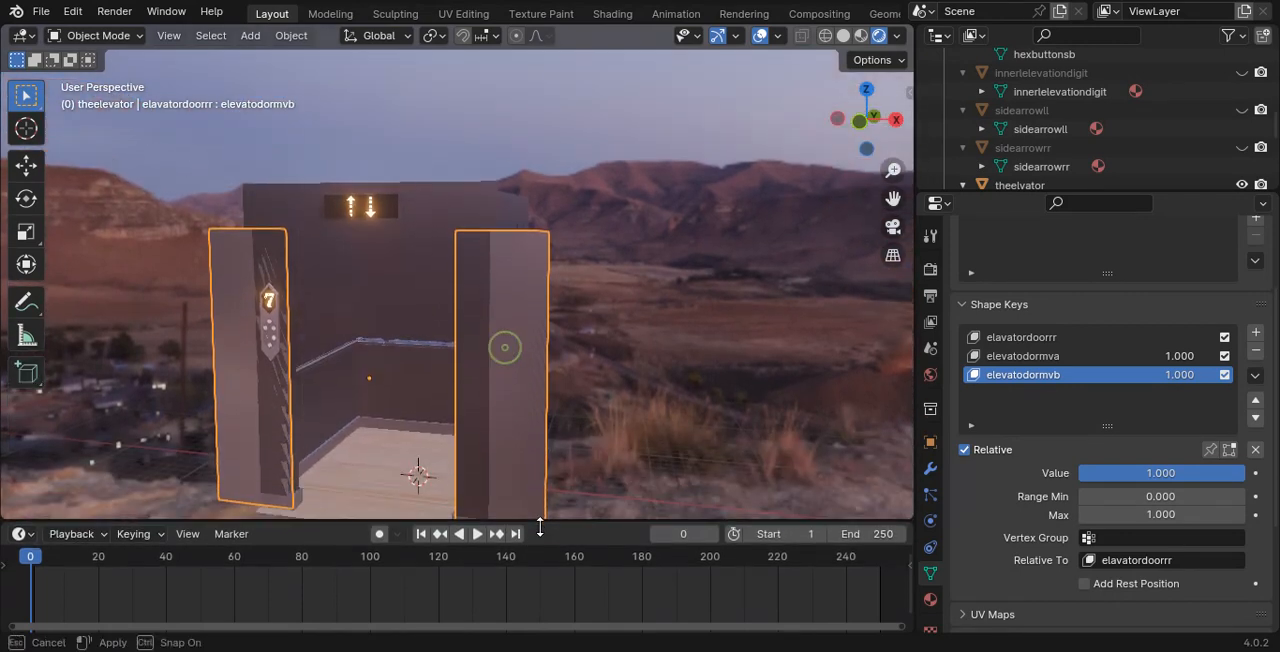
# - Switch the viewport shading to Material Preview and inspect the whole elevator with its doors open
pyautogui.scroll(-4, 523, 360)
pyautogui.scroll(4, 541, 297)
pyautogui.moveTo(541, 297); pyautogui.dragTo(528, 277, button='middle')
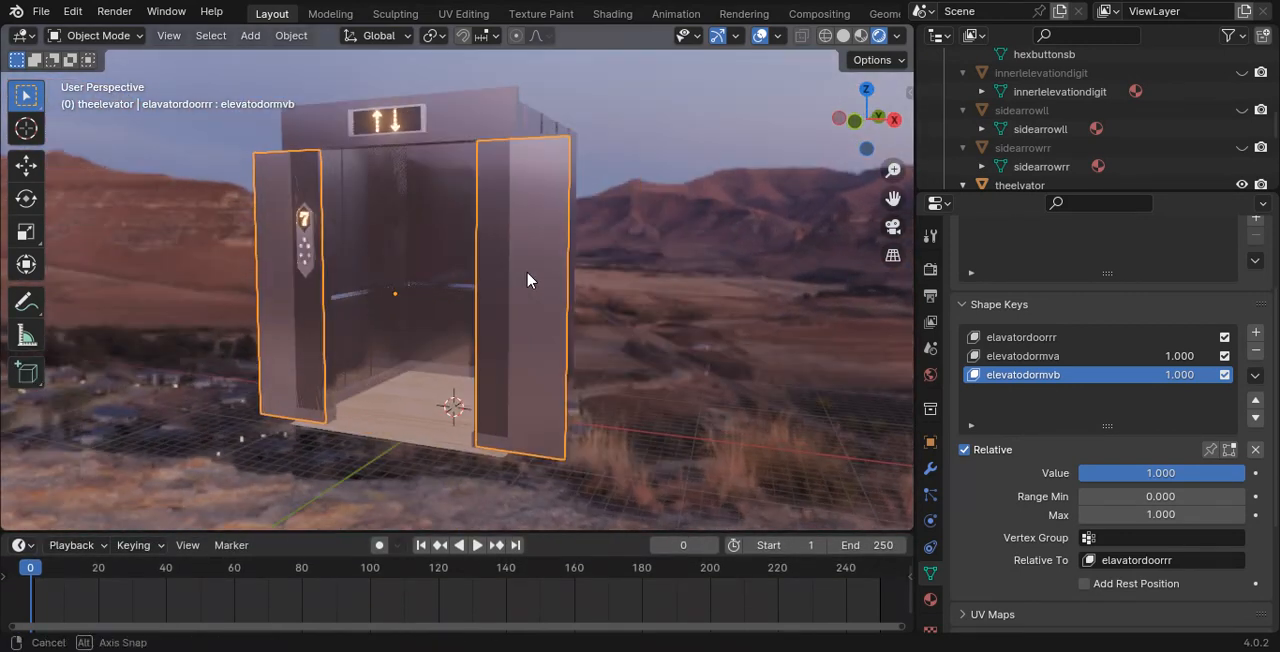
pyautogui.press('z')
pyautogui.click(581, 378)
pyautogui.scroll(2, 562, 360)
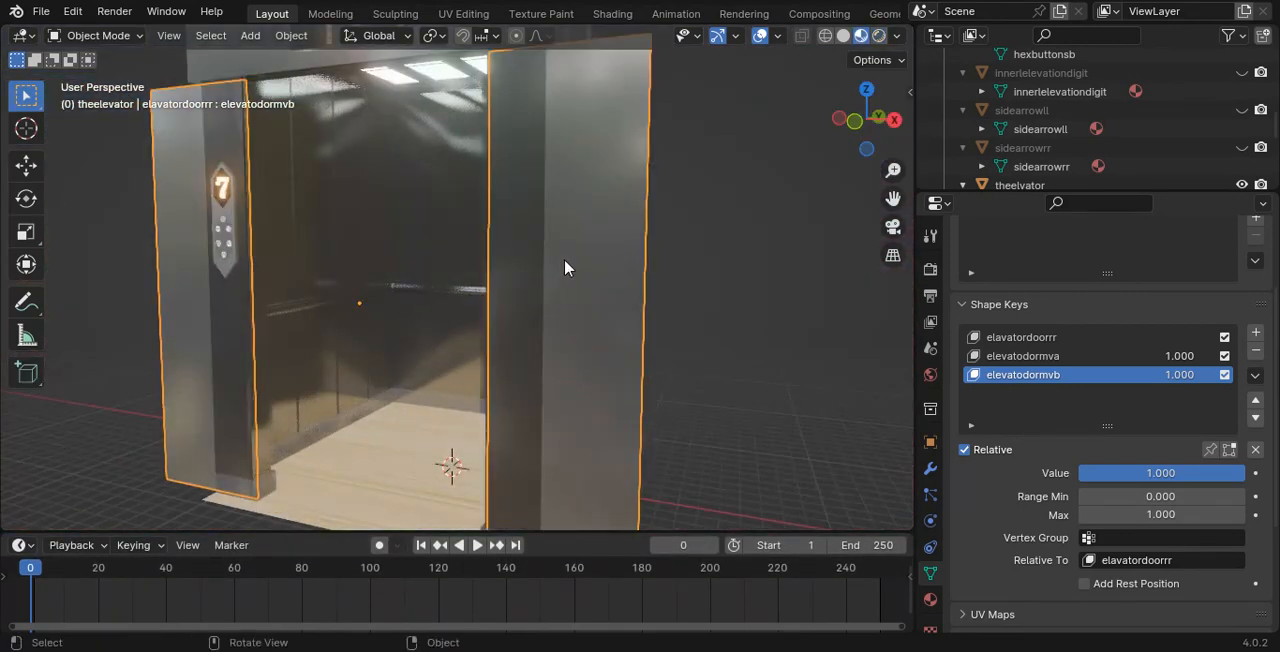
pyautogui.scroll(-1, 564, 255)
pyautogui.moveTo(557, 178)
pyautogui.keyDown('shift'); pyautogui.mouseDown(button='middle')
pyautogui.moveTo(509, 236)
pyautogui.moveTo(545, 263)
pyautogui.moveTo(557, 206)
pyautogui.moveTo(517, 210)
pyautogui.moveTo(571, 214)
pyautogui.moveTo(576, 200)
pyautogui.moveTo(576, 227)
pyautogui.mouseUp(button='middle'); pyautogui.keyUp('shift')
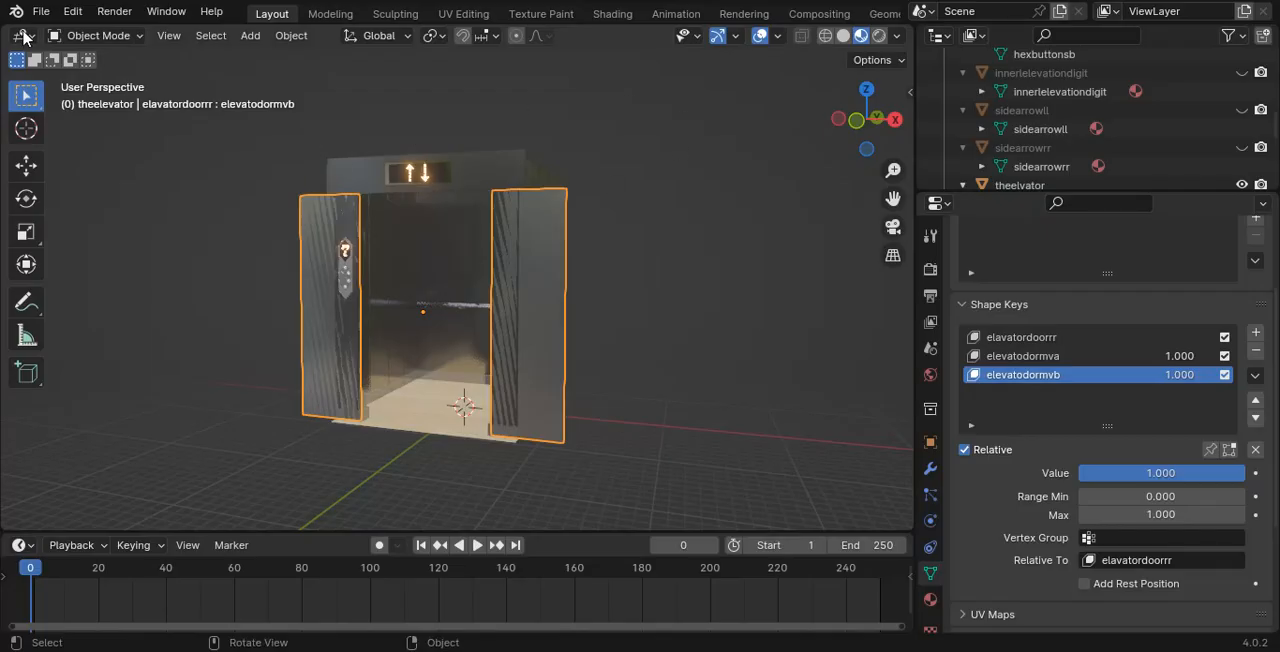